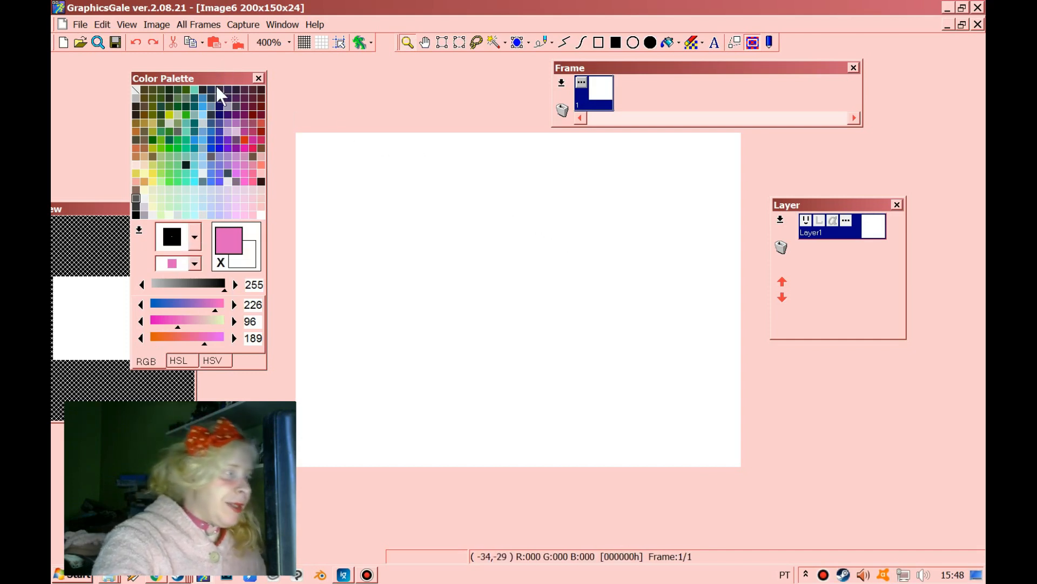
Move the Layer window off the canvas area and draw a light blue (RGB 94, 183, 236) horizon line across the full canvas width.
{"action": "left_click", "coordinate": [202, 140]}
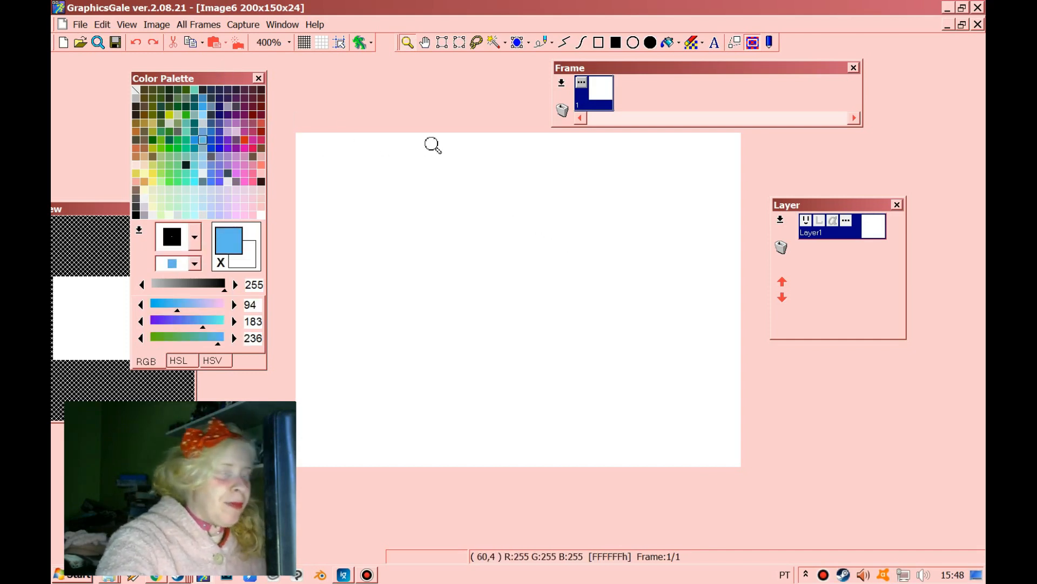
{"action": "left_click", "coordinate": [564, 42]}
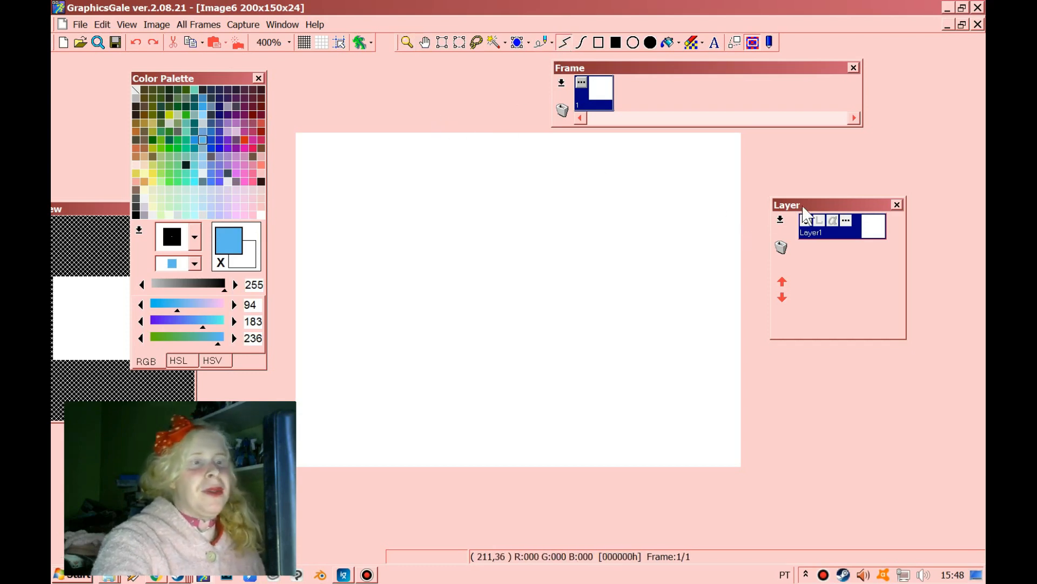
{"action": "left_click_drag", "start_coordinate": [824, 200], "coordinate": [872, 142]}
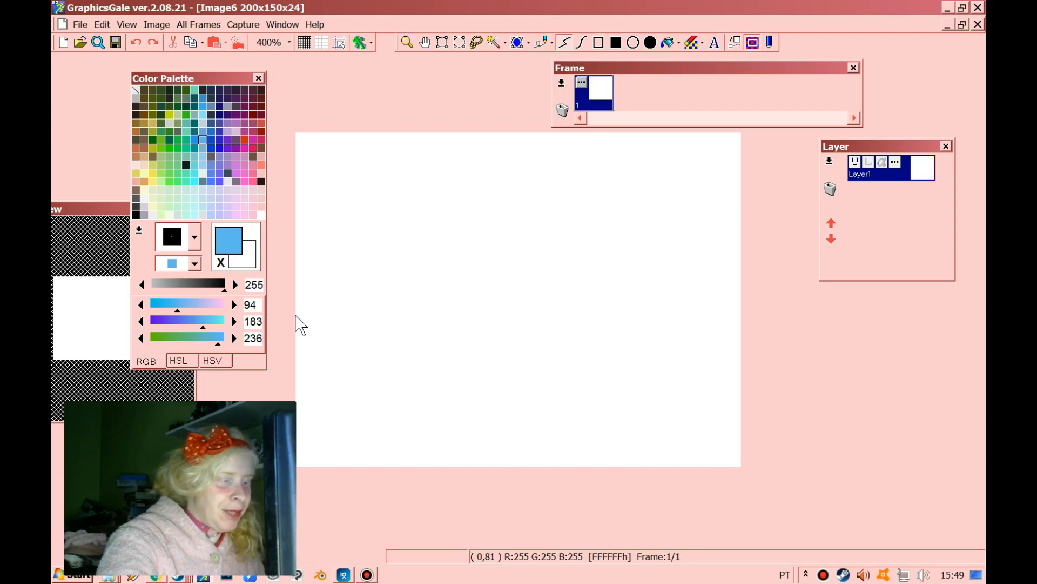
{"action": "mouse_move", "coordinate": [293, 300]}
{"action": "left_mouse_down"}
{"action": "mouse_move", "coordinate": [698, 299]}
{"action": "mouse_move", "coordinate": [747, 287]}
{"action": "mouse_move", "coordinate": [766, 299]}
{"action": "left_mouse_up"}
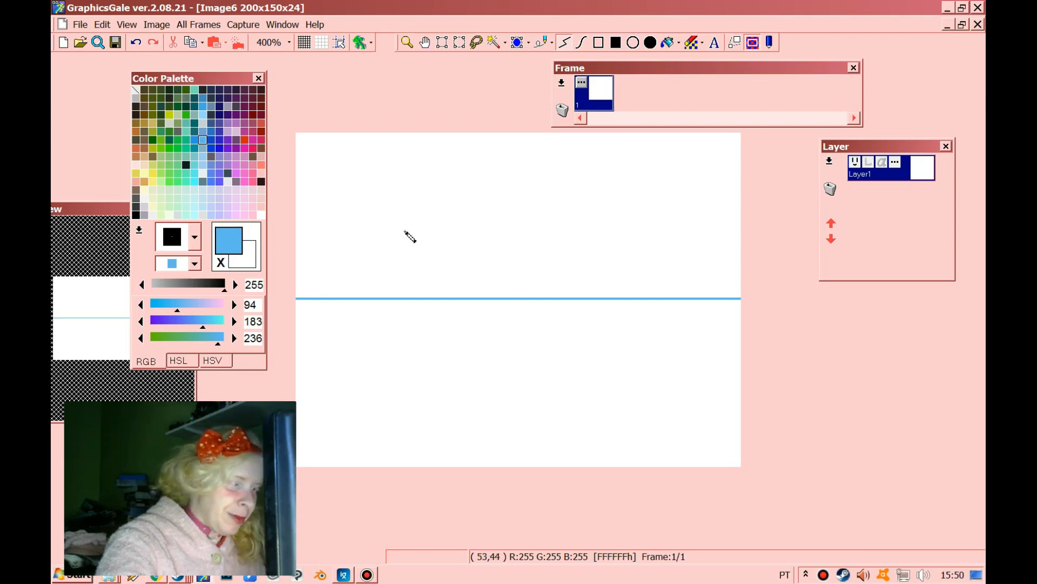
Mark a vanishing point at the middle of the horizon line in green (RGB 100, 253, 77).
{"action": "left_click", "coordinate": [185, 181]}
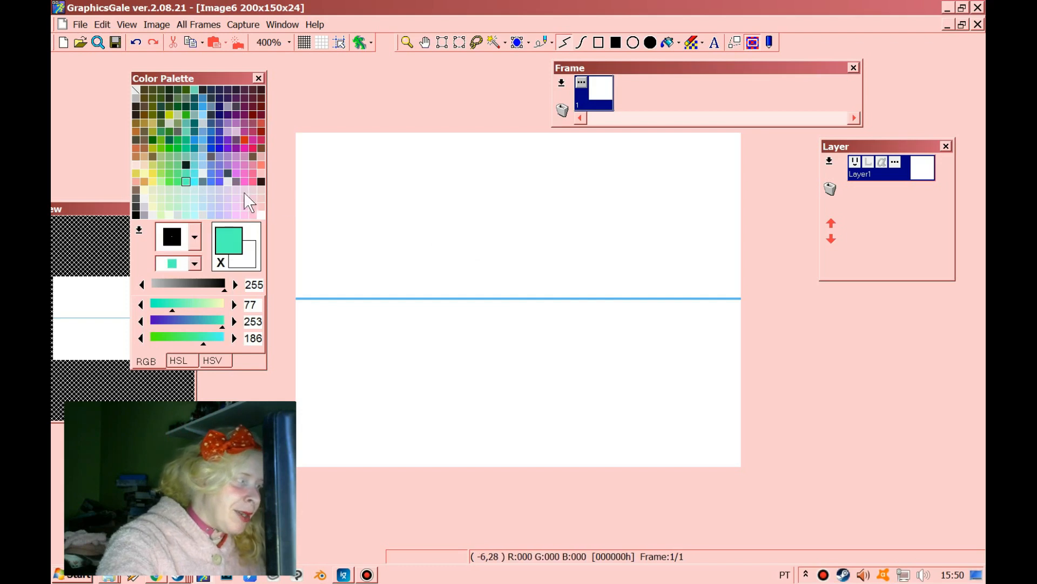
{"action": "left_click", "coordinate": [169, 181]}
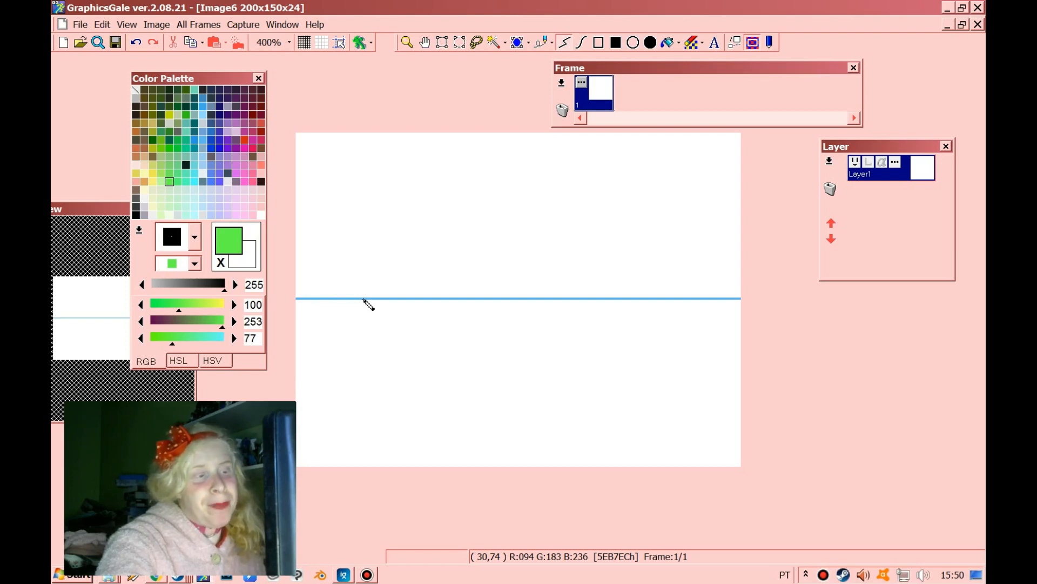
{"action": "left_click", "coordinate": [521, 301]}
{"action": "left_click_drag", "start_coordinate": [515, 300], "coordinate": [515, 299]}
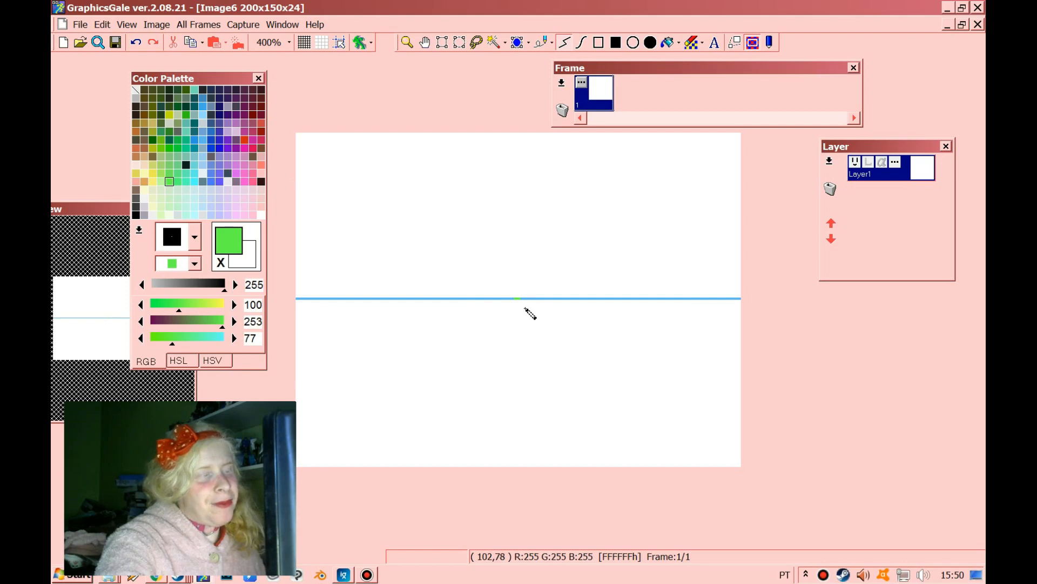
Draw two green lines fanning out leftward from the central vanishing point and connect them with a vertical line.
{"action": "left_click_drag", "start_coordinate": [516, 299], "coordinate": [321, 387]}
{"action": "left_click_drag", "start_coordinate": [325, 207], "coordinate": [519, 296]}
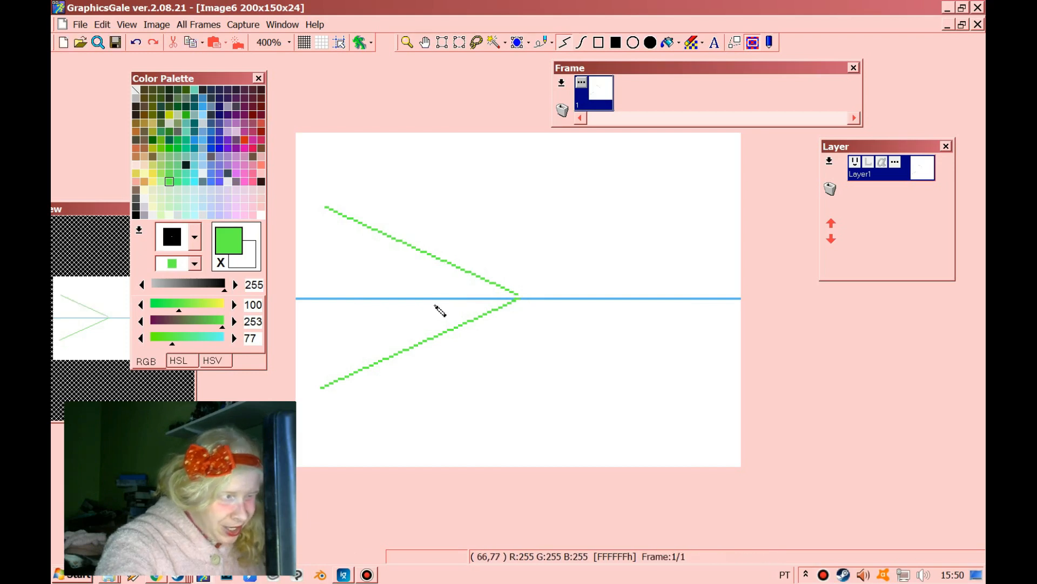
{"action": "left_click_drag", "start_coordinate": [442, 260], "coordinate": [442, 333]}
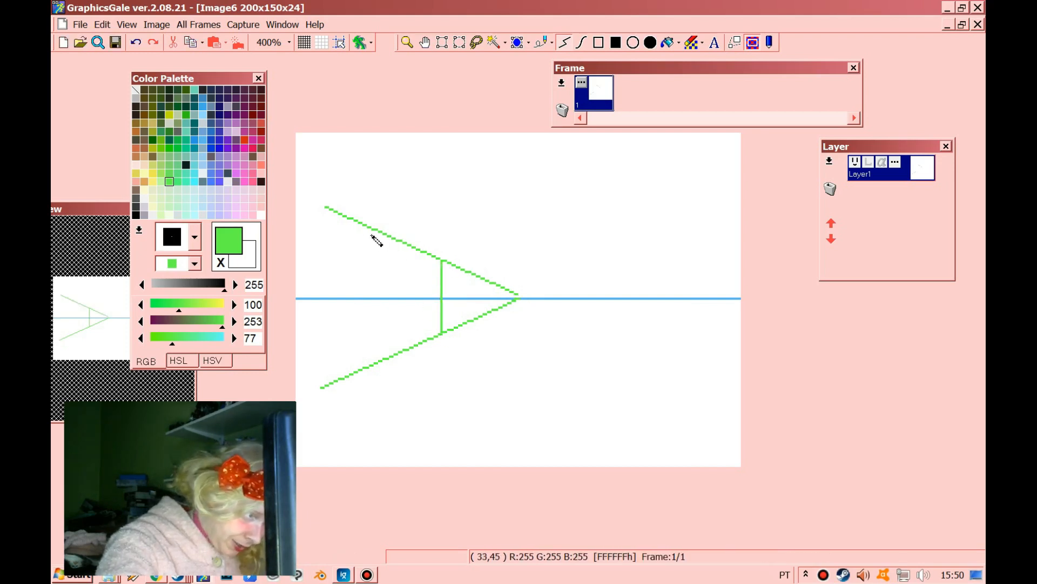
Add a second, taller vertical edge between the converging lines and extend horizontal edges leftward from the vertical edges.
{"action": "left_click_drag", "start_coordinate": [373, 230], "coordinate": [301, 363]}
{"action": "left_click_drag", "start_coordinate": [305, 232], "coordinate": [373, 234]}
{"action": "left_click_drag", "start_coordinate": [441, 329], "coordinate": [369, 331]}
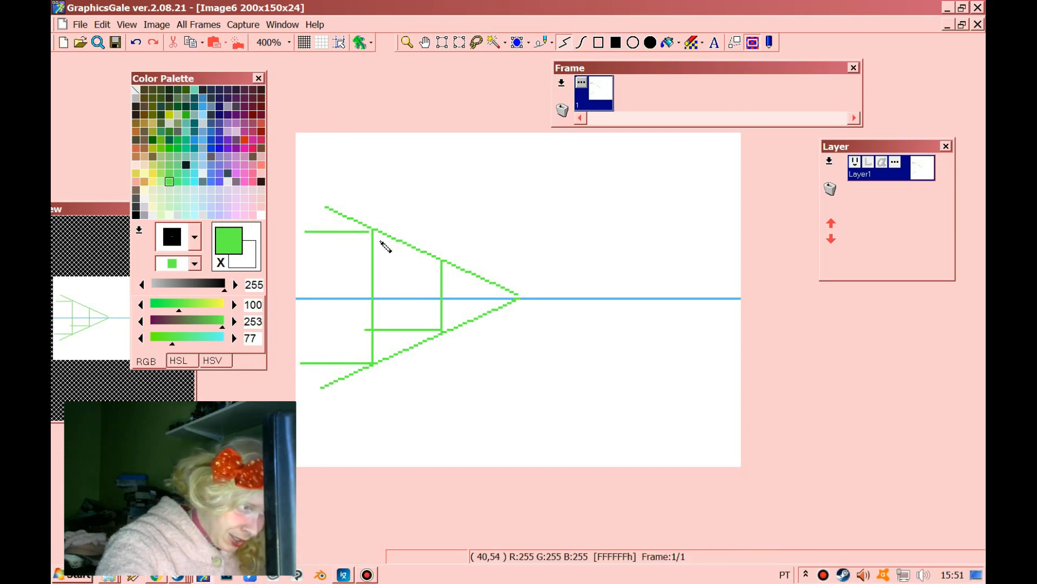
Undo all the green perspective lines back to the central vanishing point mark.
{"action": "left_click", "coordinate": [105, 26]}
{"action": "left_click", "coordinate": [111, 41]}
{"action": "left_click", "coordinate": [108, 30]}
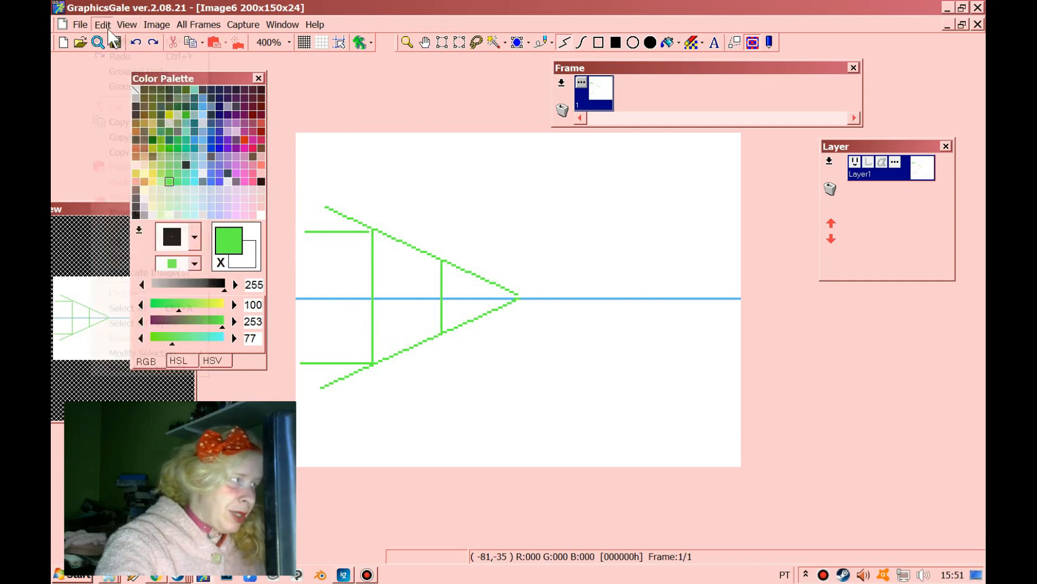
{"action": "left_click", "coordinate": [111, 41]}
{"action": "left_click", "coordinate": [103, 24]}
{"action": "left_click", "coordinate": [111, 41]}
{"action": "left_click", "coordinate": [103, 24]}
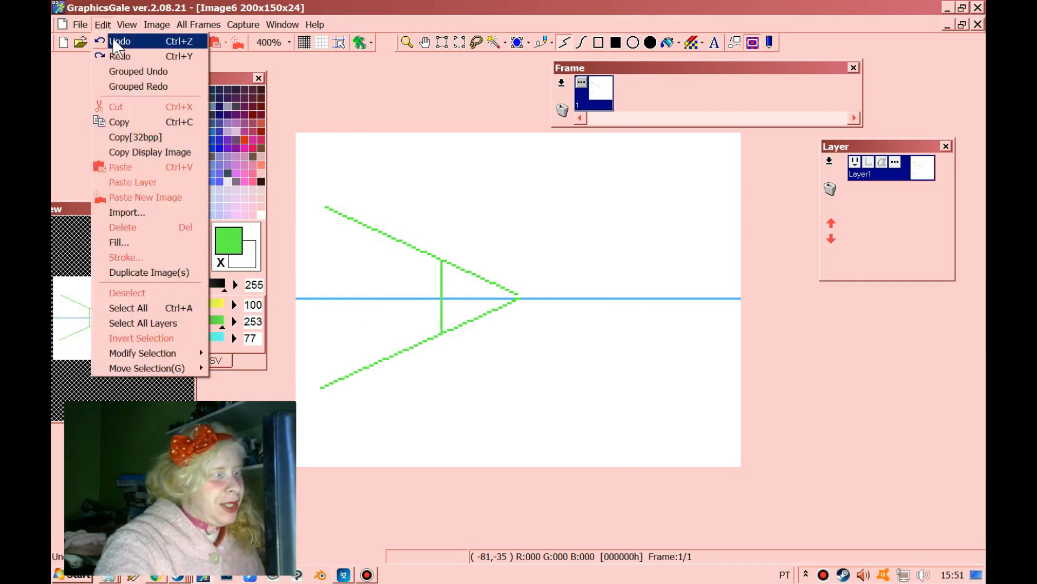
{"action": "left_click", "coordinate": [113, 41]}
{"action": "left_click", "coordinate": [103, 24]}
{"action": "left_click", "coordinate": [112, 41]}
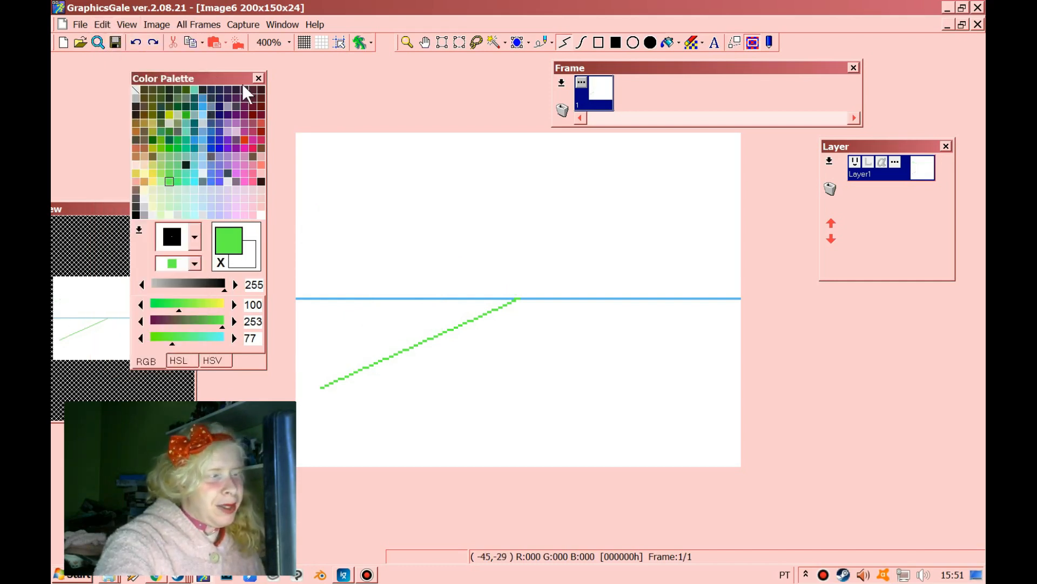
{"action": "left_click", "coordinate": [103, 25]}
{"action": "left_click", "coordinate": [113, 41]}
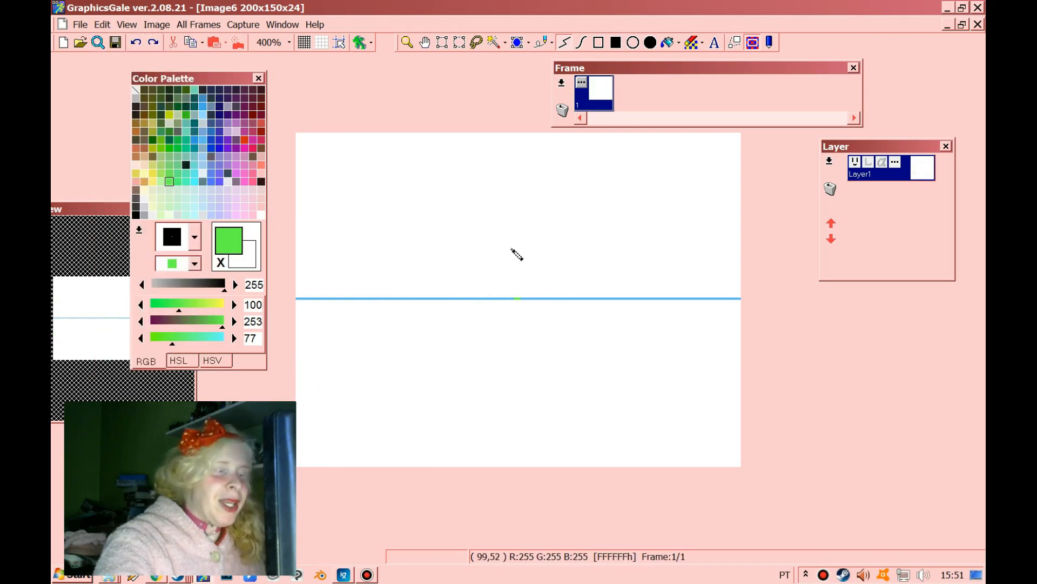
Mark two more green vanishing points on the horizon line, one near each end.
{"action": "left_click", "coordinate": [308, 298]}
{"action": "left_click_drag", "start_coordinate": [313, 299], "coordinate": [307, 299]}
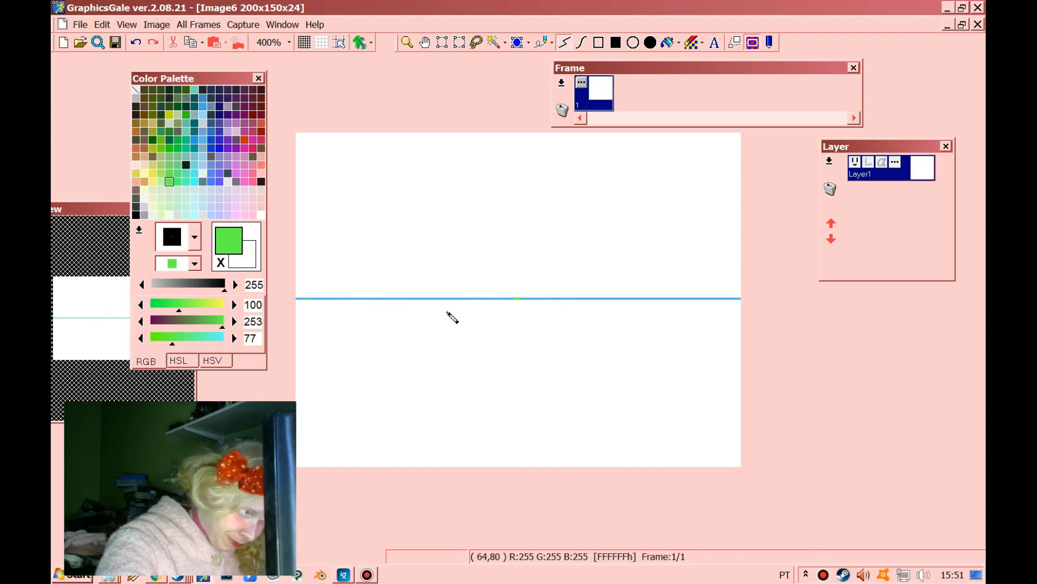
{"action": "left_click", "coordinate": [734, 300]}
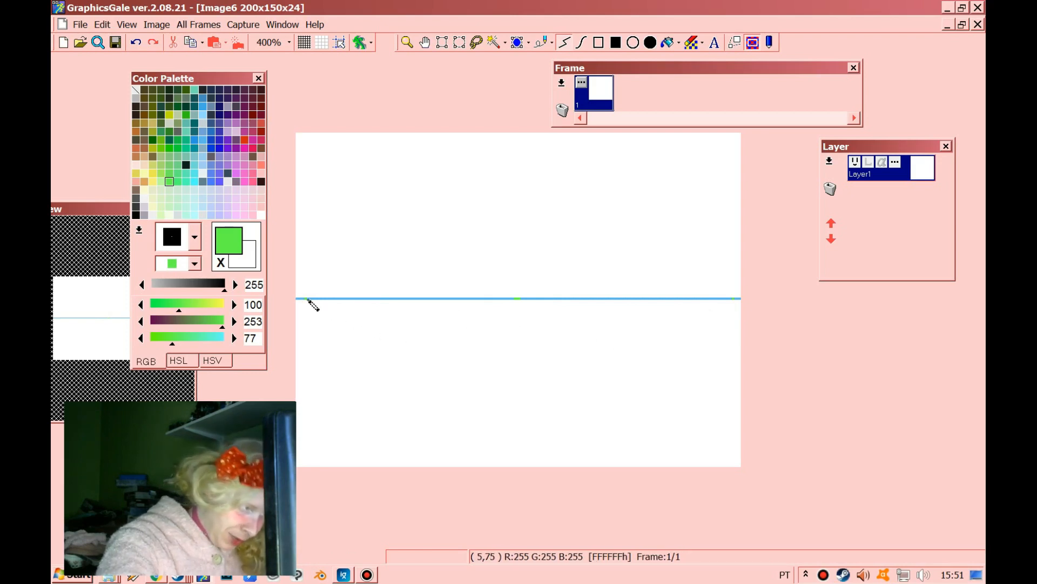
Draw a green two-point perspective box with a tall vertical edge, lines from its ends to both outer vanishing points, and two vertical side edges.
{"action": "left_click_drag", "start_coordinate": [307, 301], "coordinate": [534, 429]}
{"action": "left_click_drag", "start_coordinate": [729, 301], "coordinate": [535, 171]}
{"action": "left_click_drag", "start_coordinate": [303, 297], "coordinate": [536, 169]}
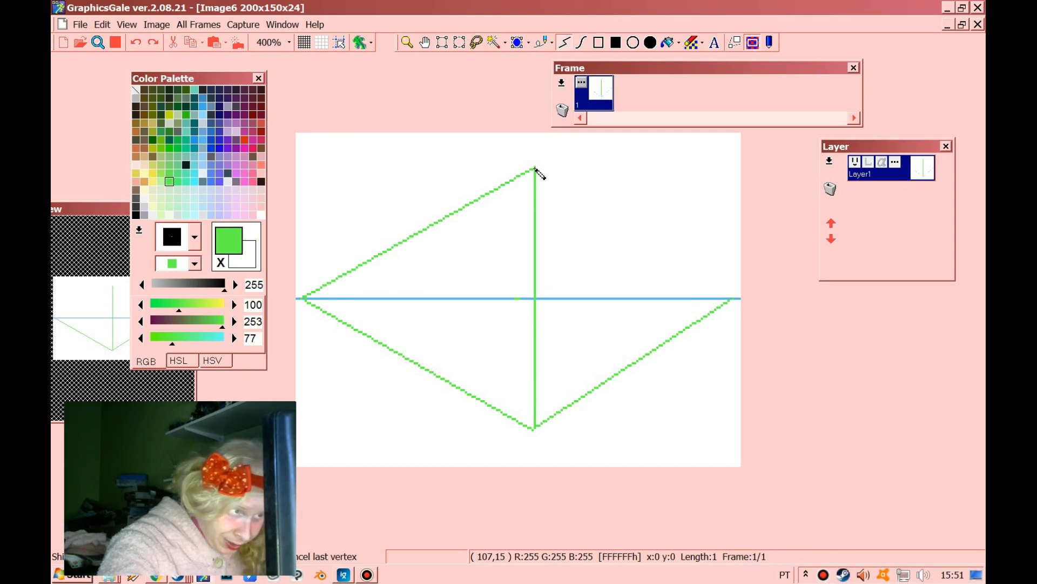
{"action": "left_click_drag", "start_coordinate": [734, 298], "coordinate": [535, 169]}
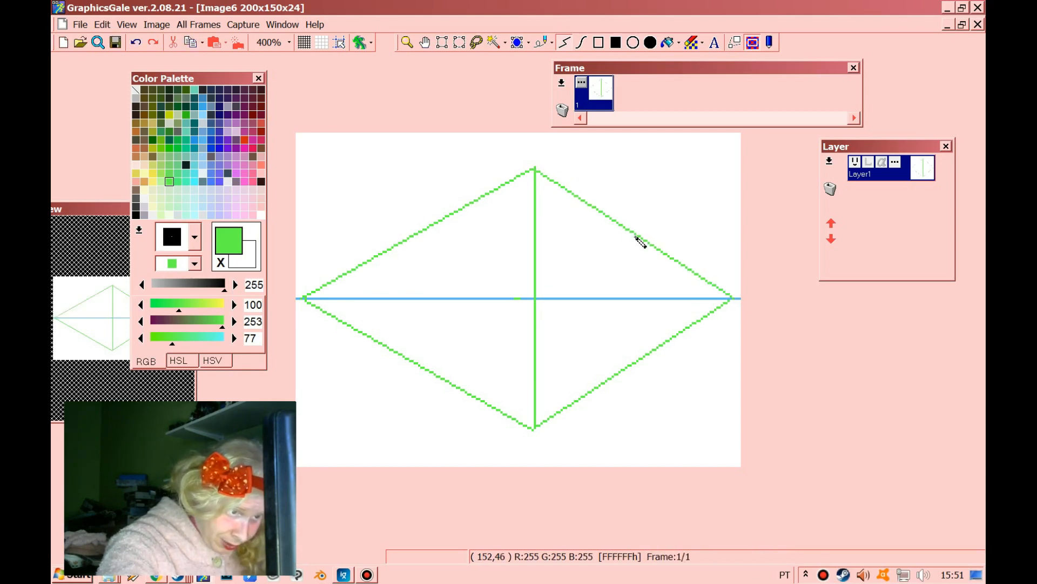
{"action": "left_click_drag", "start_coordinate": [608, 217], "coordinate": [609, 378]}
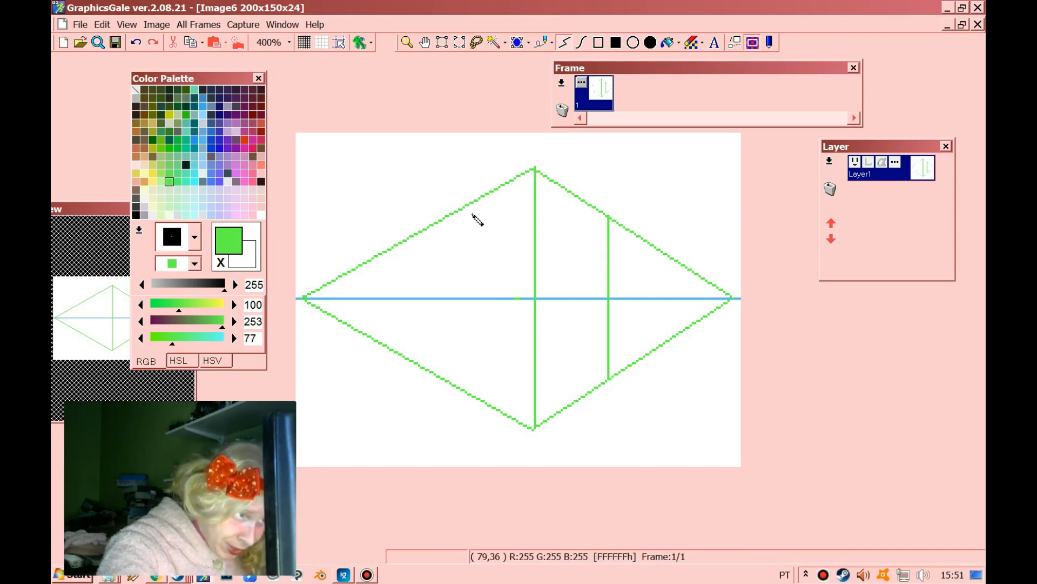
{"action": "left_click_drag", "start_coordinate": [477, 201], "coordinate": [478, 399]}
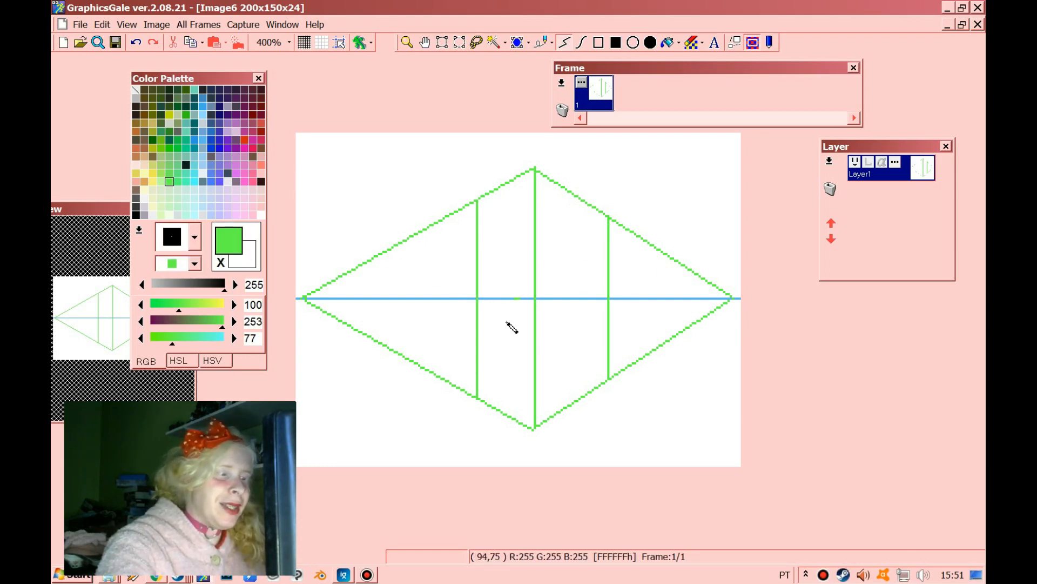
Draw a green V-shaped polyline just beneath the lower edges of the box.
{"action": "left_click", "coordinate": [385, 365]}
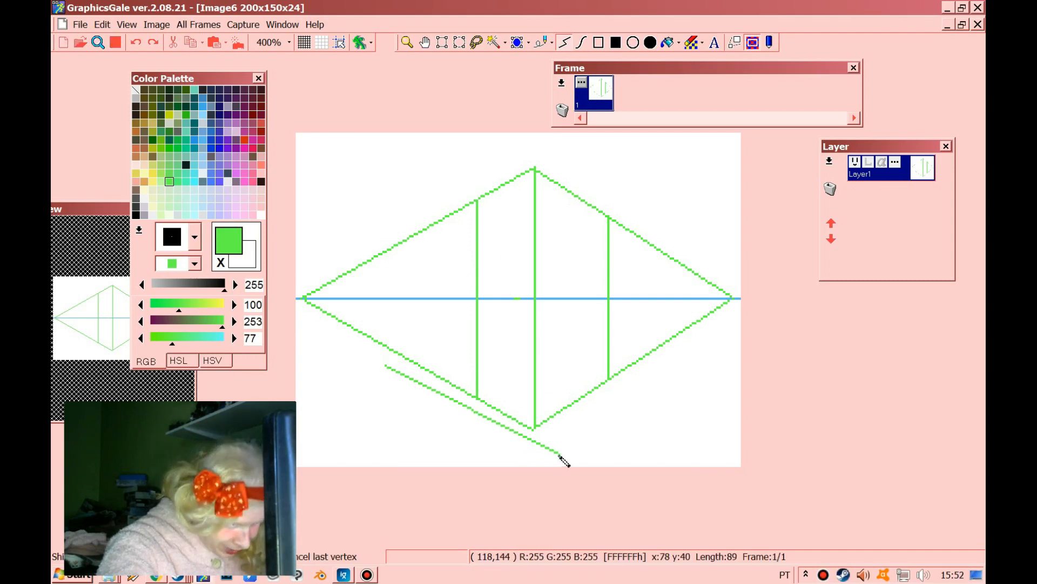
{"action": "left_click", "coordinate": [535, 448]}
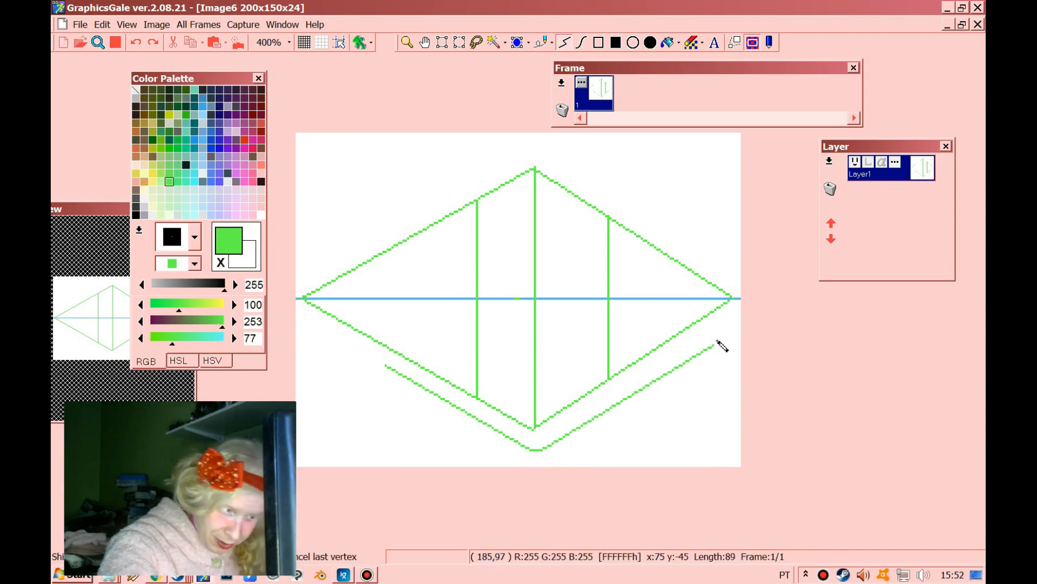
{"action": "double_click", "coordinate": [731, 319]}
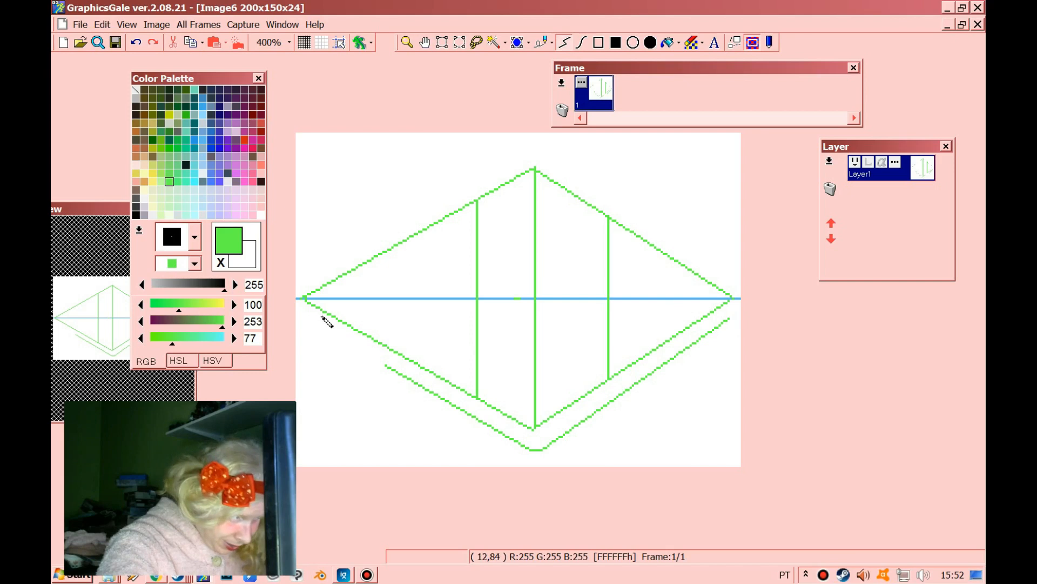
Draw a green line from the left vanishing point to the V's lowest corner and paint over the old left segment in white.
{"action": "left_click", "coordinate": [304, 297]}
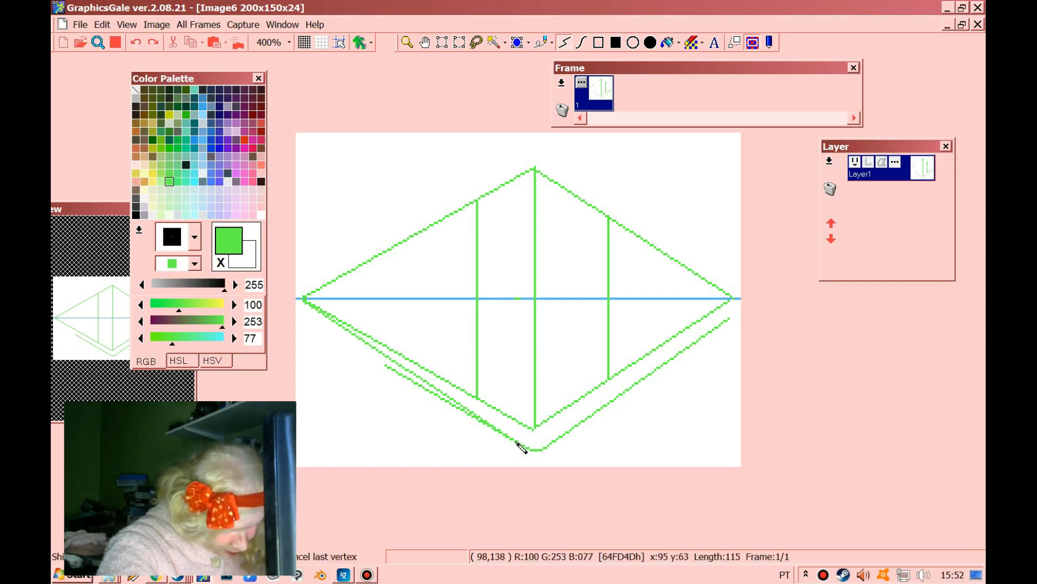
{"action": "double_click", "coordinate": [518, 444]}
{"action": "right_click", "coordinate": [394, 373]}
{"action": "left_click", "coordinate": [386, 367]}
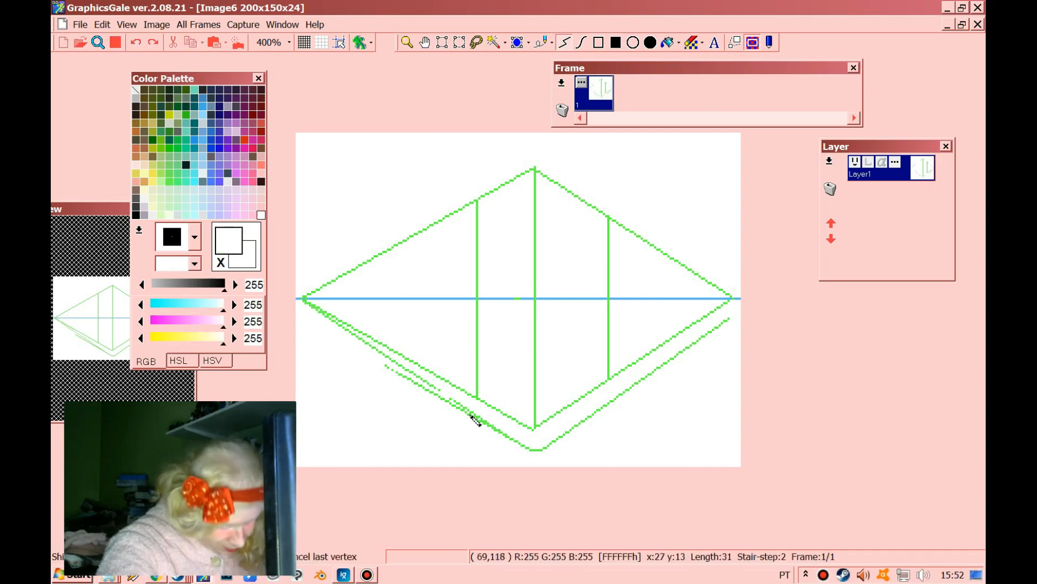
{"action": "left_click", "coordinate": [516, 445]}
{"action": "double_click", "coordinate": [369, 353]}
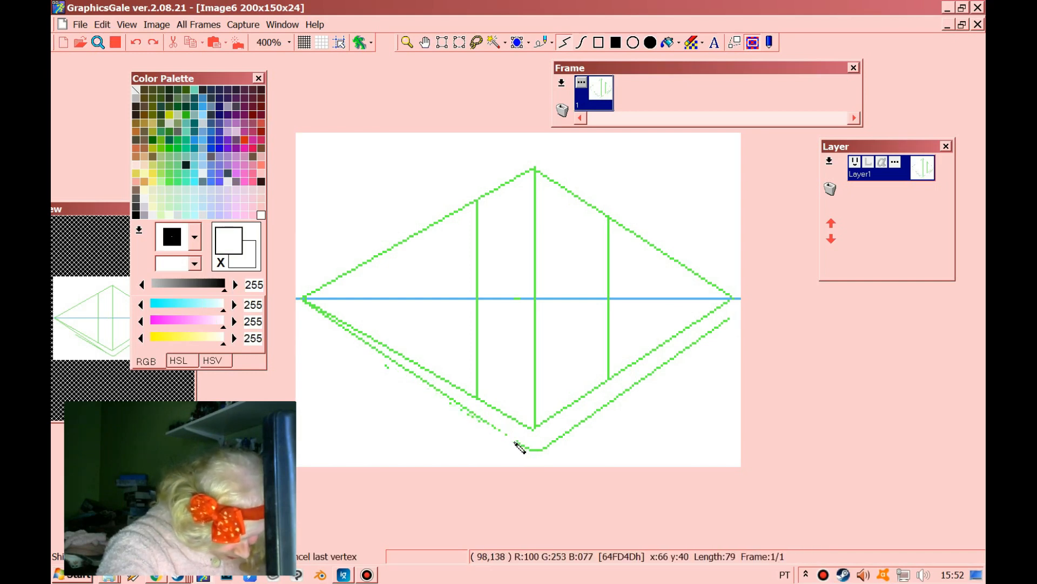
{"action": "double_click", "coordinate": [513, 440]}
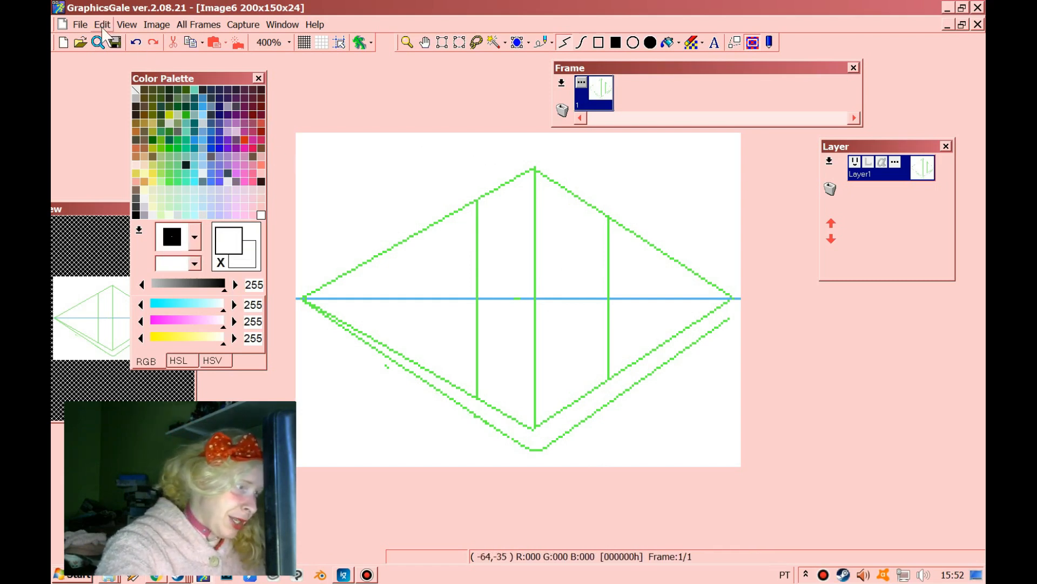
Select and delete the drawing above and below the horizon line, keeping the line itself.
{"action": "left_click", "coordinate": [440, 44]}
{"action": "left_click_drag", "start_coordinate": [292, 149], "coordinate": [801, 297]}
{"action": "key", "text": "Delete"}
{"action": "left_click", "coordinate": [343, 331]}
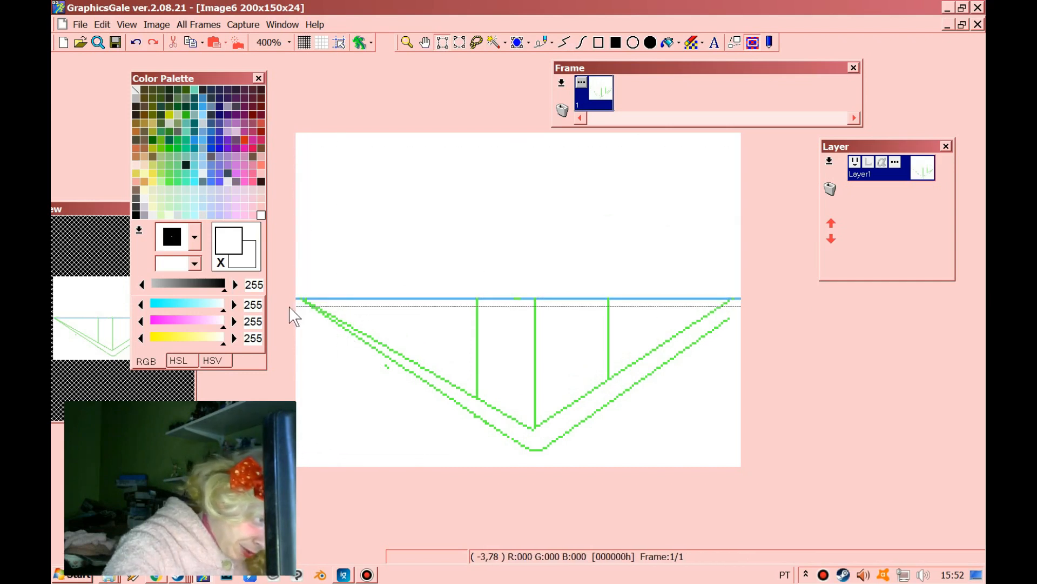
{"action": "mouse_move", "coordinate": [289, 303]}
{"action": "left_mouse_down"}
{"action": "mouse_move", "coordinate": [827, 496]}
{"action": "mouse_move", "coordinate": [880, 475]}
{"action": "left_mouse_up"}
{"action": "key", "text": "shift+Delete"}
{"action": "left_click", "coordinate": [488, 210]}
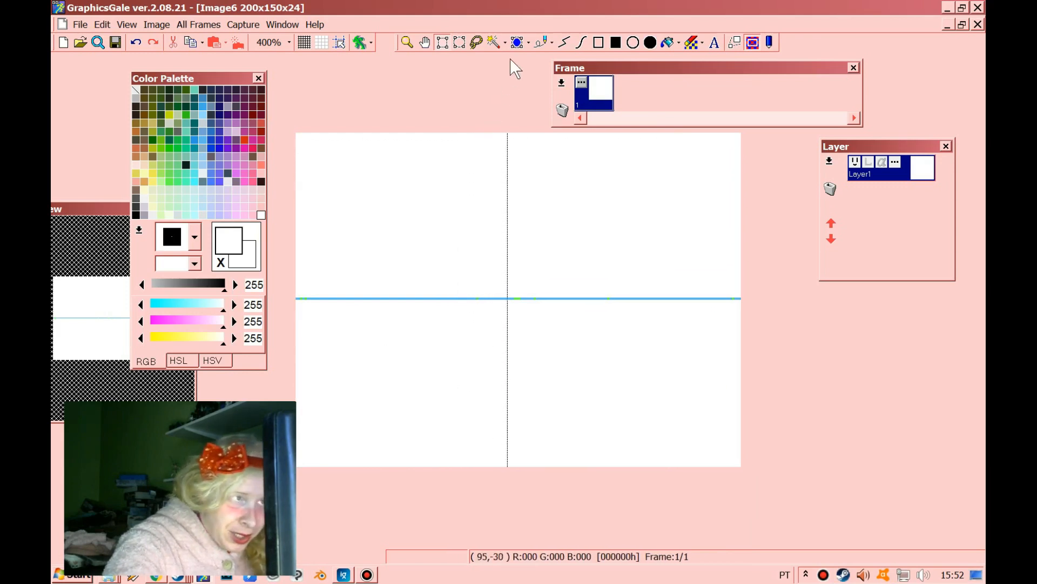
Pick up the horizon's light blue and draw two crossing lines beneath it, one from the left and one from the right vanishing point.
{"action": "left_click", "coordinate": [564, 42]}
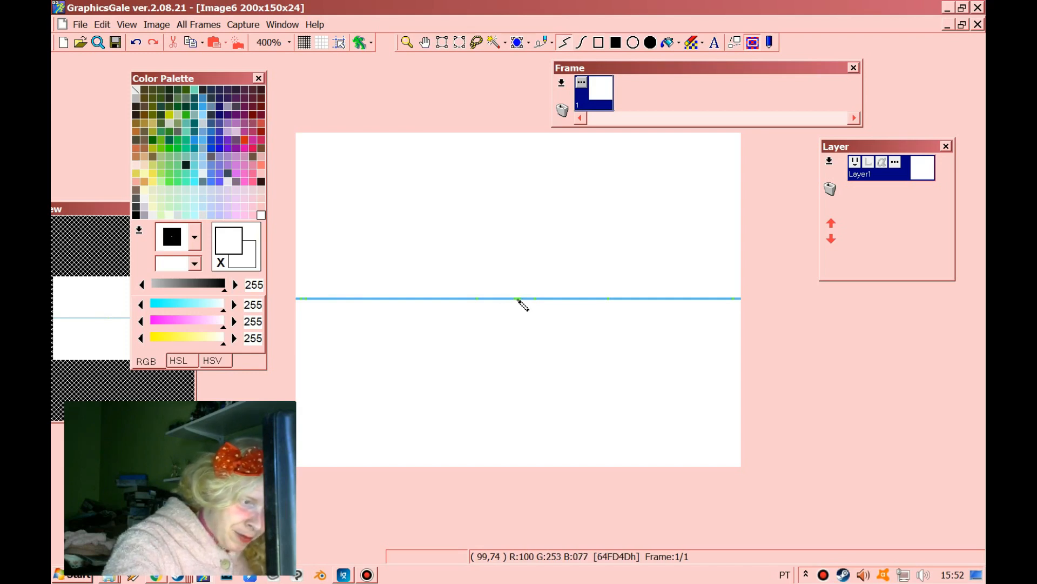
{"action": "right_click", "coordinate": [304, 299]}
{"action": "left_click", "coordinate": [304, 301]}
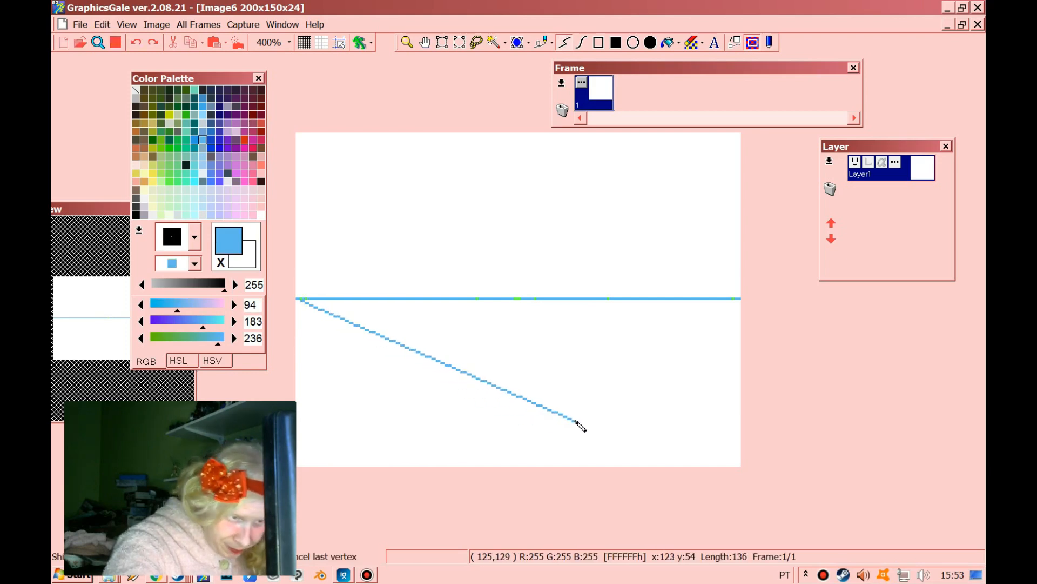
{"action": "left_click", "coordinate": [658, 448]}
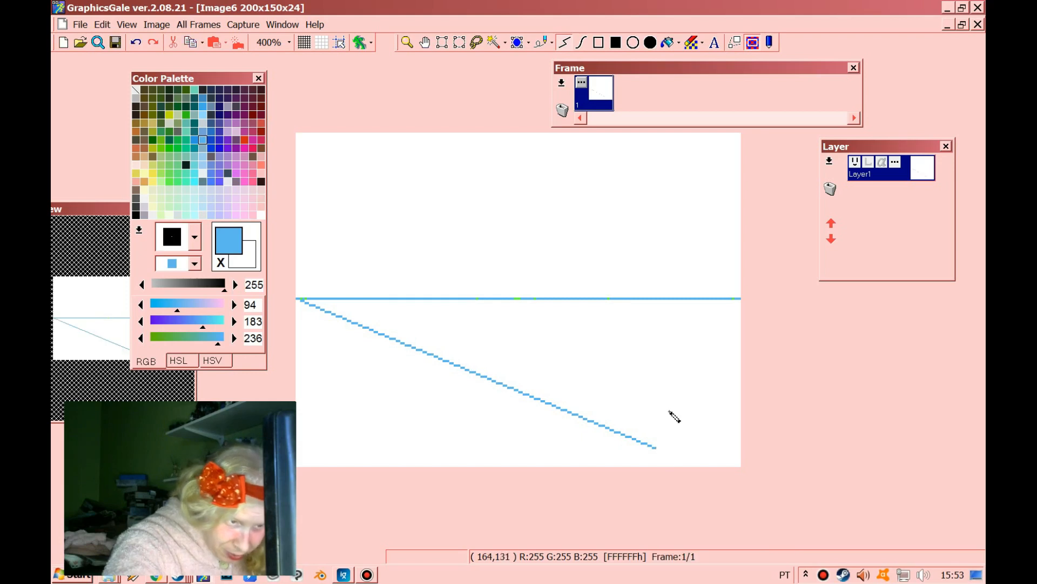
{"action": "left_click", "coordinate": [730, 301]}
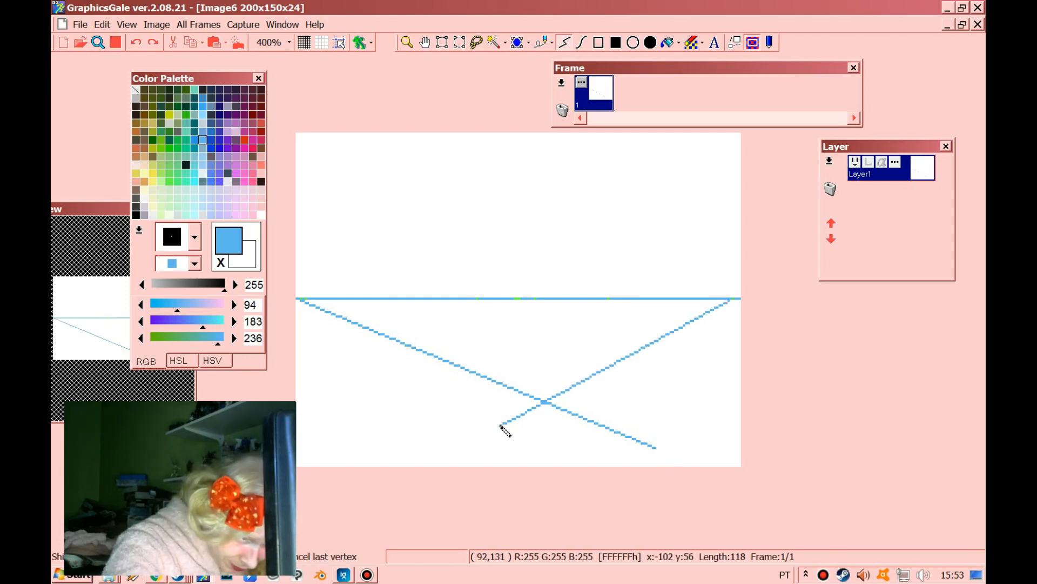
{"action": "left_click", "coordinate": [456, 393]}
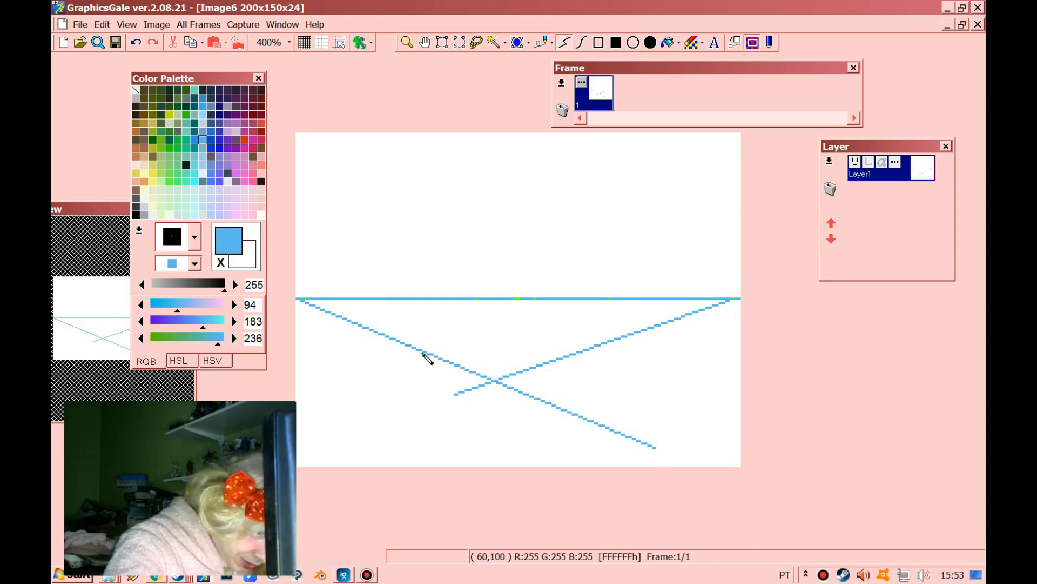
Draw a vertical wall edge up from the left guide line across the horizon, and a rising eave line from the left vanishing point.
{"action": "left_click", "coordinate": [409, 344]}
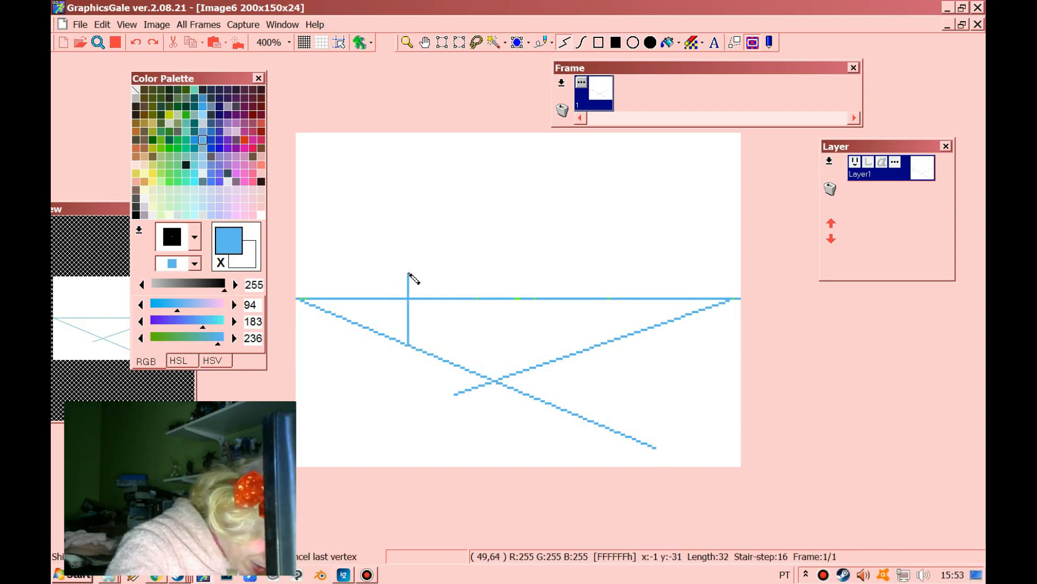
{"action": "left_click", "coordinate": [409, 269]}
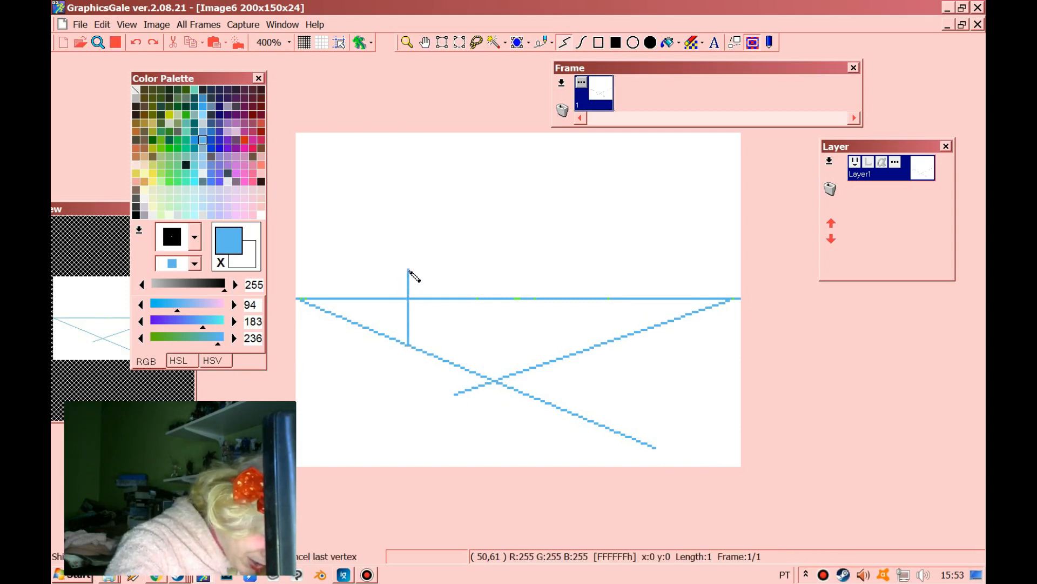
{"action": "left_click", "coordinate": [307, 297]}
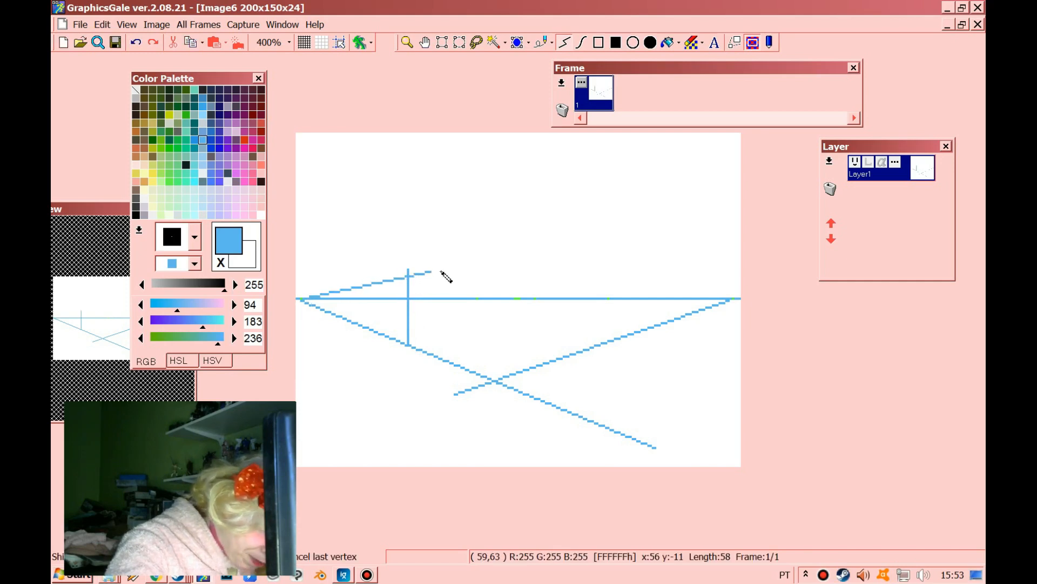
{"action": "left_click", "coordinate": [512, 248]}
Draw a roof line from the top of the wall edge up to the right, and bring it straight back to the left vanishing point.
{"action": "left_click", "coordinate": [404, 269]}
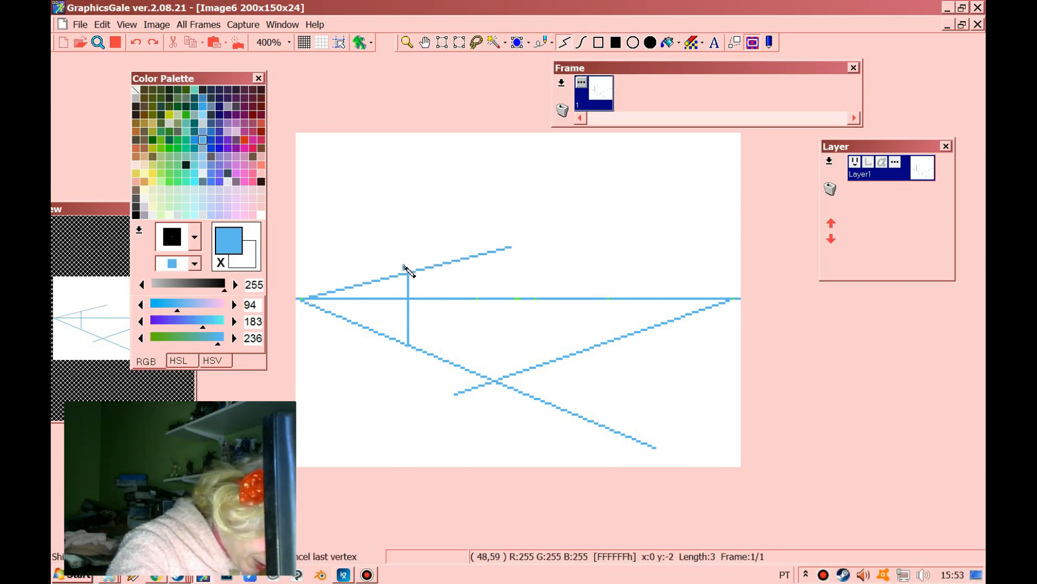
{"action": "left_click", "coordinate": [488, 219]}
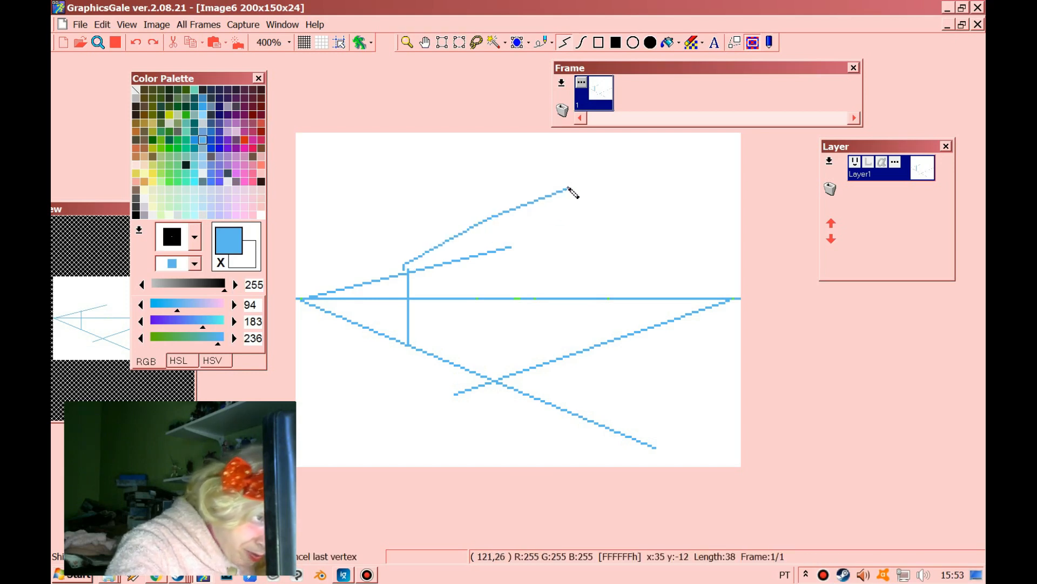
{"action": "left_click", "coordinate": [568, 188]}
{"action": "left_click", "coordinate": [569, 189]}
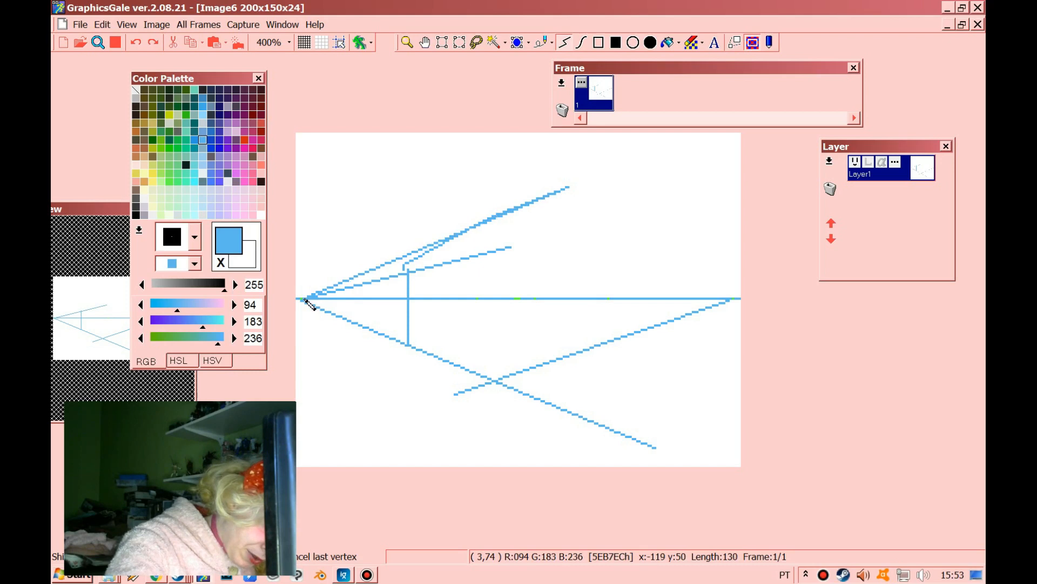
{"action": "double_click", "coordinate": [306, 300]}
Draw the gable from the eave's end up to a peak and down the far side, continuing vertically to the right guide line.
{"action": "left_click", "coordinate": [511, 246]}
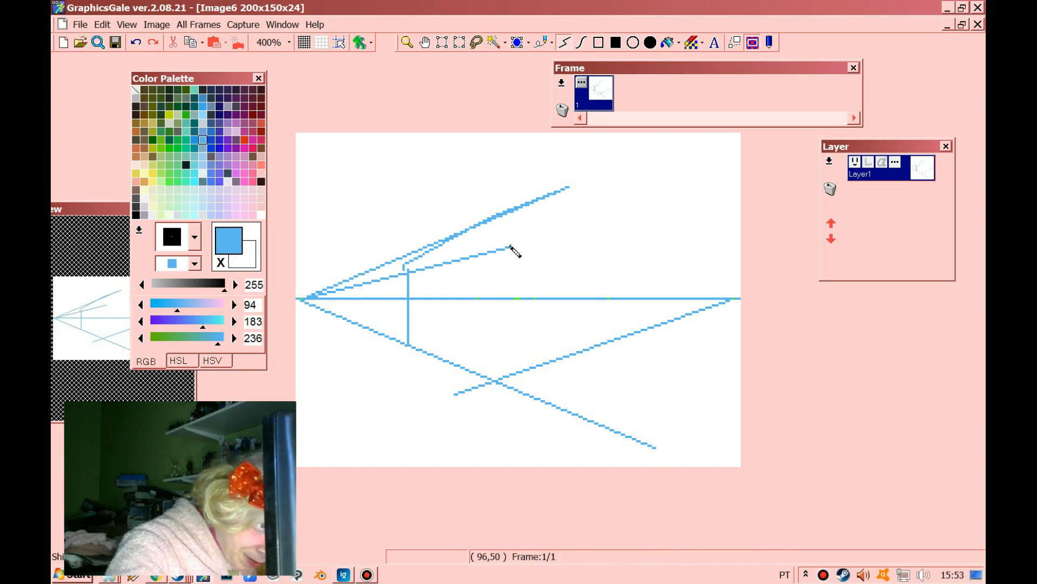
{"action": "left_click", "coordinate": [559, 215]}
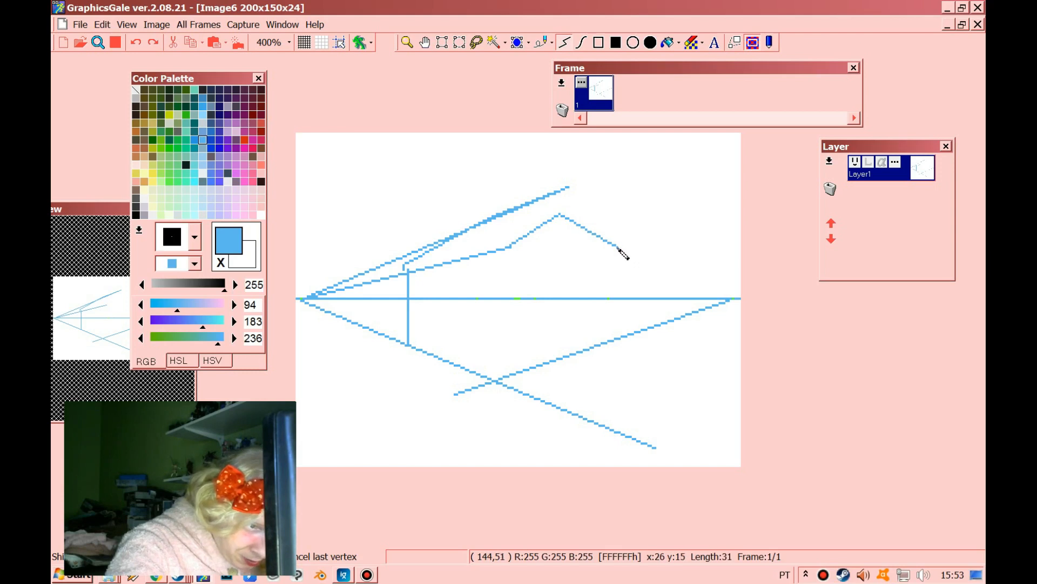
{"action": "left_click", "coordinate": [618, 247]}
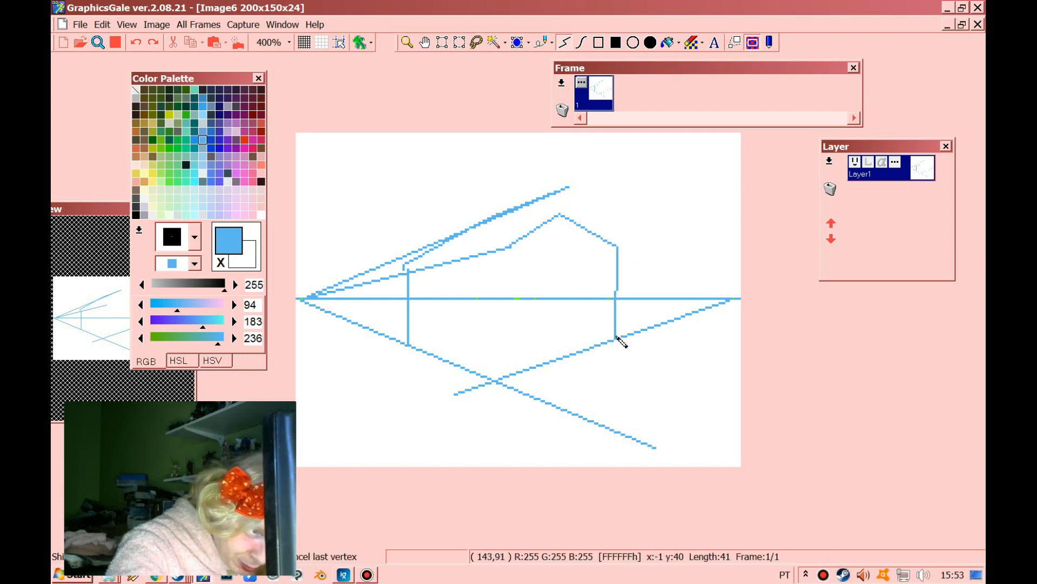
{"action": "double_click", "coordinate": [618, 339]}
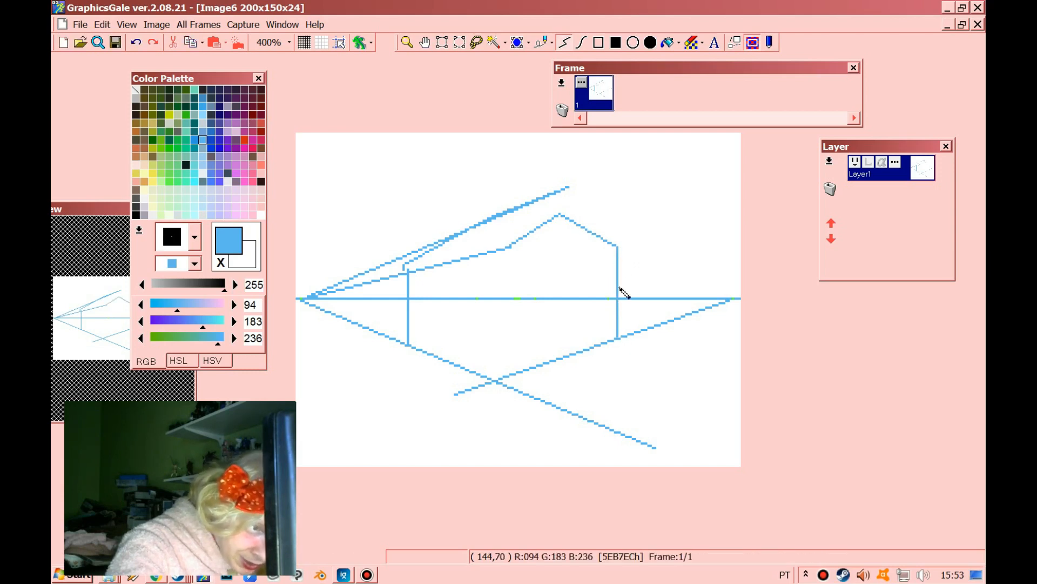
Draw a roof edge from the right vanishing point over the gable's peak and back to the left vanishing point.
{"action": "left_click", "coordinate": [727, 299]}
{"action": "left_click", "coordinate": [565, 211]}
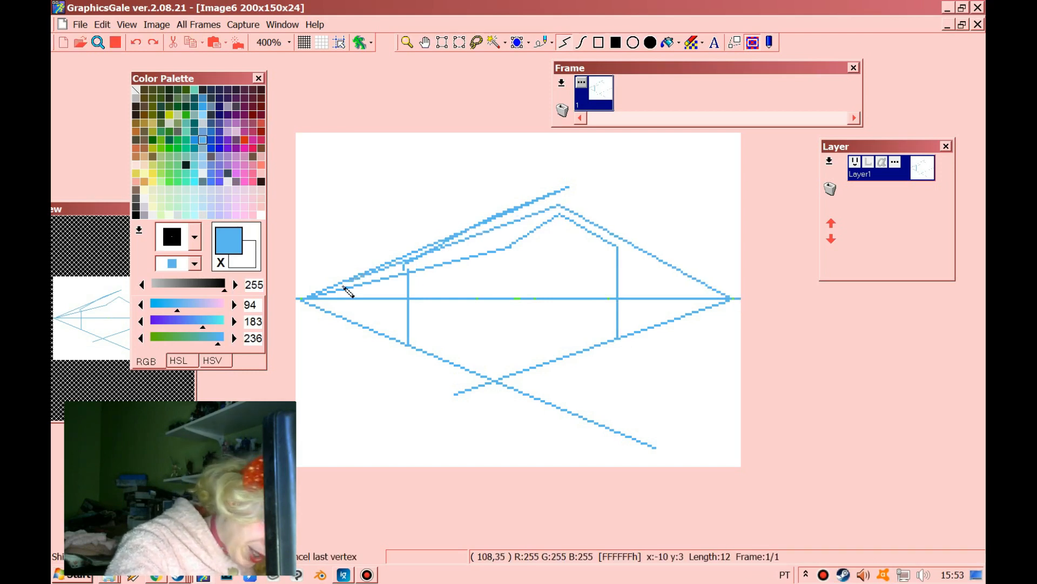
{"action": "double_click", "coordinate": [316, 296]}
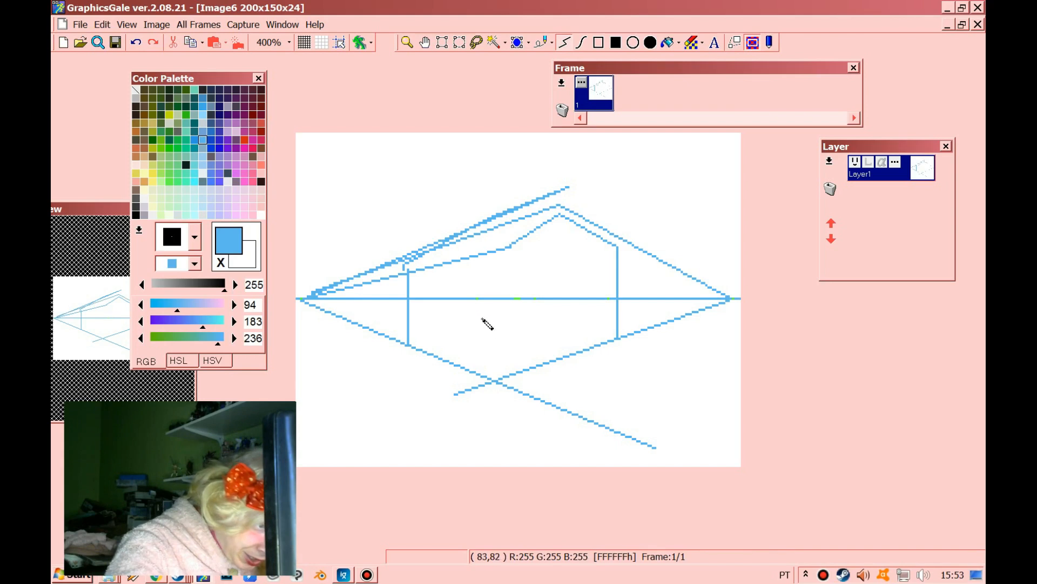
Draw the house's near vertical corner down to the crossing guide lines, and extend its base toward the right vanishing point.
{"action": "left_click", "coordinate": [504, 250]}
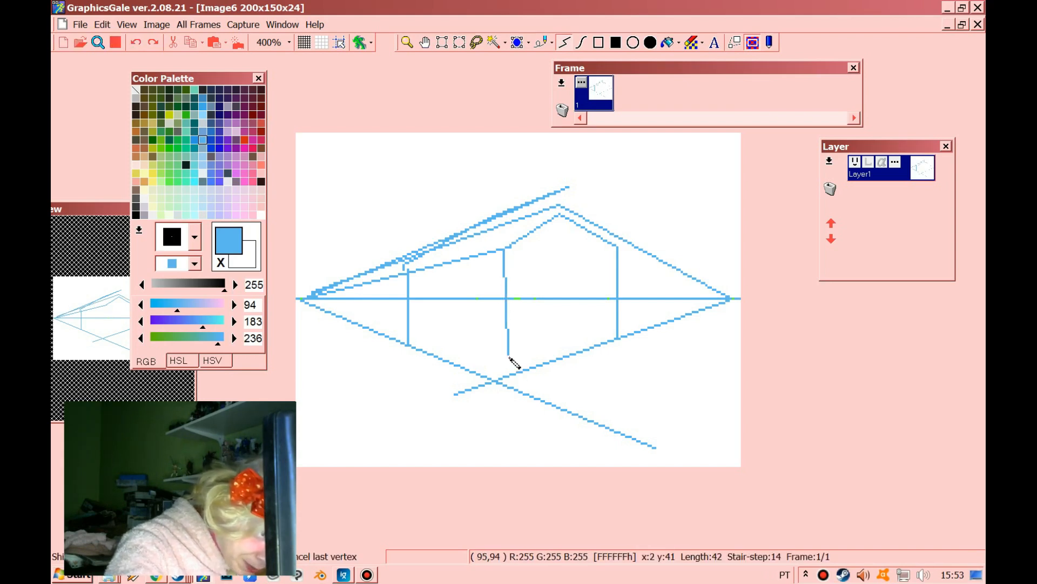
{"action": "left_click", "coordinate": [505, 384]}
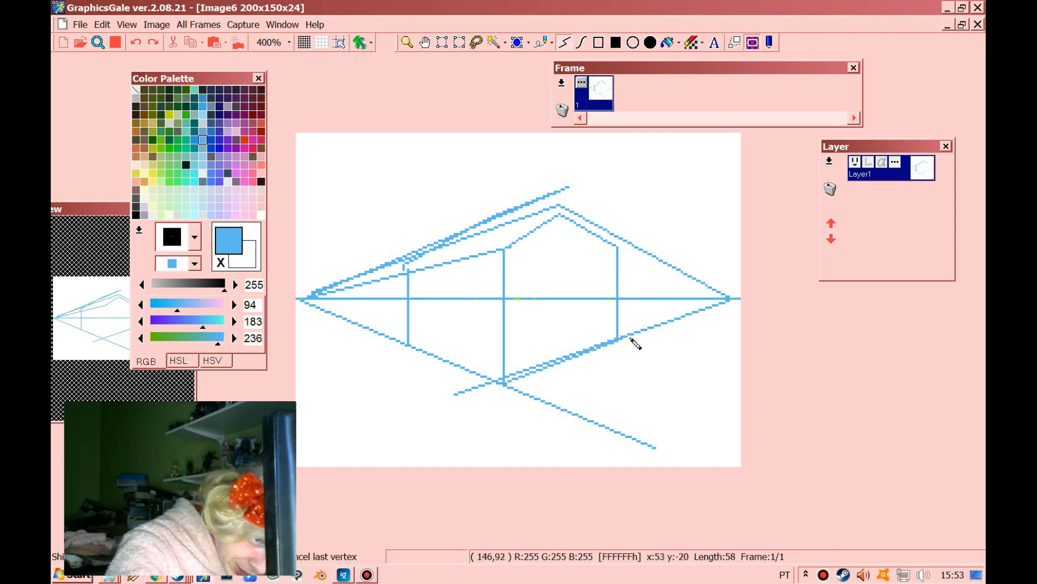
{"action": "double_click", "coordinate": [702, 309]}
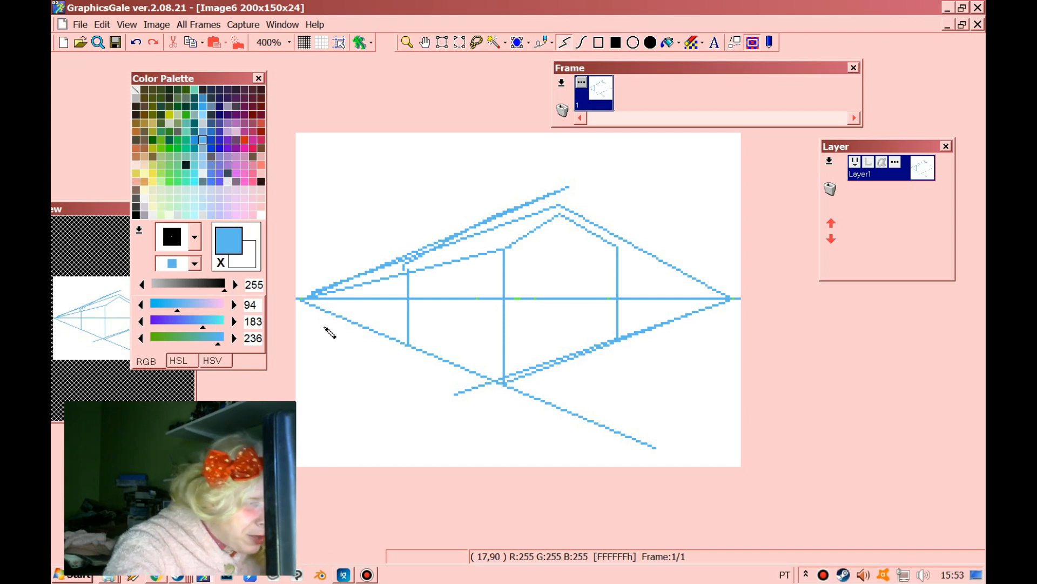
Draw a second guide line below the horizon from the left vanishing point, plus pairs of vertical lines on both sides of the house.
{"action": "left_click_drag", "start_coordinate": [301, 299], "coordinate": [723, 426]}
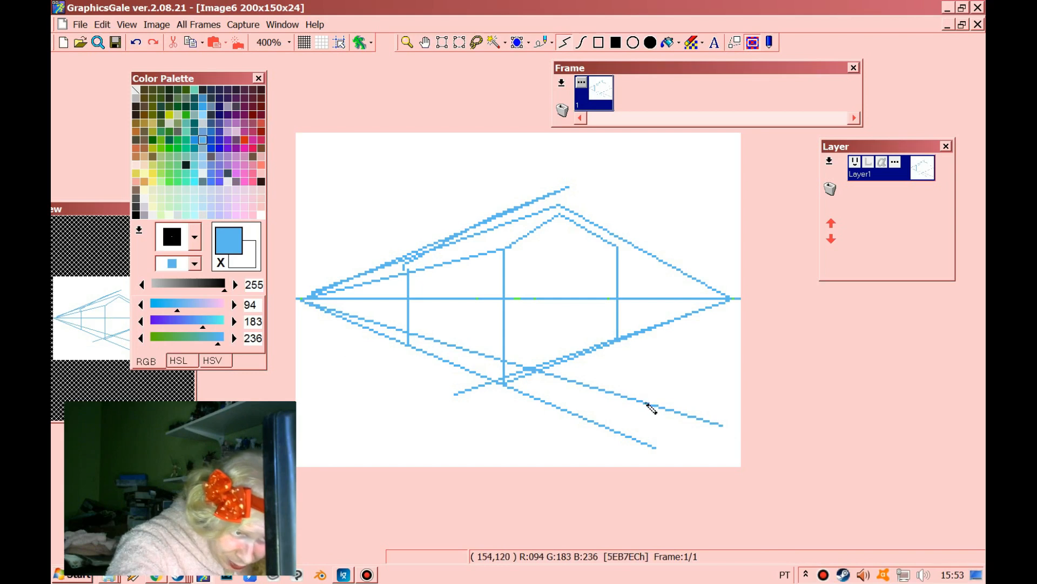
{"action": "mouse_move", "coordinate": [671, 409]}
{"action": "left_mouse_down"}
{"action": "mouse_move", "coordinate": [669, 224]}
{"action": "mouse_move", "coordinate": [720, 374]}
{"action": "mouse_move", "coordinate": [720, 408]}
{"action": "left_mouse_up"}
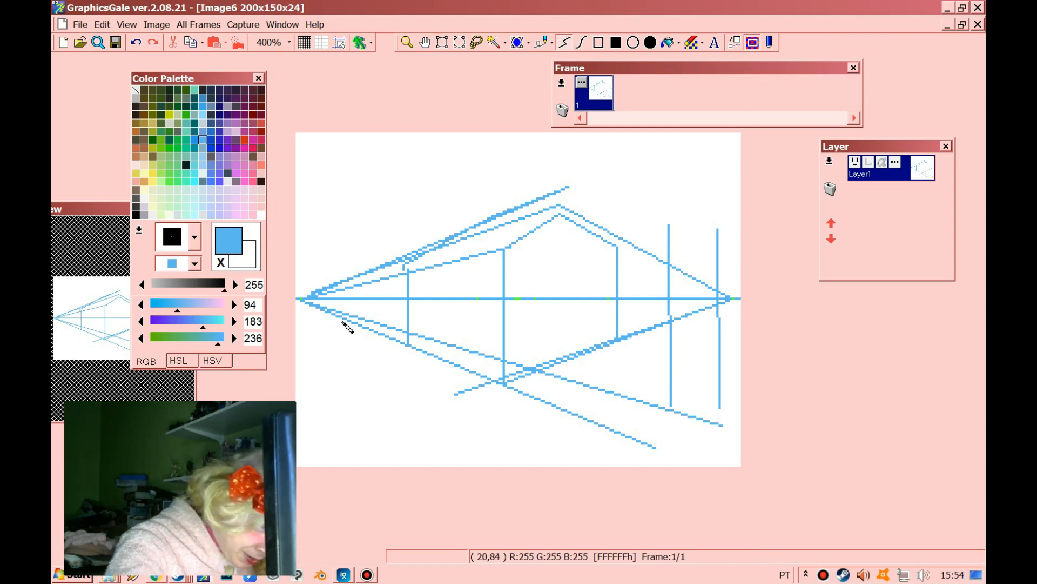
{"action": "mouse_move", "coordinate": [319, 319]}
{"action": "left_mouse_down"}
{"action": "mouse_move", "coordinate": [319, 252]}
{"action": "mouse_move", "coordinate": [301, 318]}
{"action": "left_mouse_up"}
{"action": "mouse_move", "coordinate": [381, 312]}
{"action": "left_mouse_down"}
{"action": "mouse_move", "coordinate": [381, 252]}
{"action": "mouse_move", "coordinate": [392, 308]}
{"action": "left_mouse_up"}
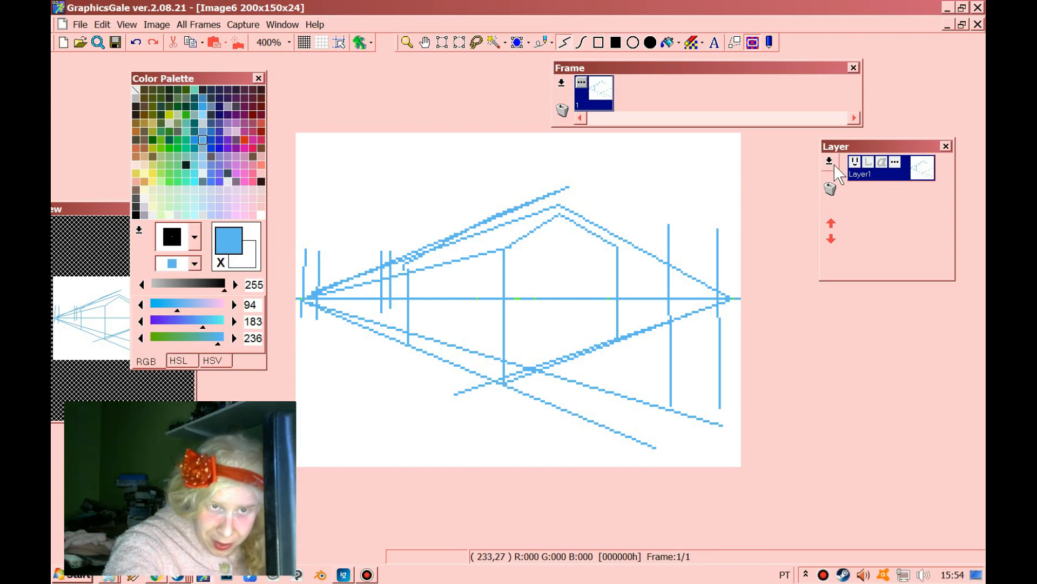
Add a new layer above the blue guide drawing and set the drawing colour to black.
{"action": "right_click", "coordinate": [839, 174]}
{"action": "left_click", "coordinate": [832, 179]}
{"action": "left_click", "coordinate": [527, 371]}
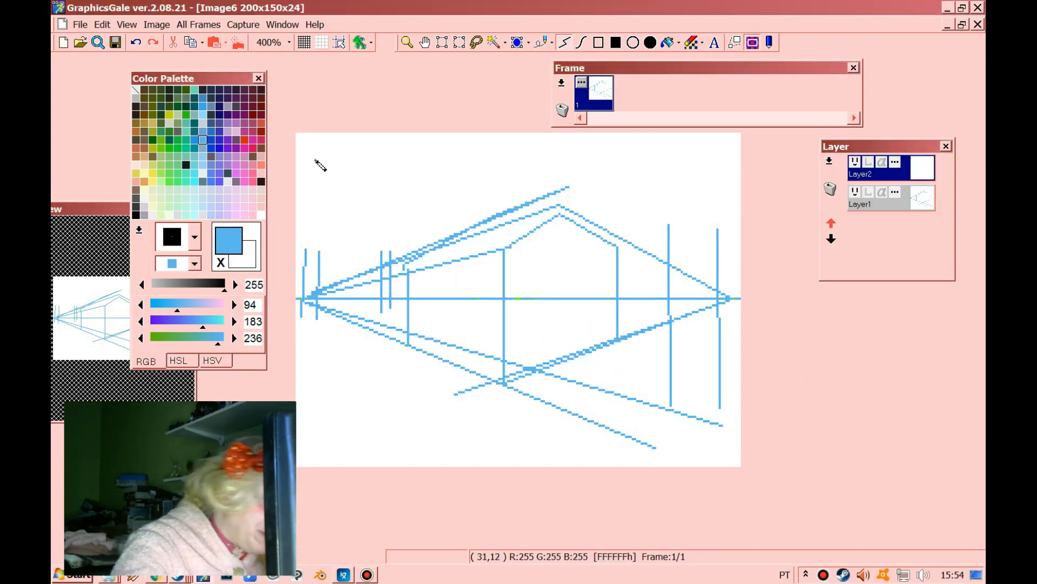
{"action": "left_click", "coordinate": [137, 215]}
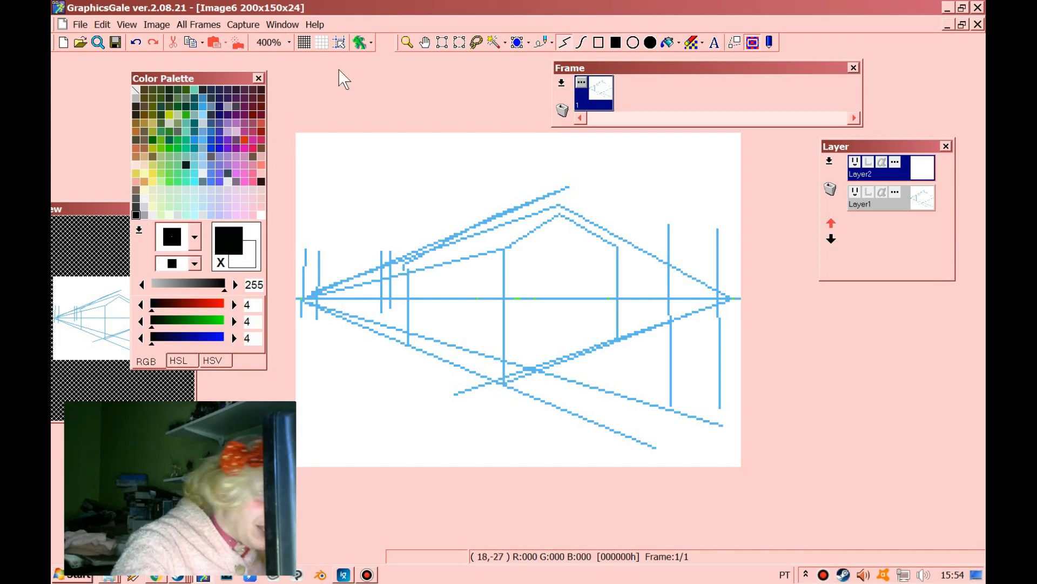
Trace the left wall's base, the near vertical corner and the left eave in black over the guides.
{"action": "left_click", "coordinate": [407, 43]}
{"action": "left_click", "coordinate": [498, 273]}
{"action": "left_click", "coordinate": [454, 268]}
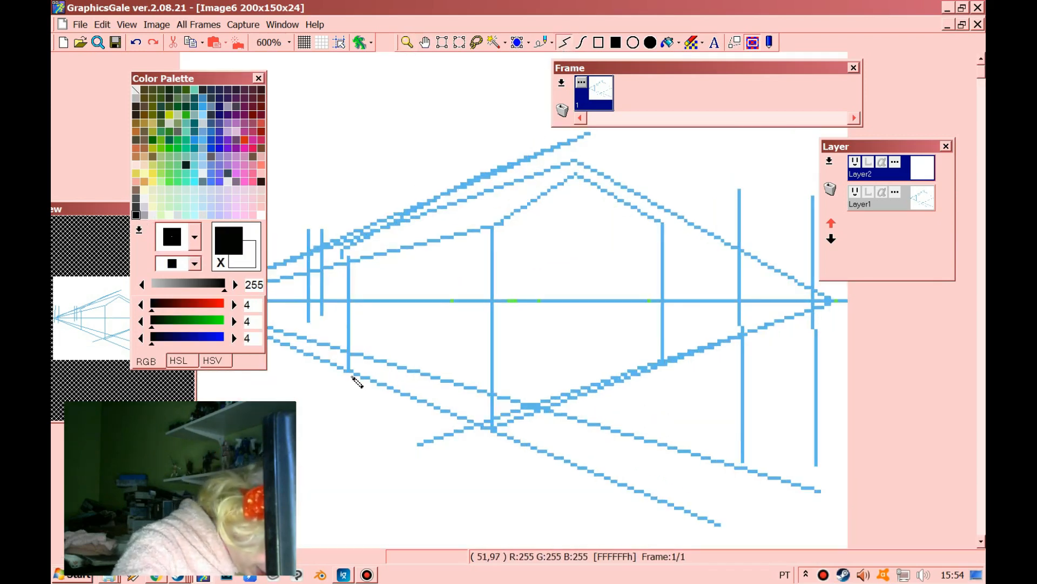
{"action": "left_click_drag", "start_coordinate": [351, 372], "coordinate": [492, 429]}
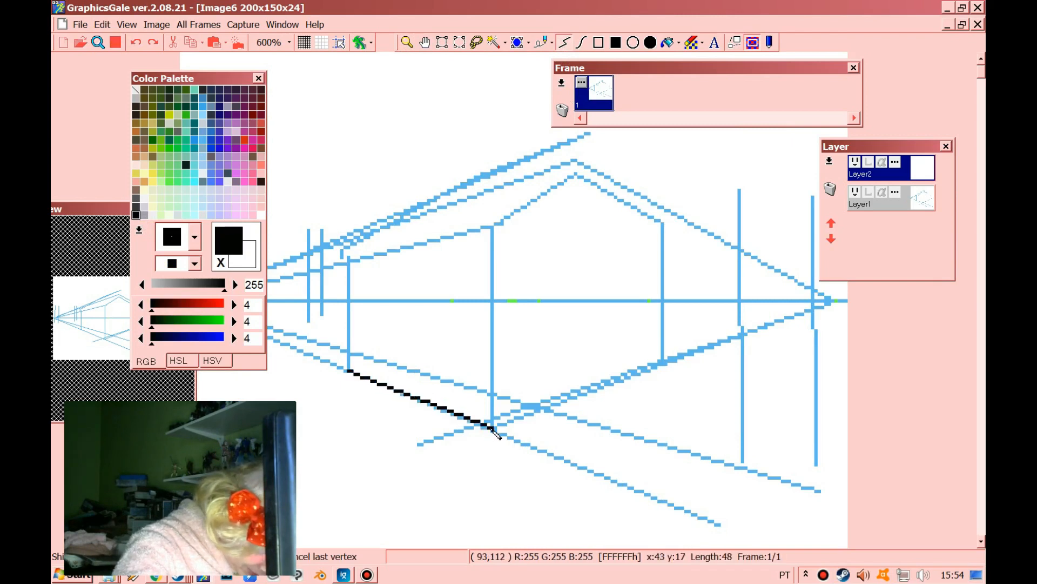
{"action": "left_click", "coordinate": [491, 428]}
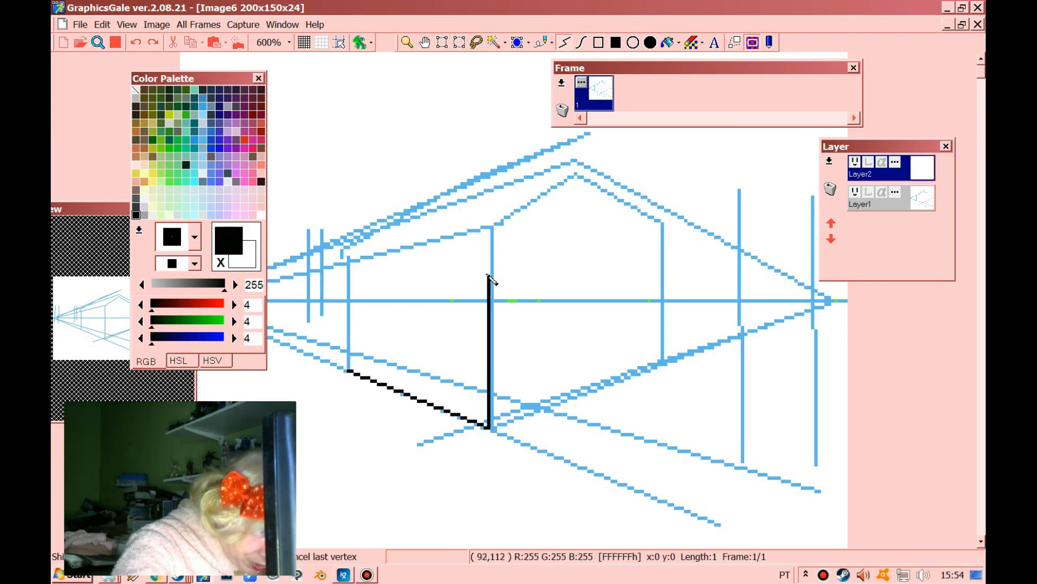
{"action": "left_click", "coordinate": [489, 227]}
{"action": "left_click", "coordinate": [343, 263]}
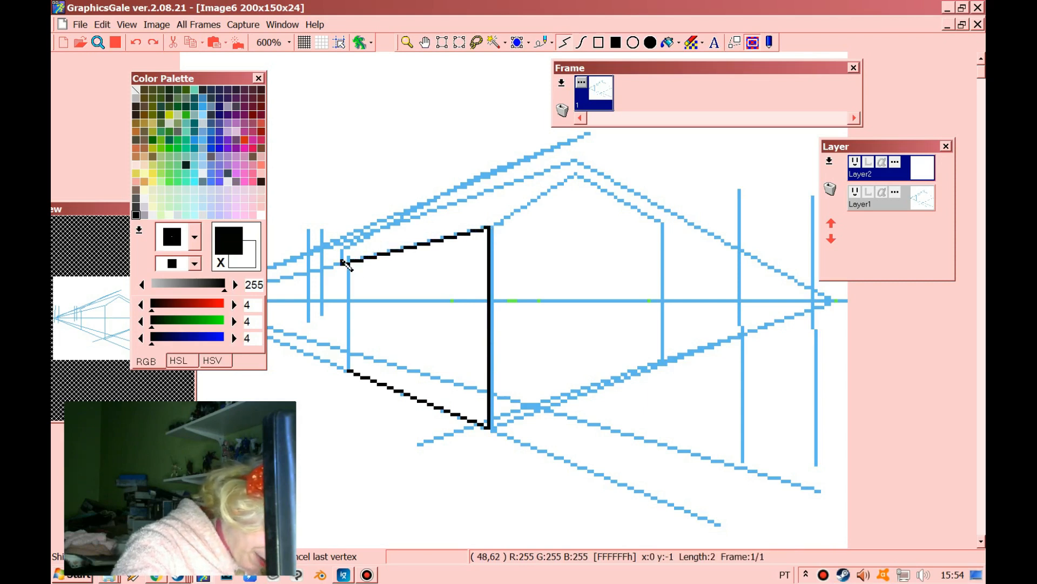
Continue the black outline along the roof's upper edge, over the peak, around the right overhang and back along the gable to the near corner.
{"action": "left_click", "coordinate": [430, 210]}
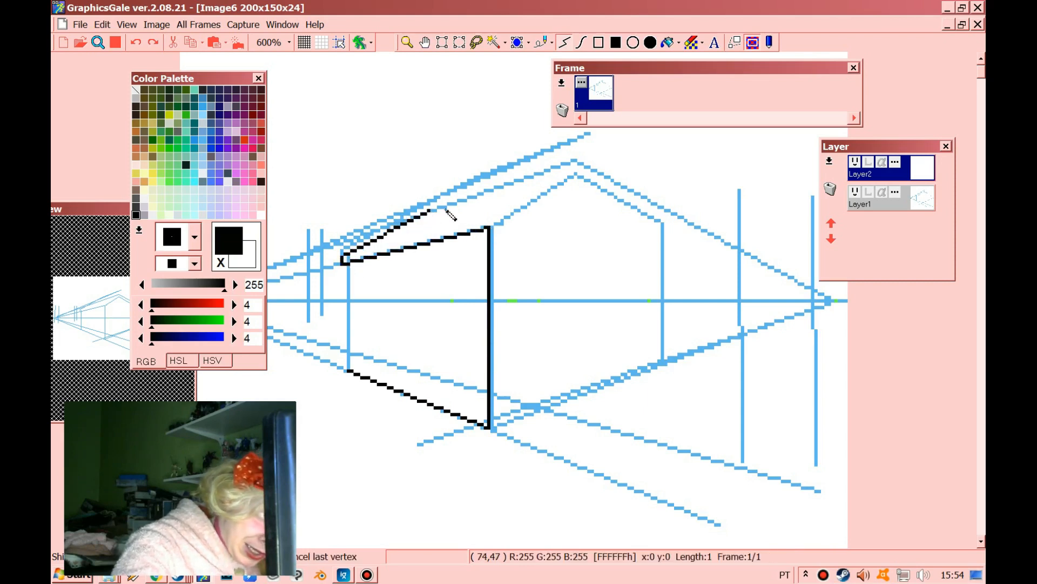
{"action": "left_click", "coordinate": [574, 161]}
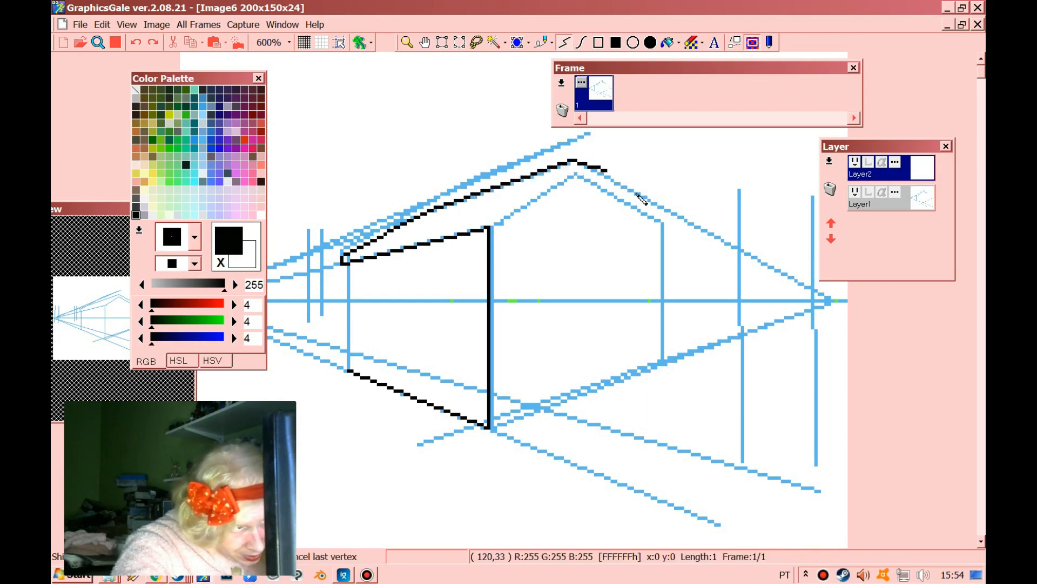
{"action": "left_click", "coordinate": [670, 214]}
{"action": "double_click", "coordinate": [673, 227]}
{"action": "left_click", "coordinate": [674, 227]}
{"action": "left_click", "coordinate": [665, 228]}
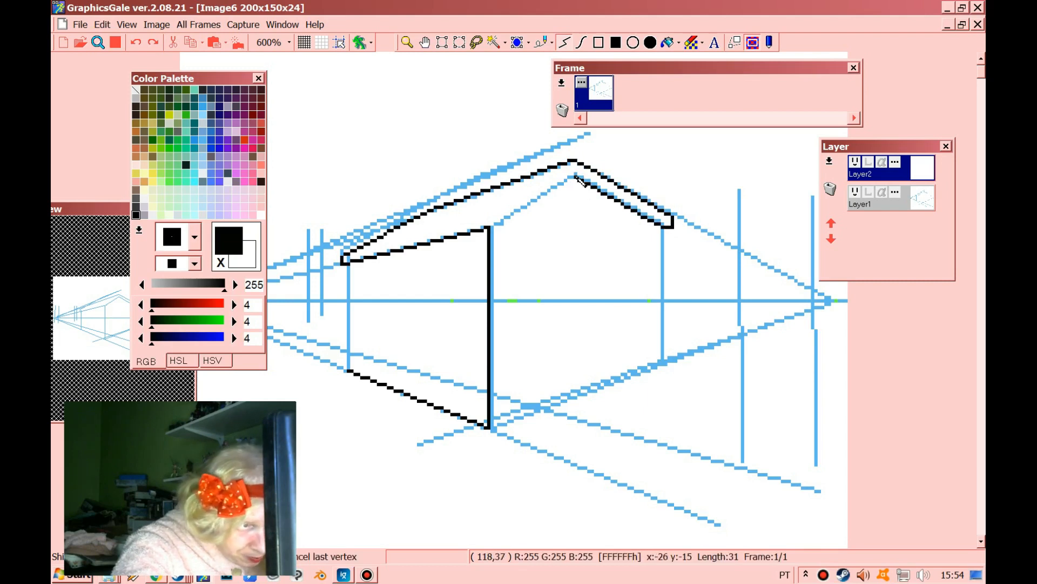
{"action": "left_click", "coordinate": [575, 174]}
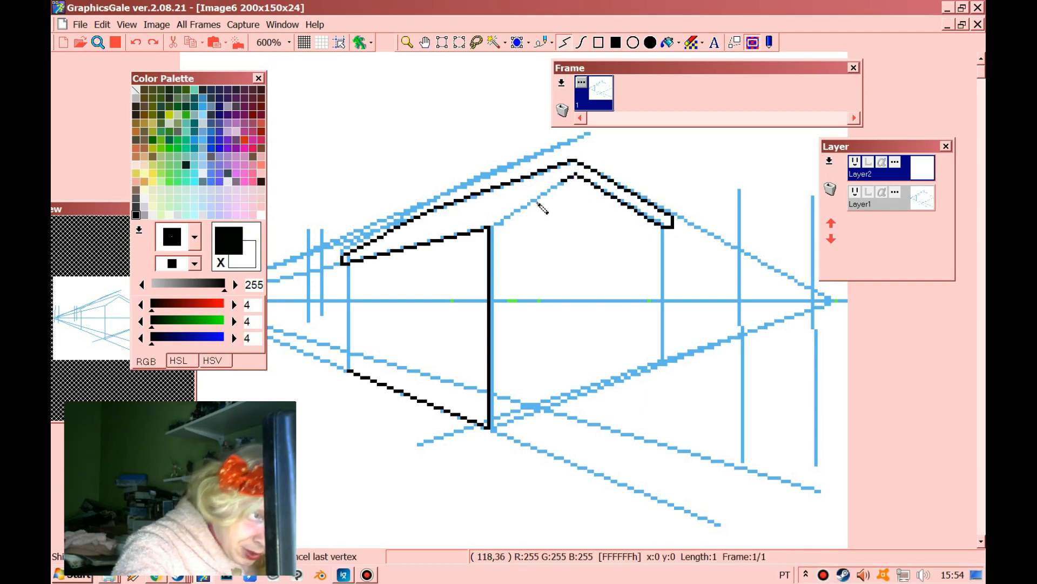
{"action": "double_click", "coordinate": [495, 226]}
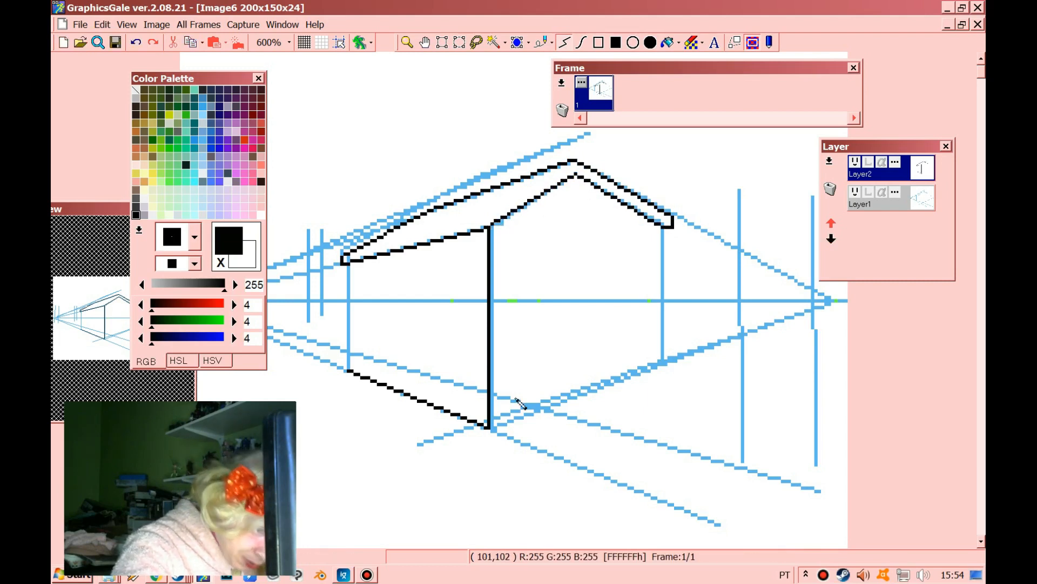
Trace the gable wall's base and far vertical edge in black, and the left wall's outer vertical edge.
{"action": "left_click", "coordinate": [493, 427]}
{"action": "left_click", "coordinate": [661, 367]}
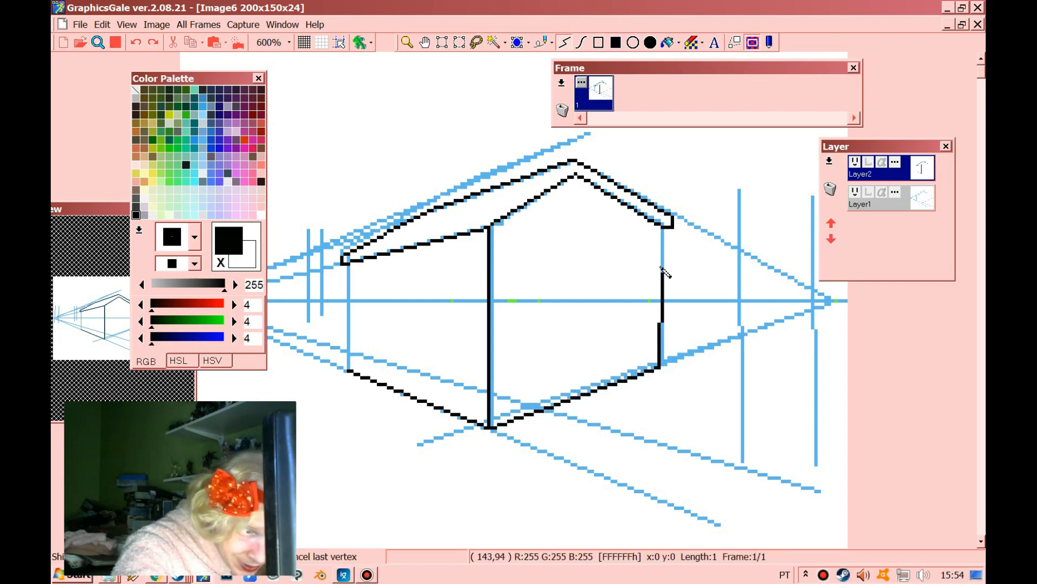
{"action": "double_click", "coordinate": [664, 229]}
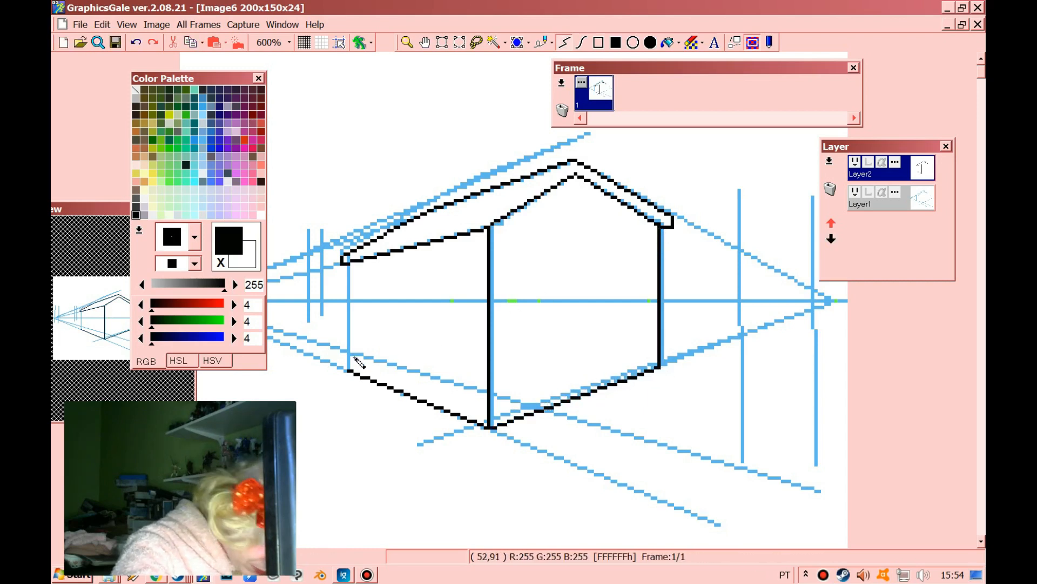
{"action": "left_click", "coordinate": [352, 372]}
{"action": "double_click", "coordinate": [348, 263]}
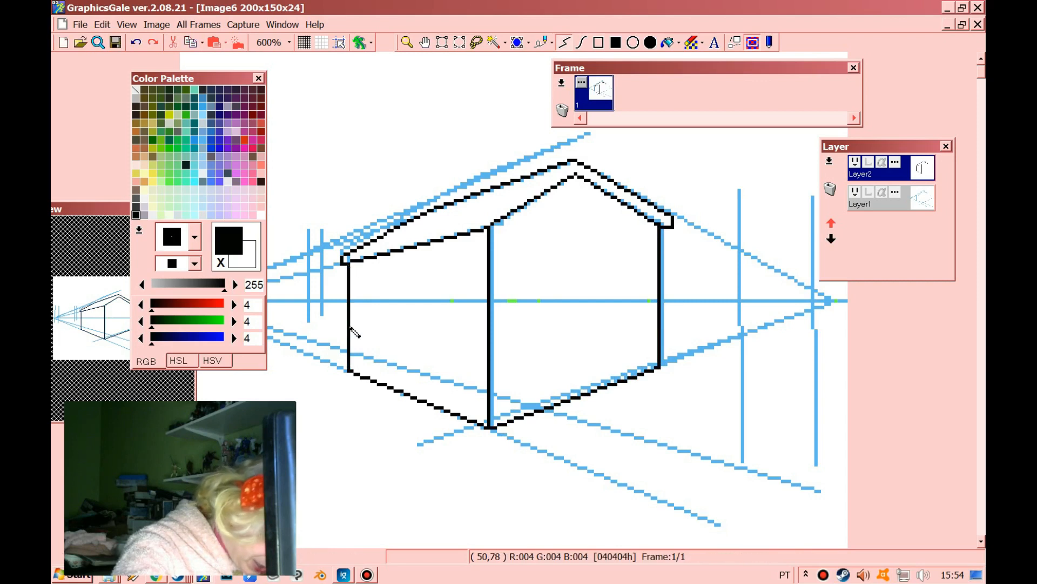
Draw the foundation's upper edge in black across the left wall, around the near corner and across the gable wall.
{"action": "left_click", "coordinate": [348, 354]}
{"action": "left_click", "coordinate": [493, 392]}
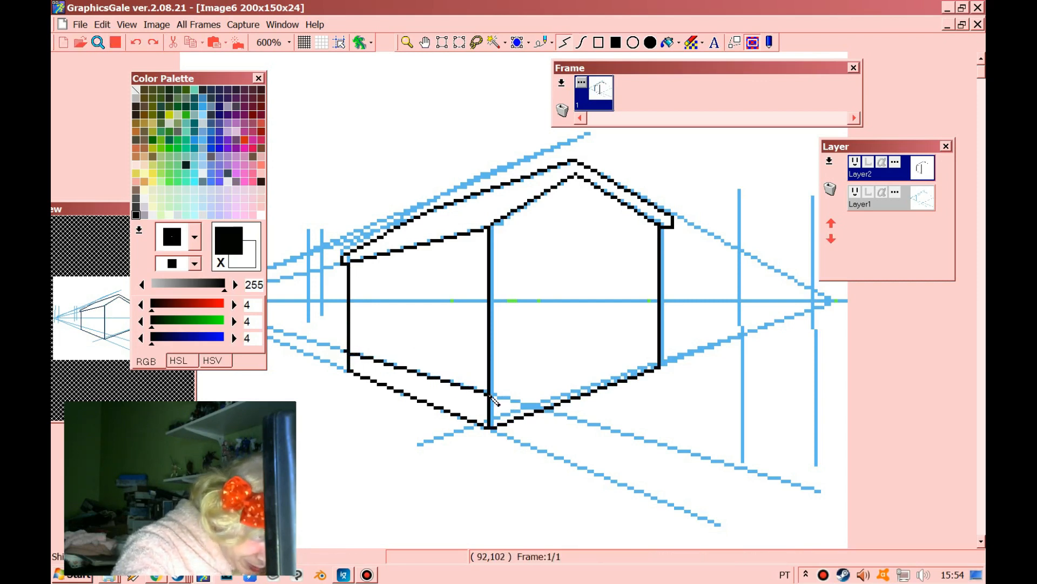
{"action": "left_click", "coordinate": [659, 349]}
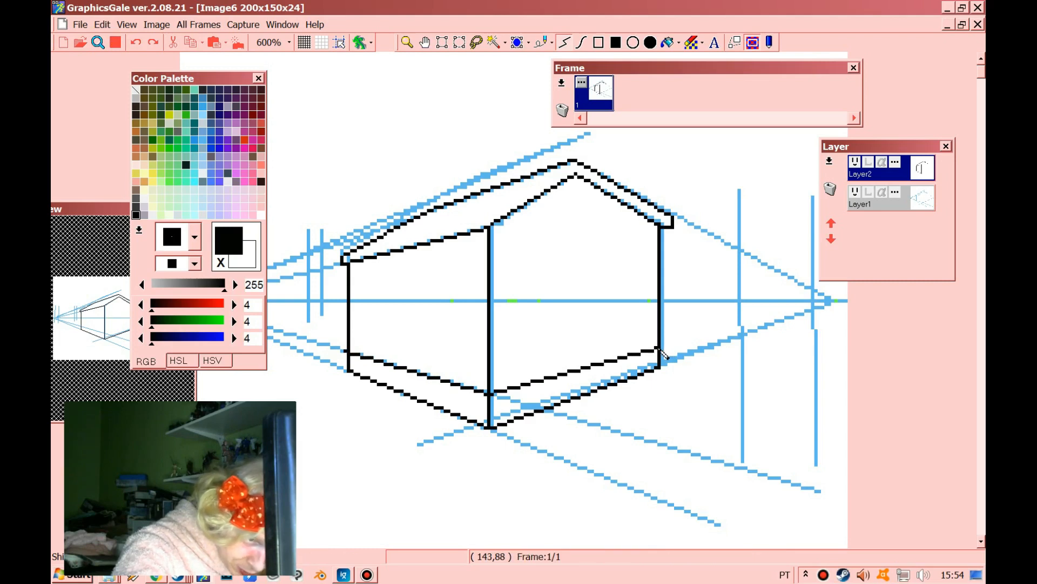
Draw a second black line just above the foundation edge, running around the near corner across both walls.
{"action": "left_click", "coordinate": [660, 342]}
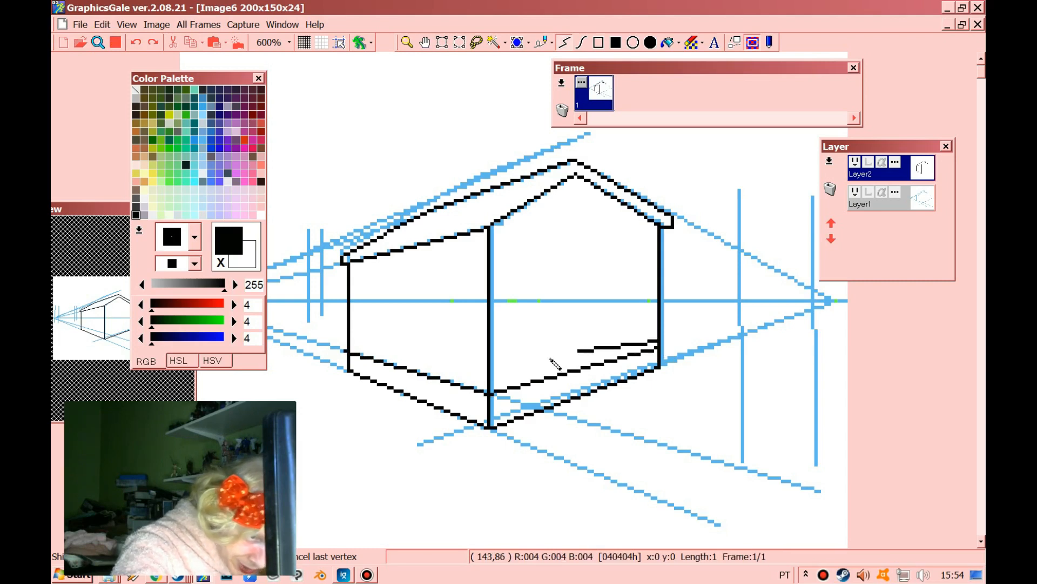
{"action": "left_click", "coordinate": [489, 382]}
{"action": "left_click", "coordinate": [352, 349]}
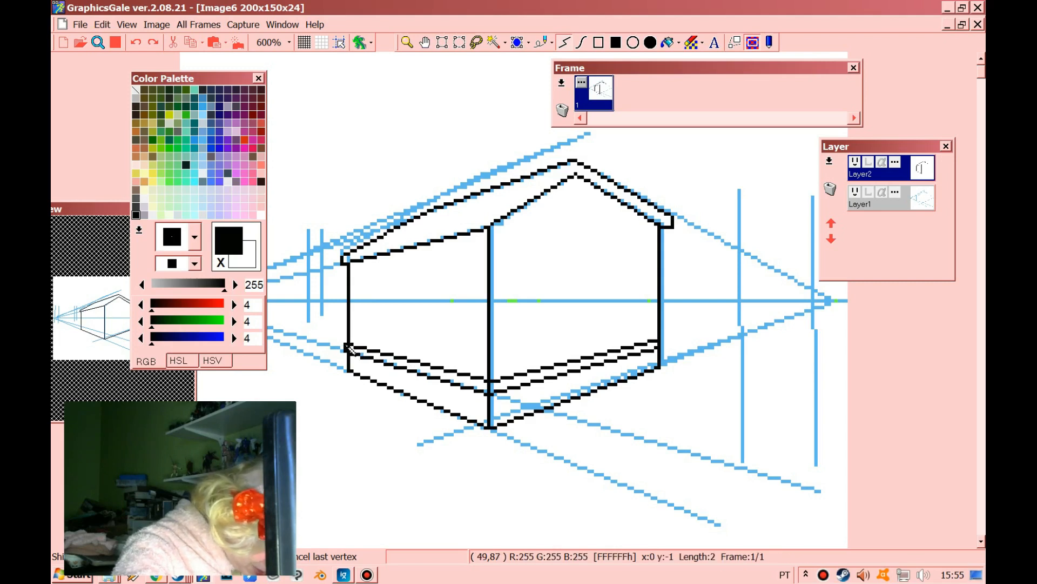
{"action": "double_click", "coordinate": [347, 348]}
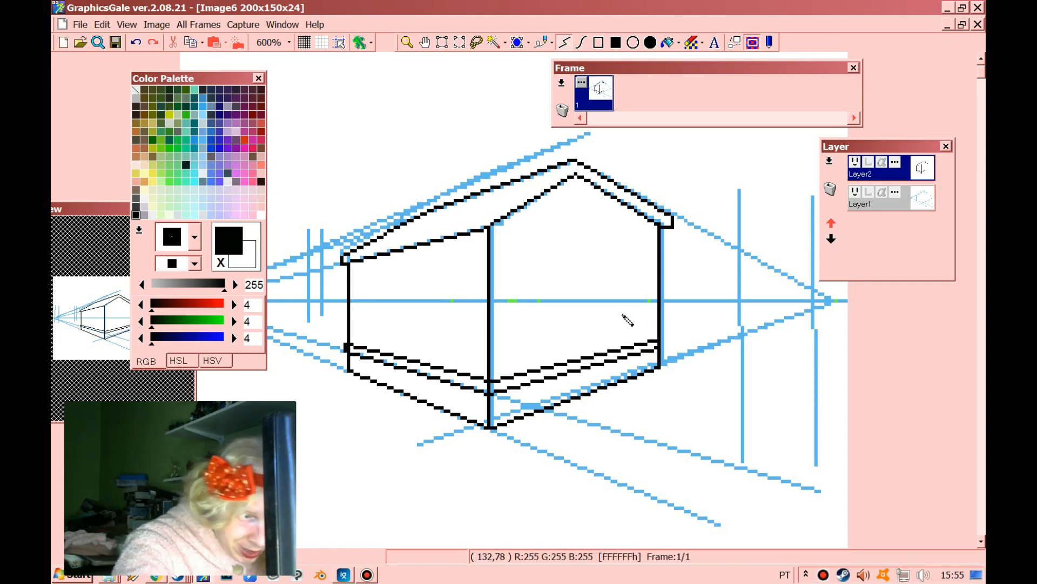
Draw the door on the gable wall in black, with its top edge aimed at the right vanishing point.
{"action": "left_click", "coordinate": [545, 367]}
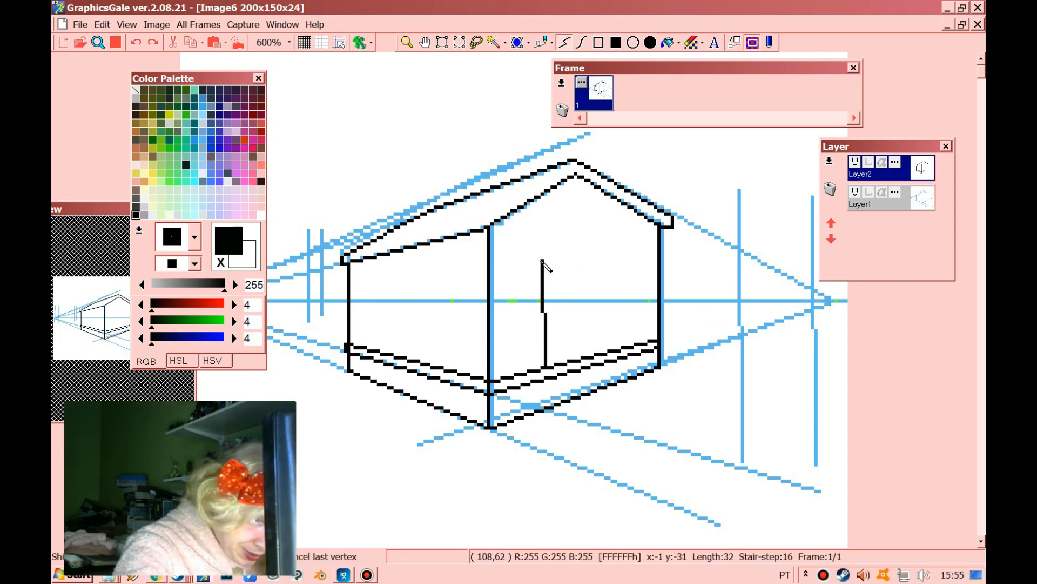
{"action": "left_click", "coordinate": [545, 259]}
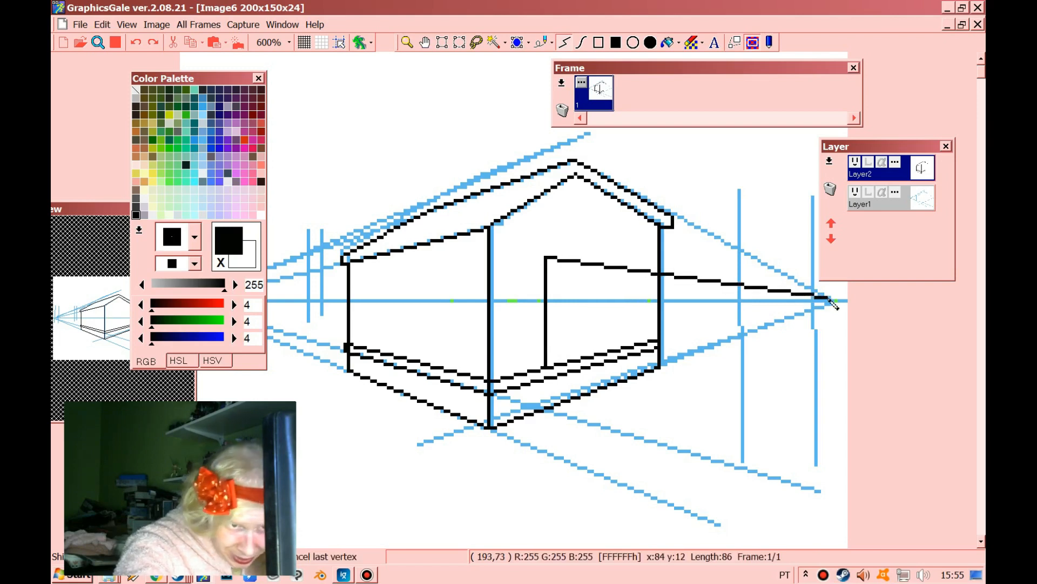
{"action": "left_click", "coordinate": [605, 264]}
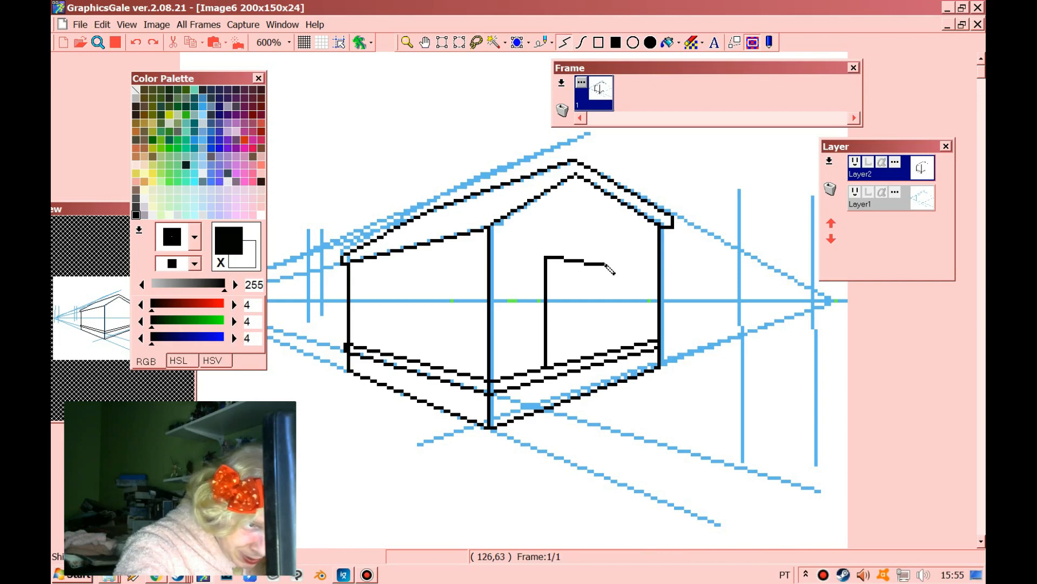
{"action": "double_click", "coordinate": [605, 352]}
Draw two black beam lines across the gable wall above the door, receding towards the right vanishing point.
{"action": "left_click", "coordinate": [493, 250]}
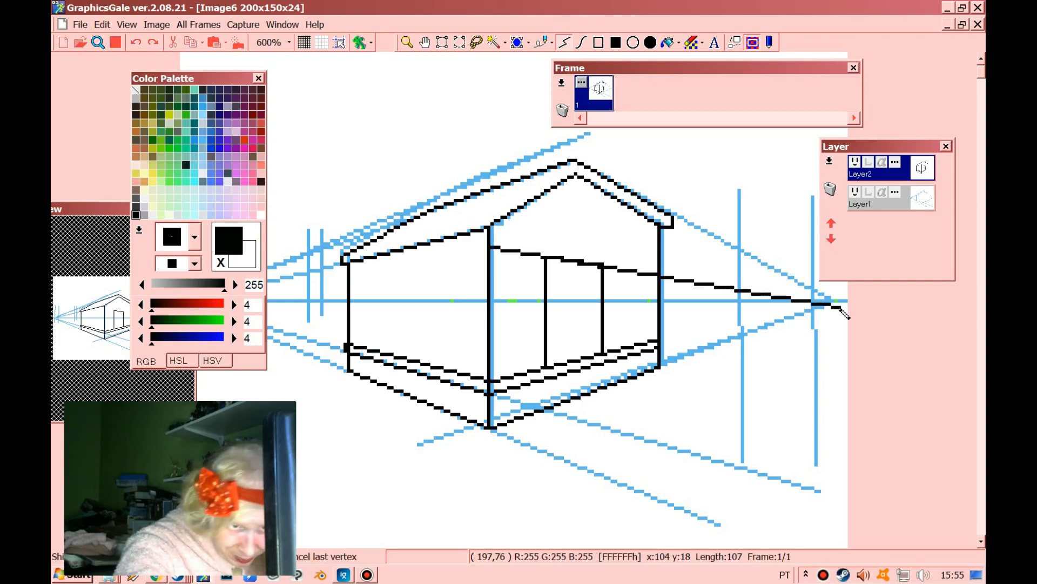
{"action": "double_click", "coordinate": [656, 270]}
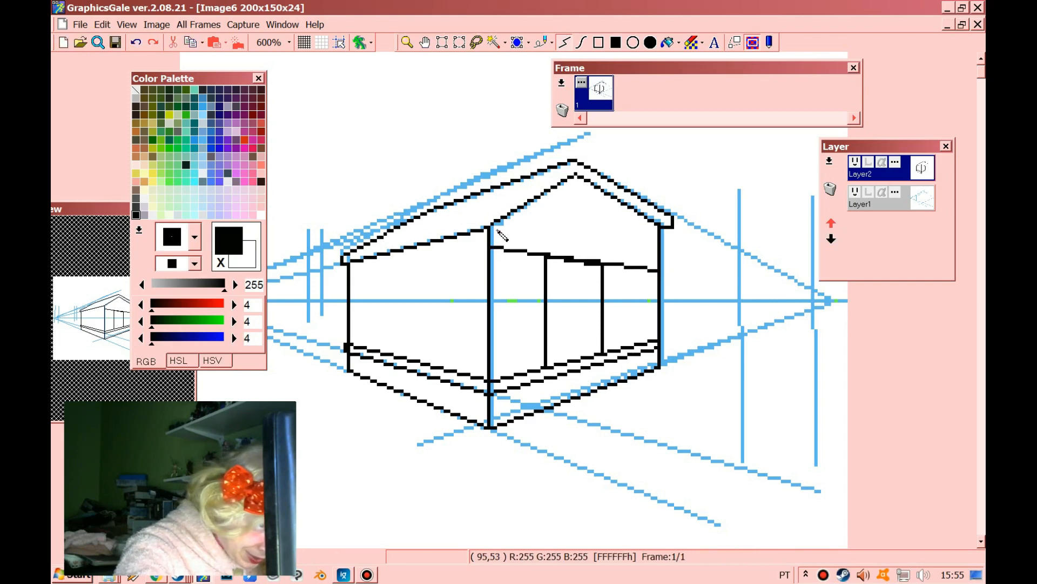
{"action": "left_click", "coordinate": [494, 230]}
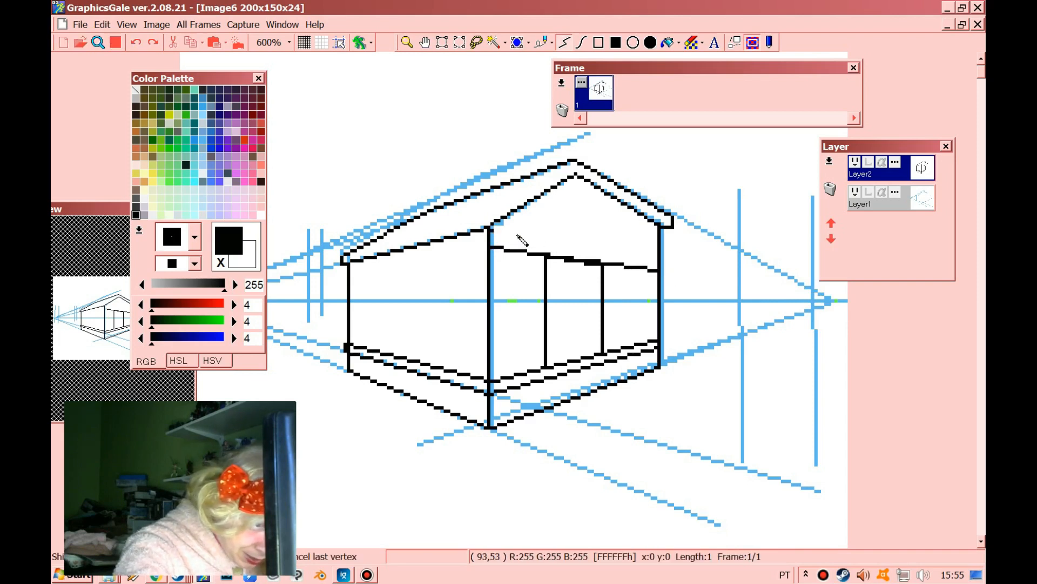
{"action": "double_click", "coordinate": [658, 261]}
Draw a vertical post line beside each end of the gable wall, from the beam down to the floor edge.
{"action": "left_click", "coordinate": [651, 271]}
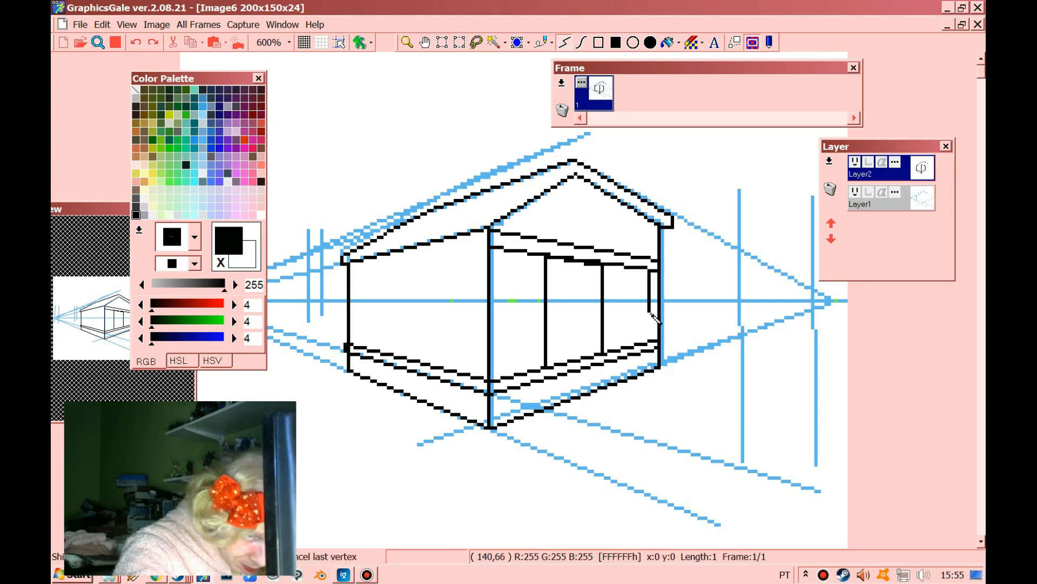
{"action": "double_click", "coordinate": [652, 340]}
{"action": "left_click", "coordinate": [502, 251]}
{"action": "double_click", "coordinate": [504, 376]}
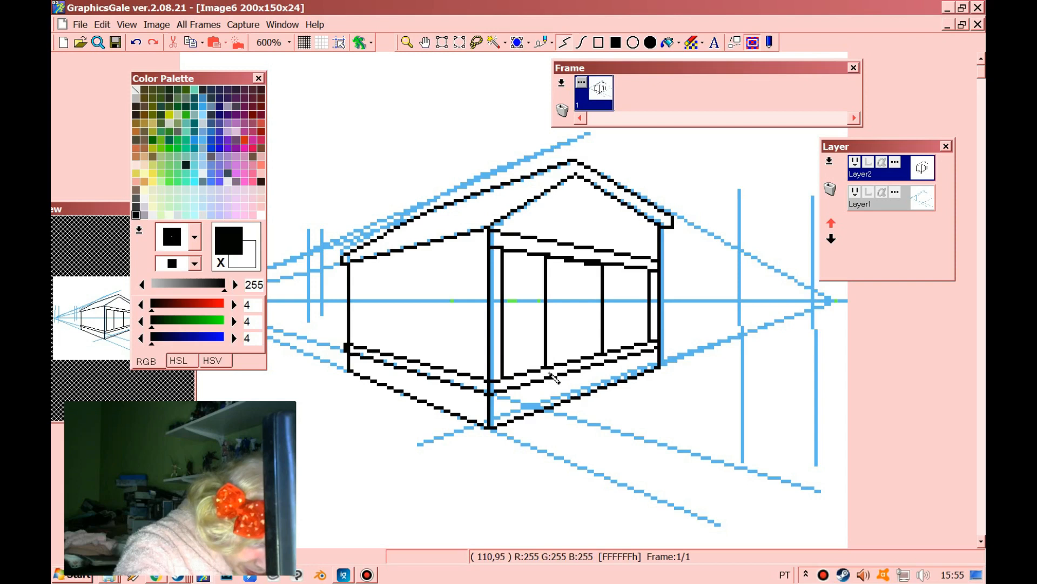
Draw the top entrance step in black below the door, with its tread, short risers and front edge.
{"action": "left_click", "coordinate": [551, 373]}
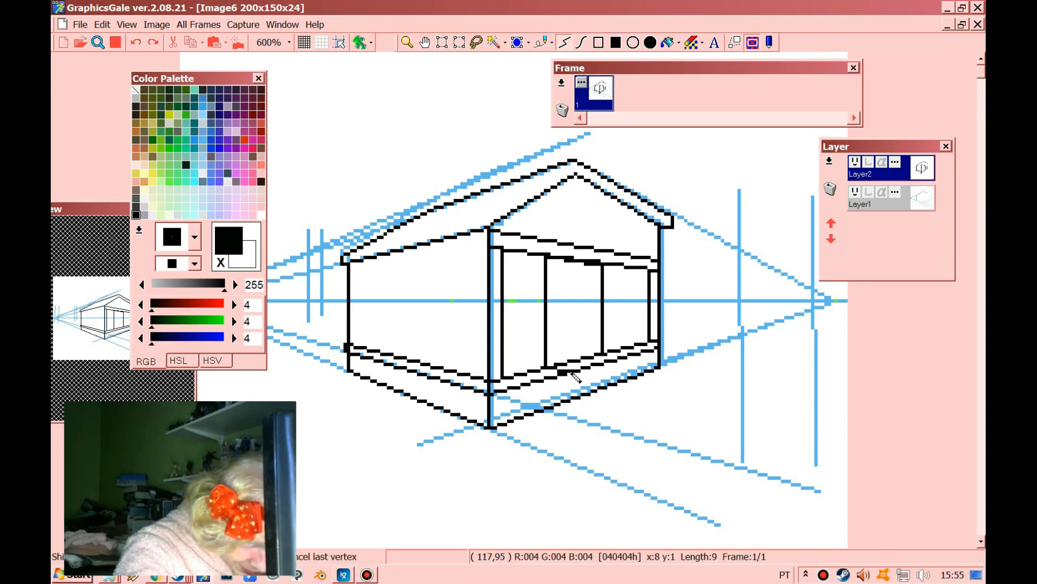
{"action": "double_click", "coordinate": [569, 372]}
{"action": "left_click", "coordinate": [569, 372]}
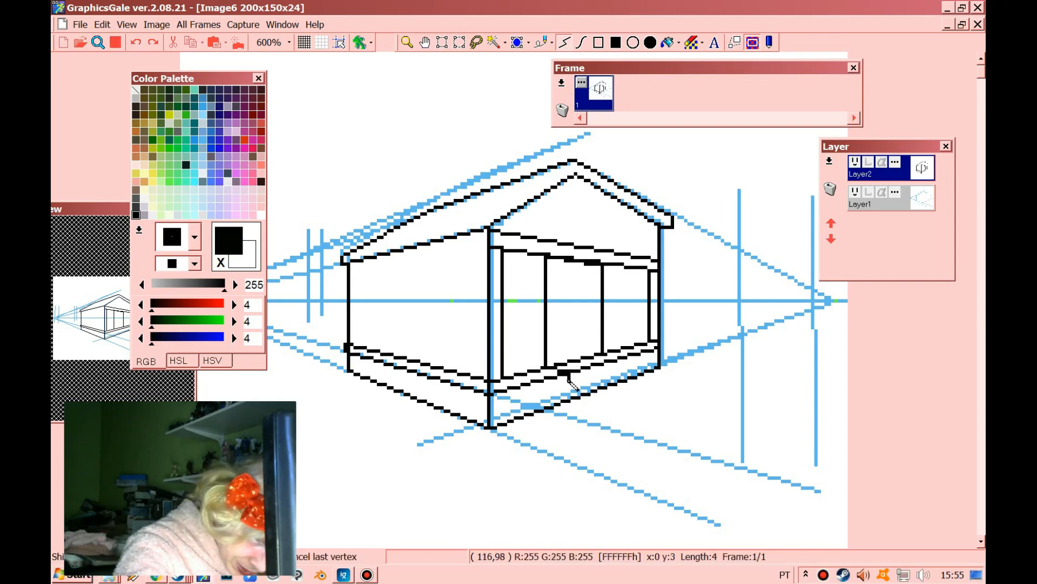
{"action": "left_click", "coordinate": [567, 381]}
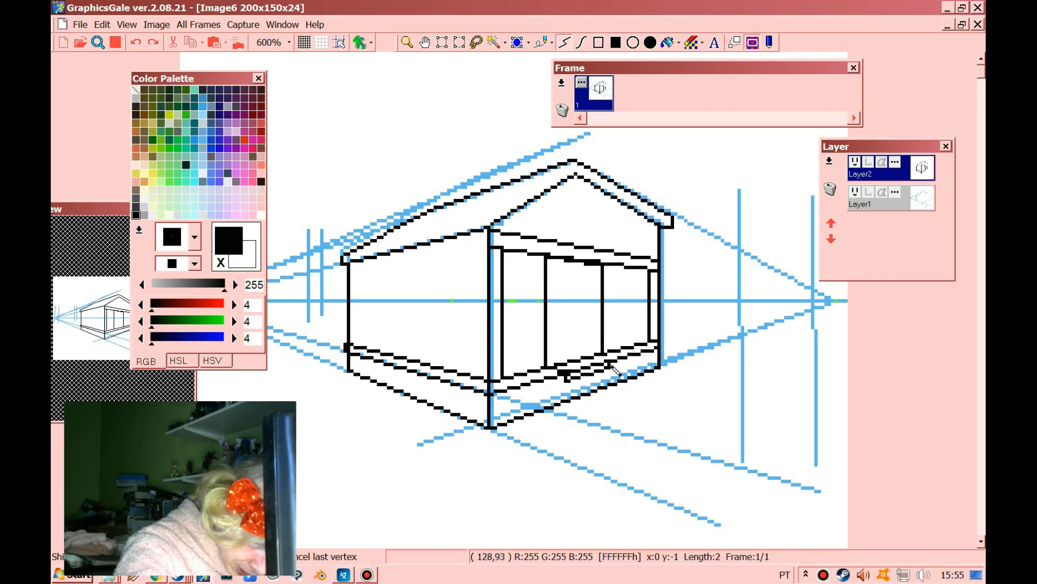
{"action": "double_click", "coordinate": [611, 367]}
{"action": "left_click", "coordinate": [566, 377]}
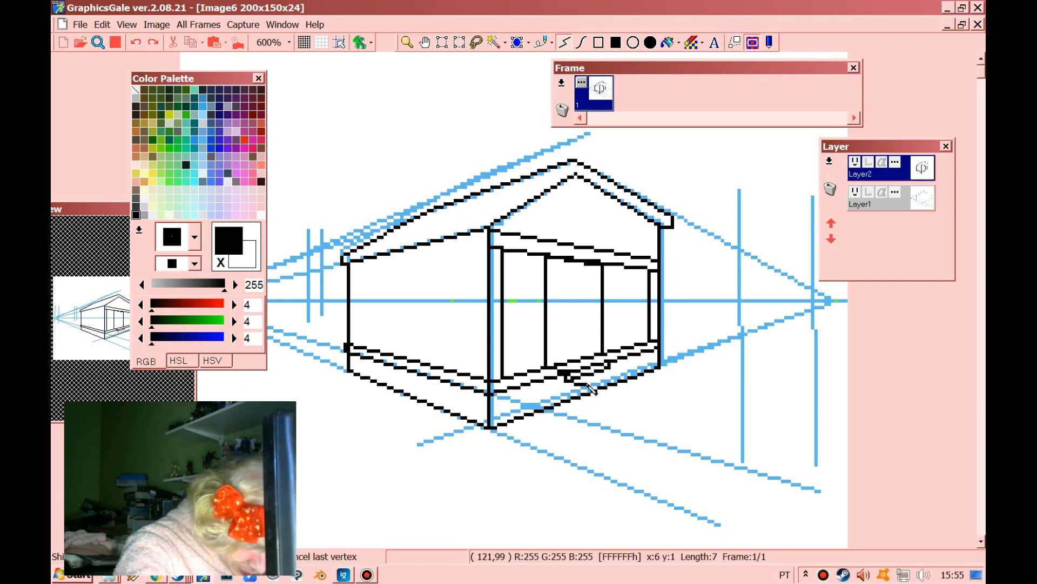
{"action": "left_click", "coordinate": [591, 385]}
{"action": "double_click", "coordinate": [610, 371]}
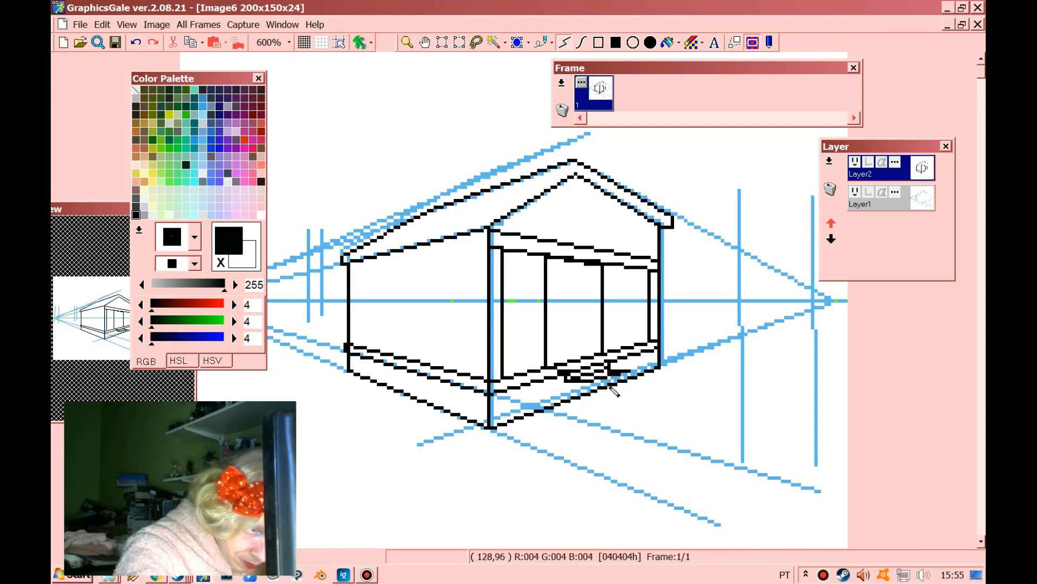
Add the middle entrance step in black below the first, with its tread and riser edges.
{"action": "left_click", "coordinate": [593, 384]}
{"action": "double_click", "coordinate": [626, 379]}
{"action": "left_click", "coordinate": [625, 379]}
{"action": "double_click", "coordinate": [627, 374]}
{"action": "left_click", "coordinate": [593, 395]}
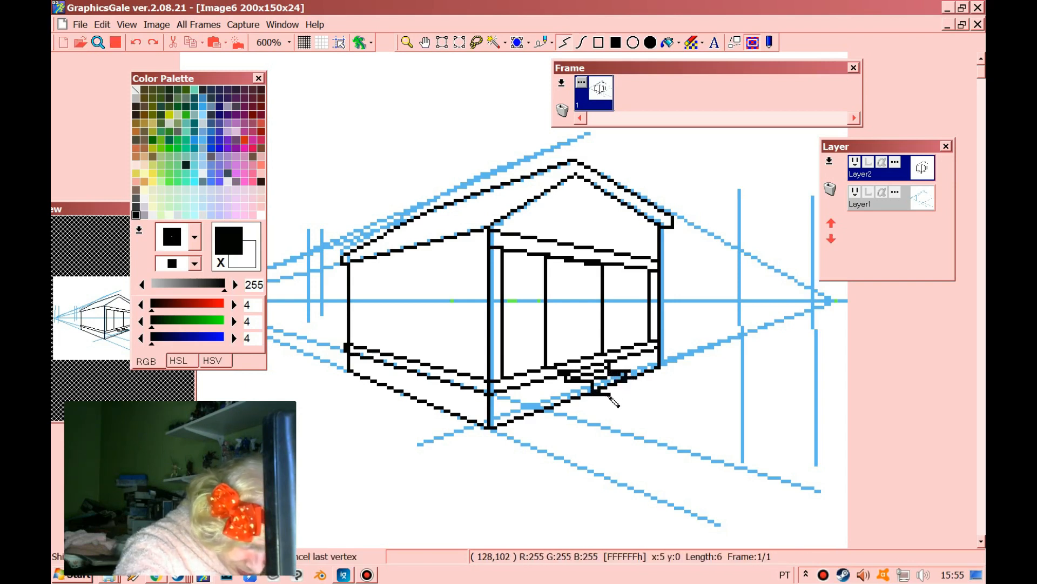
{"action": "double_click", "coordinate": [642, 382]}
{"action": "left_click", "coordinate": [642, 382]}
{"action": "double_click", "coordinate": [627, 381]}
Draw the lowest step's outer edges in black and close the staircase's near side up to the foundation.
{"action": "left_click", "coordinate": [643, 381]}
{"action": "left_click", "coordinate": [643, 397]}
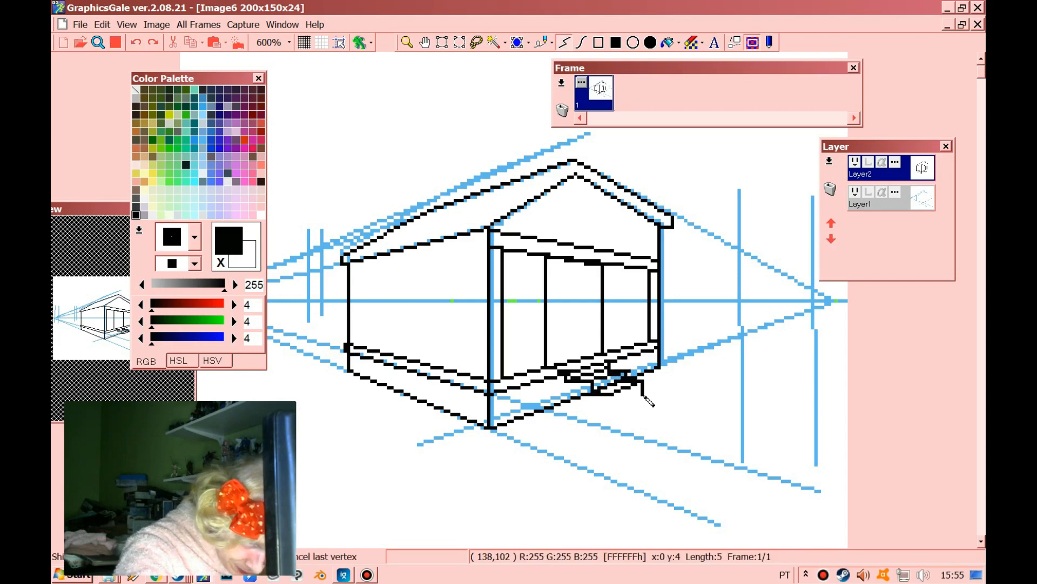
{"action": "left_click", "coordinate": [612, 414]}
{"action": "left_click", "coordinate": [565, 404]}
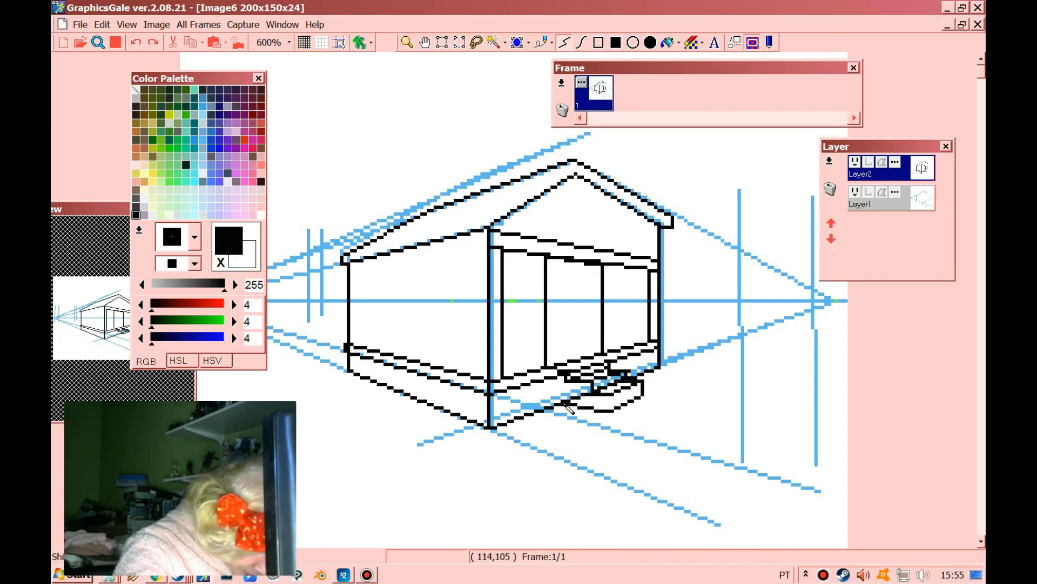
{"action": "double_click", "coordinate": [565, 375]}
Zoom in to 2000% on the entrance steps and thicken the staircase's near side in black with the line tool.
{"action": "left_click", "coordinate": [409, 44]}
{"action": "left_click", "coordinate": [614, 409]}
{"action": "left_click", "coordinate": [617, 410]}
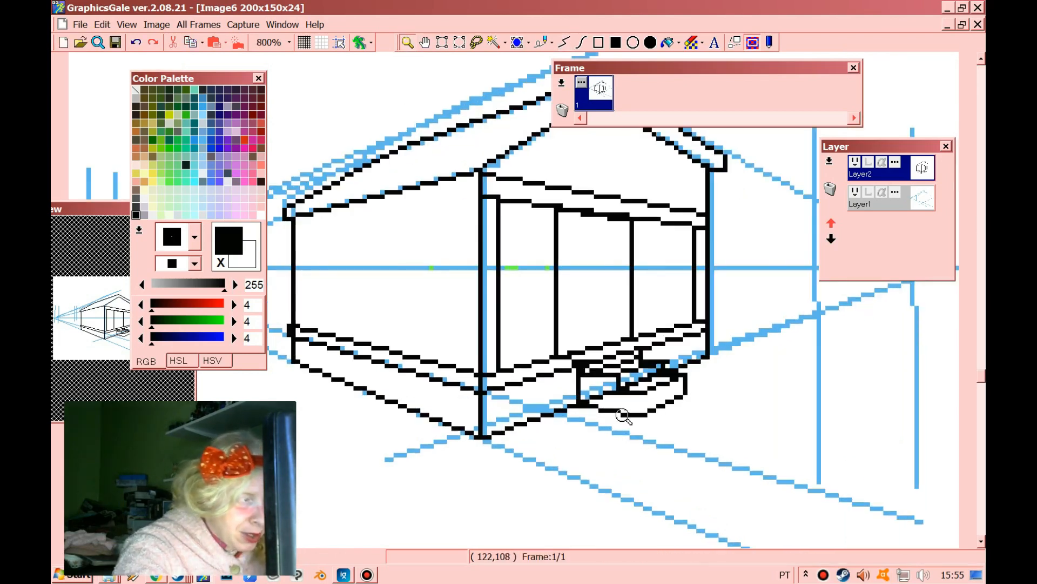
{"action": "left_click", "coordinate": [627, 404]}
{"action": "left_click", "coordinate": [661, 396]}
{"action": "left_click", "coordinate": [645, 373]}
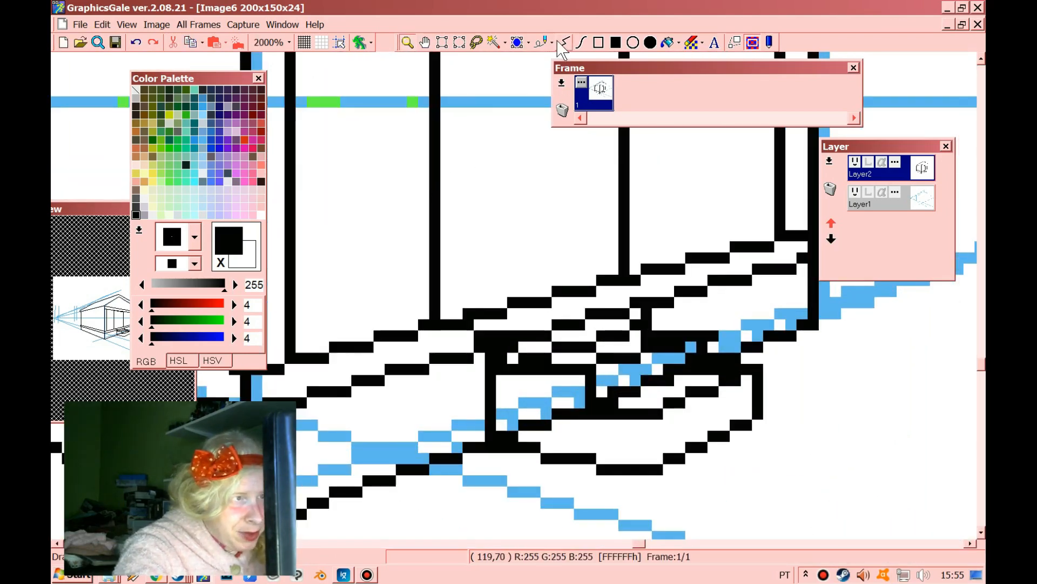
{"action": "left_click", "coordinate": [564, 42]}
{"action": "mouse_move", "coordinate": [481, 341]}
{"action": "left_mouse_down"}
{"action": "mouse_move", "coordinate": [473, 439]}
{"action": "mouse_move", "coordinate": [475, 334]}
{"action": "left_mouse_up"}
Erase the overlapping lines around the top step and redraw its missing outline pixels in black.
{"action": "right_click", "coordinate": [571, 362]}
{"action": "mouse_move", "coordinate": [556, 367]}
{"action": "left_mouse_down"}
{"action": "mouse_move", "coordinate": [678, 348]}
{"action": "mouse_move", "coordinate": [659, 337]}
{"action": "left_mouse_up"}
{"action": "right_click", "coordinate": [652, 326]}
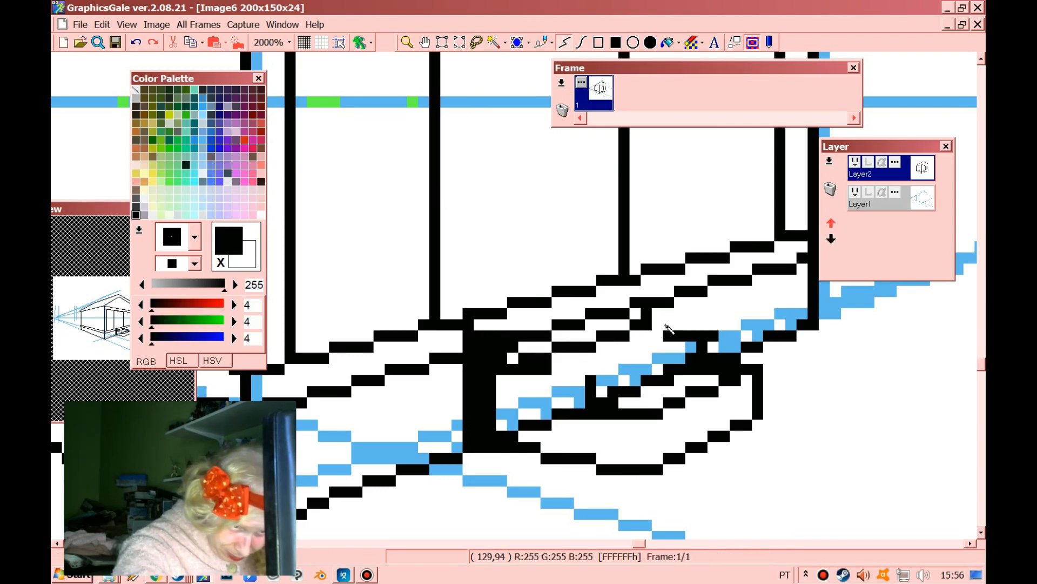
{"action": "left_click", "coordinate": [653, 328]}
{"action": "right_click", "coordinate": [703, 321]}
{"action": "left_click", "coordinate": [712, 333]}
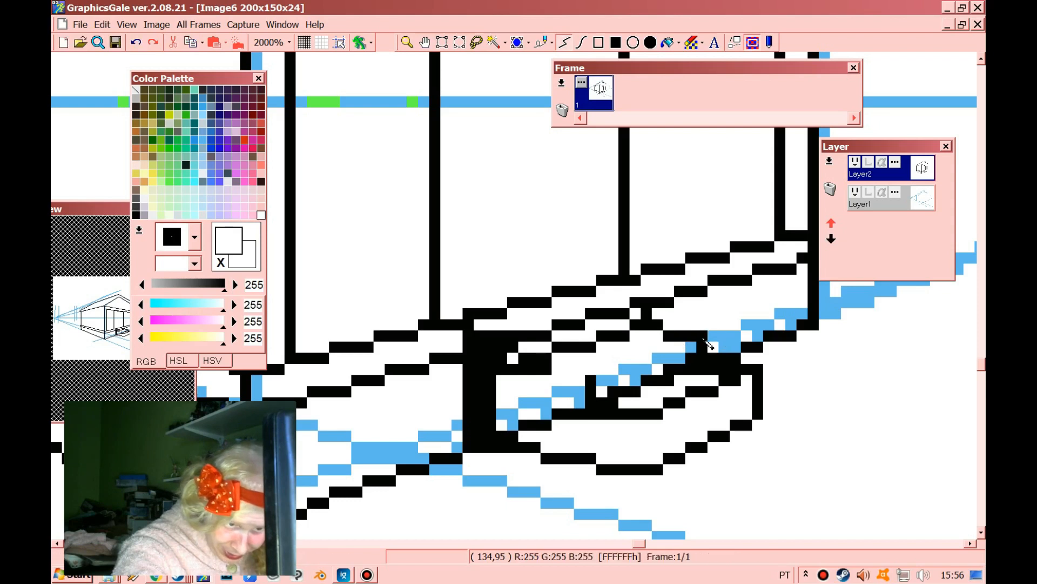
{"action": "right_click", "coordinate": [686, 336]}
{"action": "left_click_drag", "start_coordinate": [557, 378], "coordinate": [581, 380]}
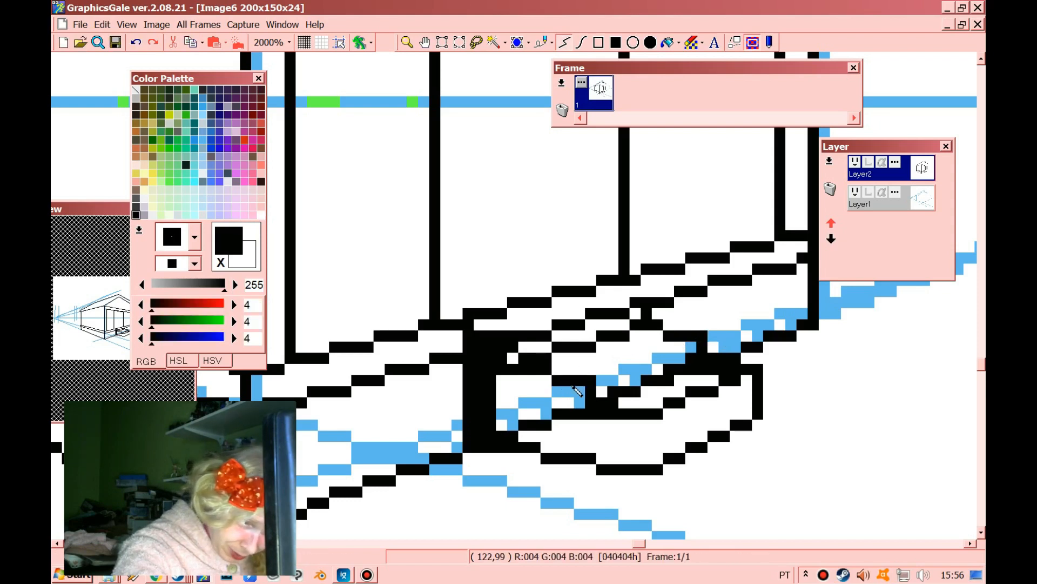
Erase the wall's base line where the steps cover it and draw the middle step's diagonal edge in black.
{"action": "right_click", "coordinate": [527, 386]}
{"action": "left_click_drag", "start_coordinate": [489, 439], "coordinate": [572, 414]}
{"action": "double_click", "coordinate": [580, 413]}
{"action": "right_click", "coordinate": [590, 383]}
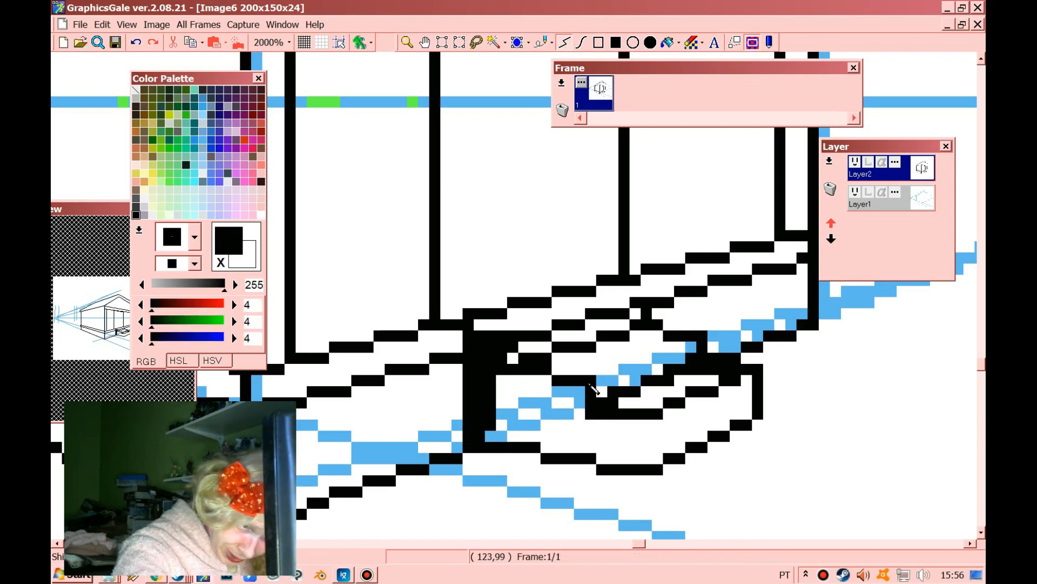
{"action": "left_click_drag", "start_coordinate": [601, 380], "coordinate": [689, 344]}
{"action": "double_click", "coordinate": [689, 345]}
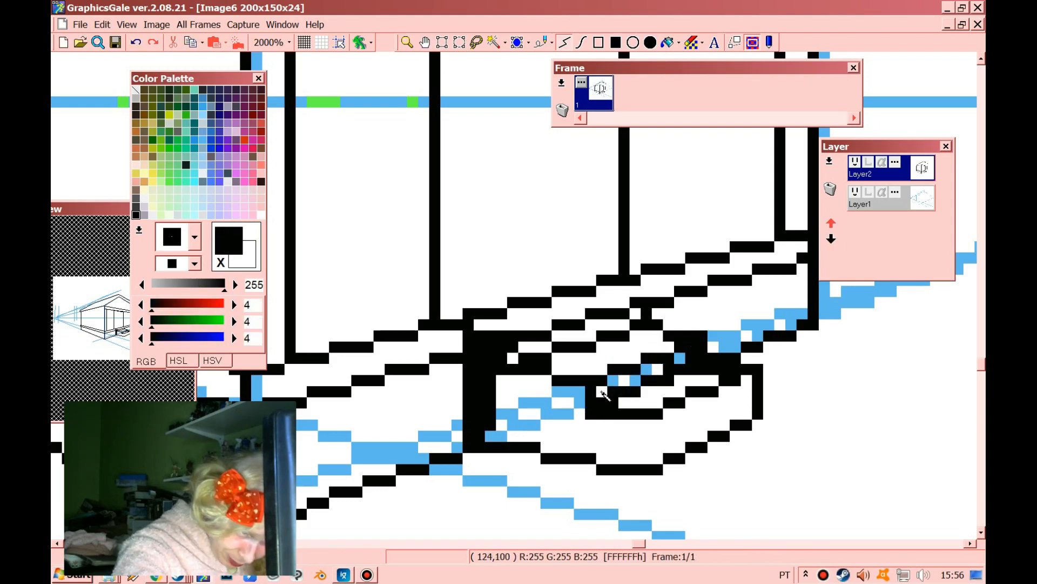
Erase the stray diagonal pixels across the middle step and restore its lower outline in black.
{"action": "right_click", "coordinate": [603, 393]}
{"action": "mouse_move", "coordinate": [603, 395]}
{"action": "left_mouse_down"}
{"action": "mouse_move", "coordinate": [693, 361]}
{"action": "mouse_move", "coordinate": [608, 394]}
{"action": "left_mouse_up"}
{"action": "double_click", "coordinate": [692, 361]}
{"action": "double_click", "coordinate": [608, 394]}
{"action": "mouse_move", "coordinate": [685, 358]}
{"action": "left_mouse_down"}
{"action": "mouse_move", "coordinate": [590, 413]}
{"action": "mouse_move", "coordinate": [612, 408]}
{"action": "left_mouse_up"}
{"action": "left_click", "coordinate": [689, 360]}
{"action": "double_click", "coordinate": [691, 349]}
{"action": "right_click", "coordinate": [701, 368]}
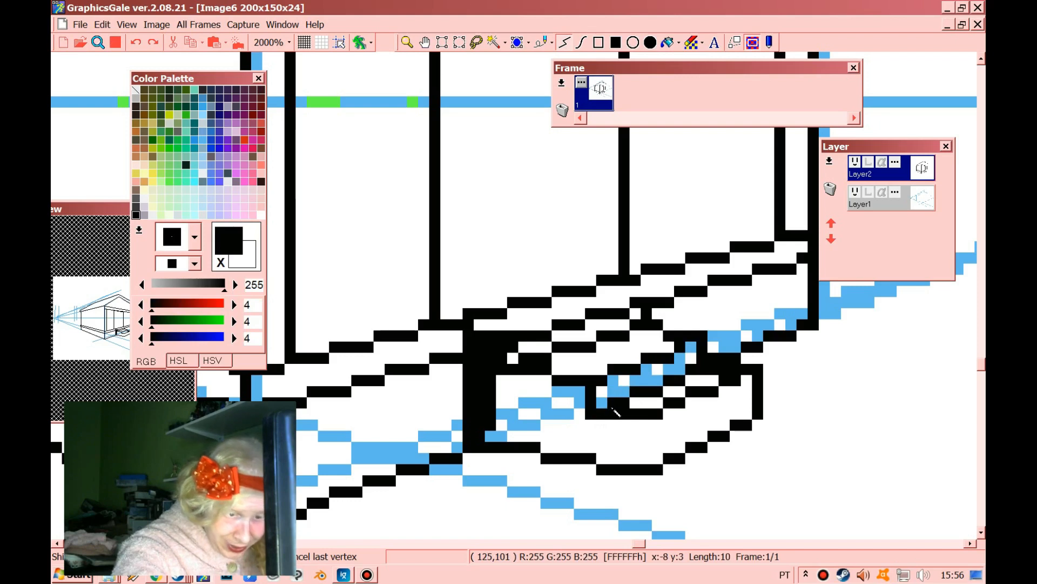
{"action": "double_click", "coordinate": [615, 412]}
Clean up the near end of the top step's front edge by erasing stray pixels and patching the line in black.
{"action": "right_click", "coordinate": [529, 349]}
{"action": "double_click", "coordinate": [524, 357]}
{"action": "double_click", "coordinate": [559, 349]}
{"action": "right_click", "coordinate": [546, 357]}
{"action": "left_click", "coordinate": [559, 359]}
{"action": "left_click", "coordinate": [559, 360]}
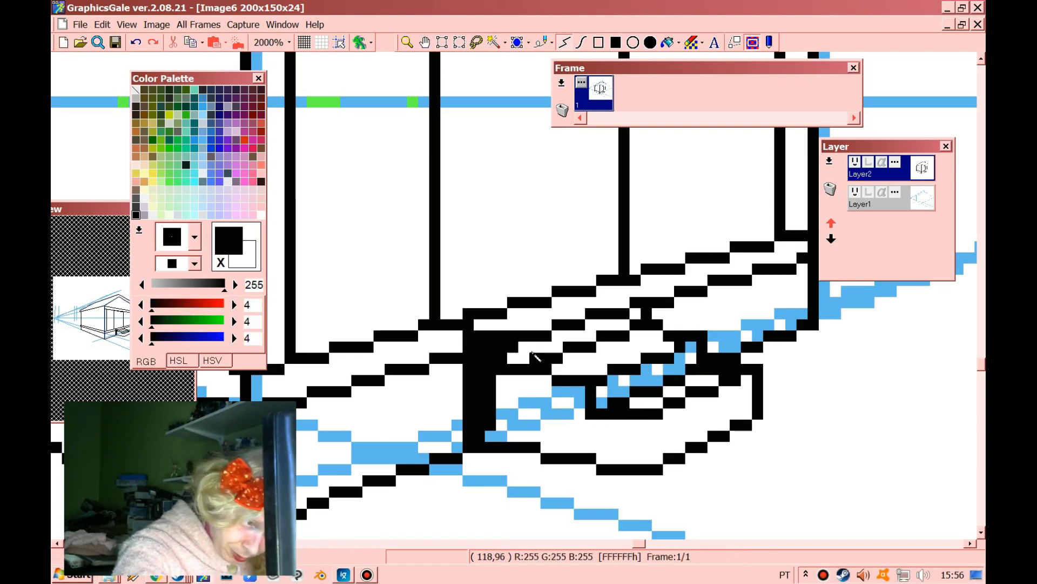
Erase the doubled line at the top step's back edge and redraw a clean edge in black up to the floor line.
{"action": "right_click", "coordinate": [531, 351]}
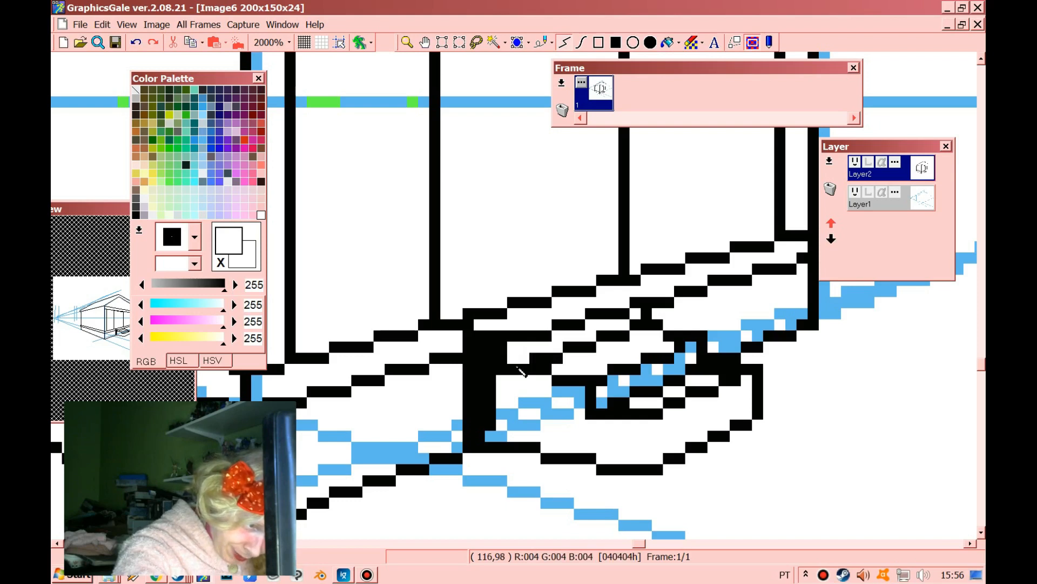
{"action": "left_click", "coordinate": [546, 338]}
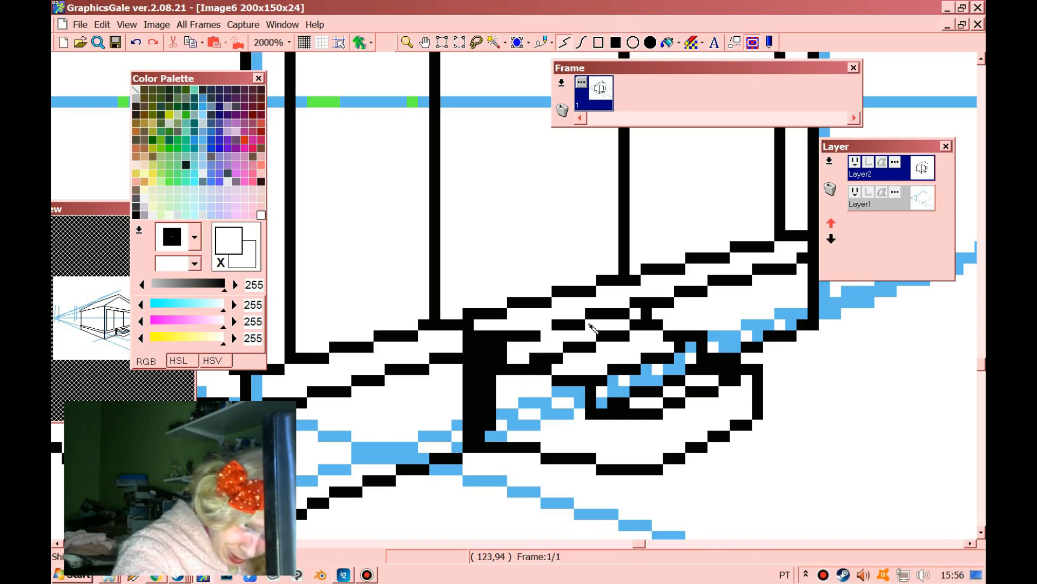
{"action": "left_click", "coordinate": [579, 324]}
{"action": "right_click", "coordinate": [617, 315]}
{"action": "left_click", "coordinate": [624, 303]}
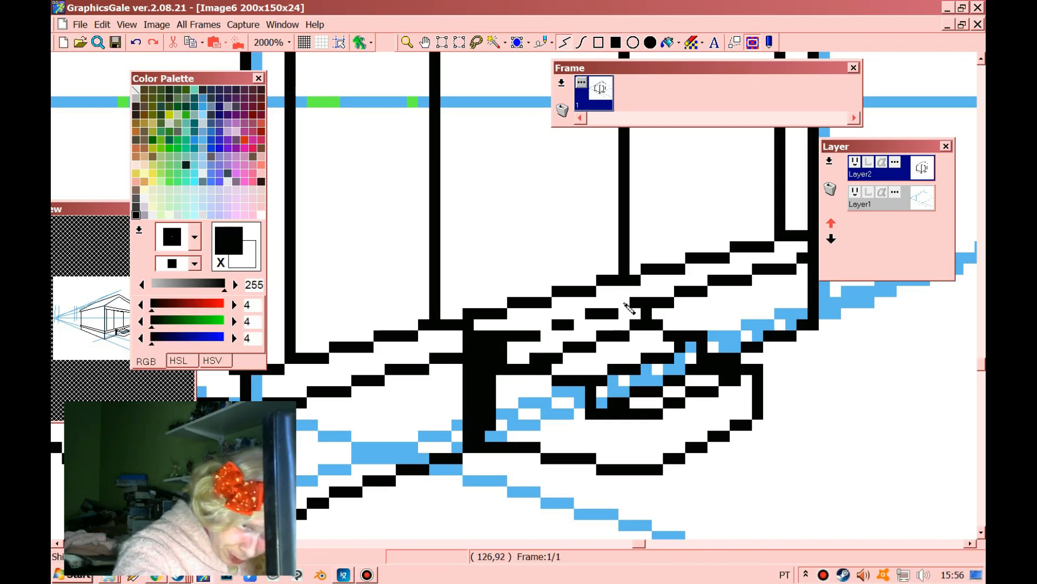
{"action": "left_click", "coordinate": [647, 292]}
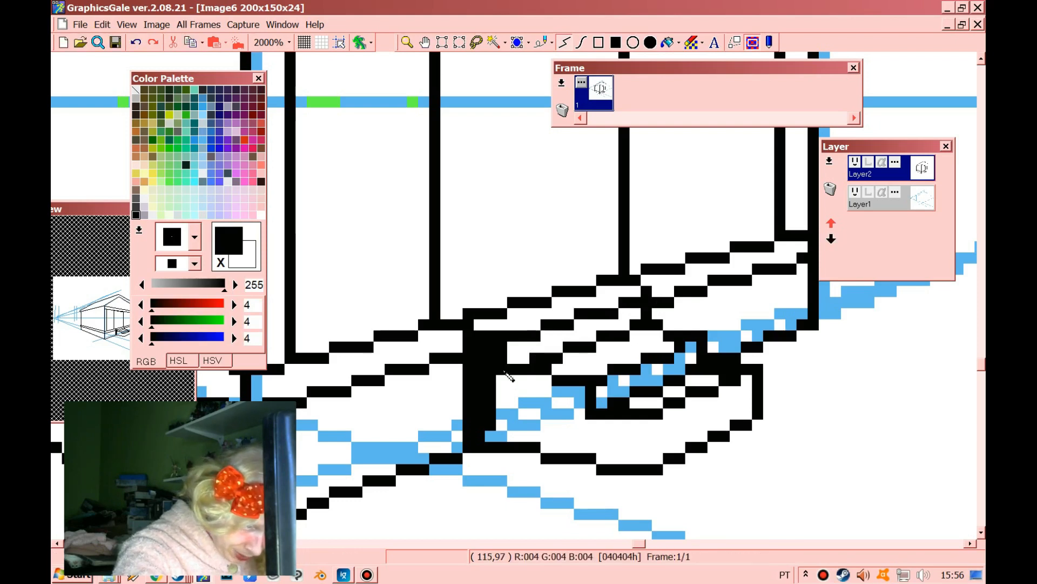
Erase the excess black along the staircase's near side to leave a thin outline, patching the gaps in black.
{"action": "right_click", "coordinate": [505, 380]}
{"action": "mouse_move", "coordinate": [492, 368]}
{"action": "left_mouse_down"}
{"action": "mouse_move", "coordinate": [501, 400]}
{"action": "mouse_move", "coordinate": [495, 342]}
{"action": "mouse_move", "coordinate": [481, 348]}
{"action": "mouse_move", "coordinate": [480, 425]}
{"action": "mouse_move", "coordinate": [469, 437]}
{"action": "left_mouse_up"}
{"action": "mouse_move", "coordinate": [480, 436]}
{"action": "left_mouse_down"}
{"action": "mouse_move", "coordinate": [489, 435]}
{"action": "mouse_move", "coordinate": [490, 381]}
{"action": "mouse_move", "coordinate": [469, 444]}
{"action": "left_mouse_up"}
{"action": "right_click", "coordinate": [471, 379]}
{"action": "left_click_drag", "start_coordinate": [495, 341], "coordinate": [493, 337]}
Zoom back out to 800% to view the whole house.
{"action": "left_click", "coordinate": [413, 43]}
{"action": "right_click", "coordinate": [412, 86]}
{"action": "right_click", "coordinate": [412, 103]}
{"action": "right_click", "coordinate": [415, 140]}
{"action": "right_click", "coordinate": [418, 163]}
{"action": "right_click", "coordinate": [422, 173]}
{"action": "right_click", "coordinate": [425, 180]}
{"action": "double_click", "coordinate": [353, 257]}
{"action": "left_click", "coordinate": [354, 257]}
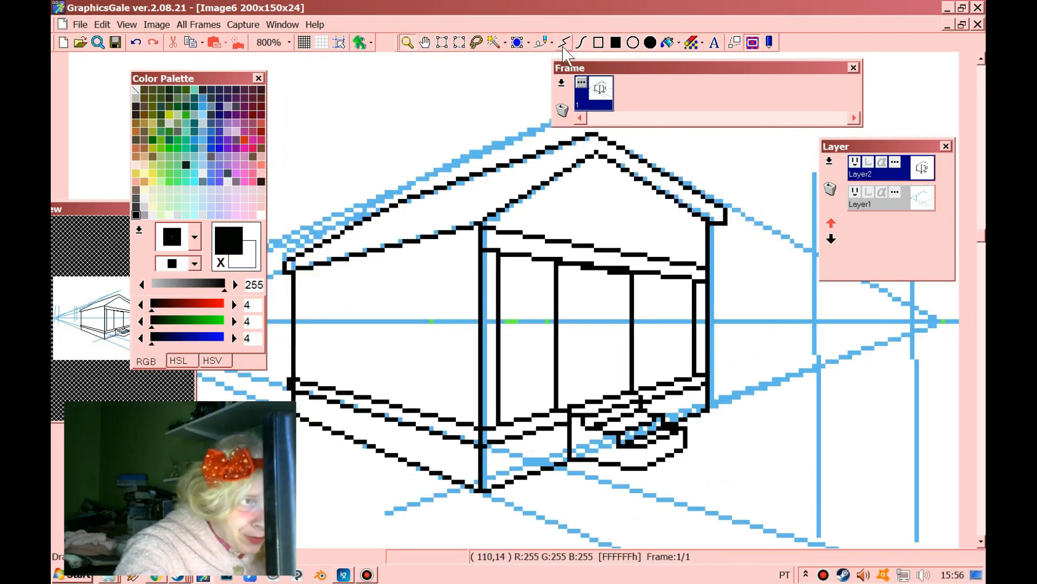
Draw black vertical lines beside the two uprights around the entrance, from the lintel to the floor, to form posts.
{"action": "left_click_drag", "start_coordinate": [633, 282], "coordinate": [633, 396]}
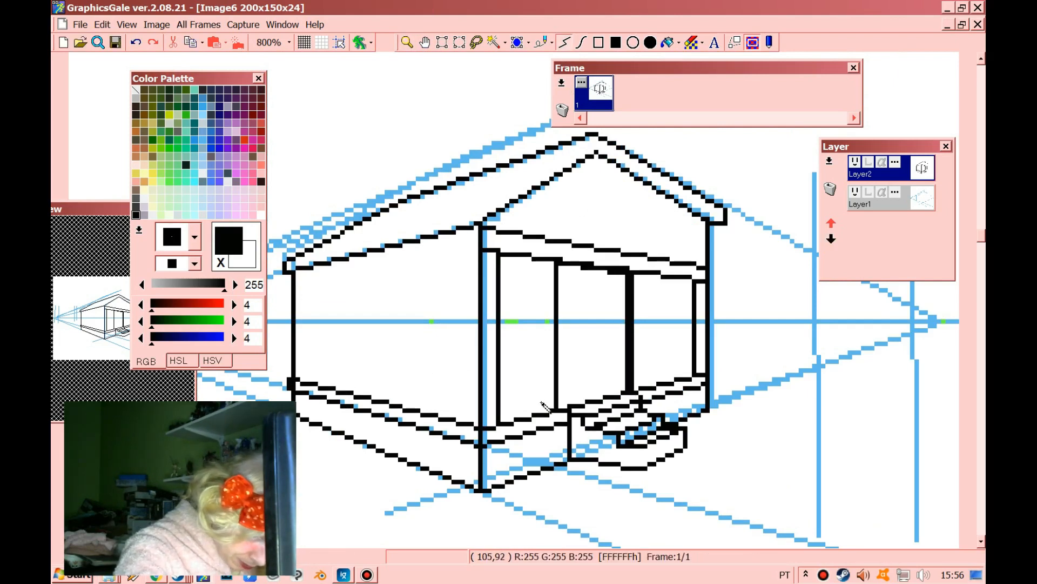
{"action": "left_click_drag", "start_coordinate": [570, 407], "coordinate": [571, 266]}
{"action": "left_click_drag", "start_coordinate": [644, 390], "coordinate": [646, 274]}
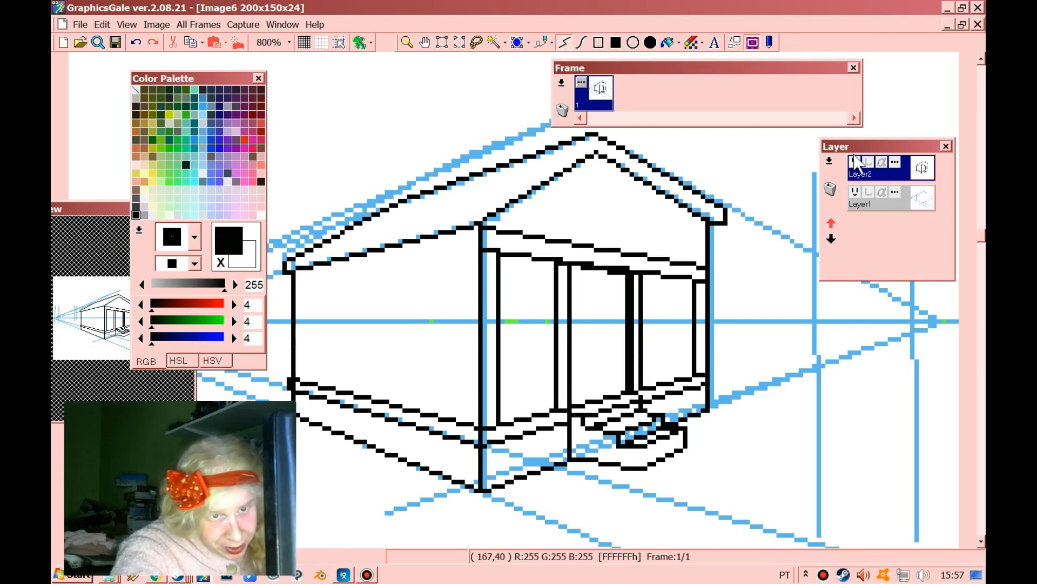
Try to draw a steeper black roof slope on Layer1 from the gable's inner peak to the far wall's beam corner.
{"action": "left_click_drag", "start_coordinate": [870, 141], "coordinate": [352, 340]}
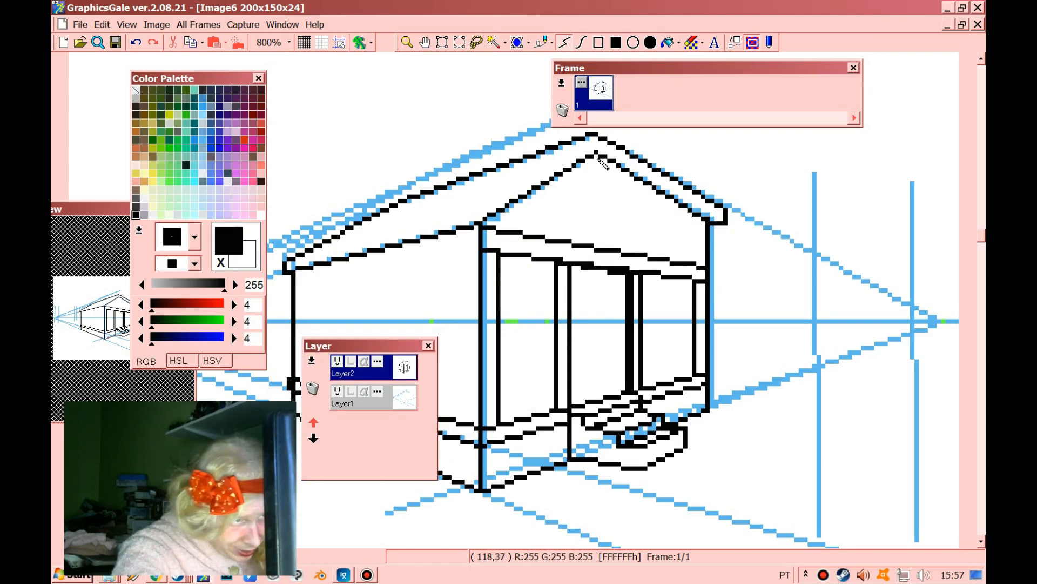
{"action": "left_click", "coordinate": [411, 402]}
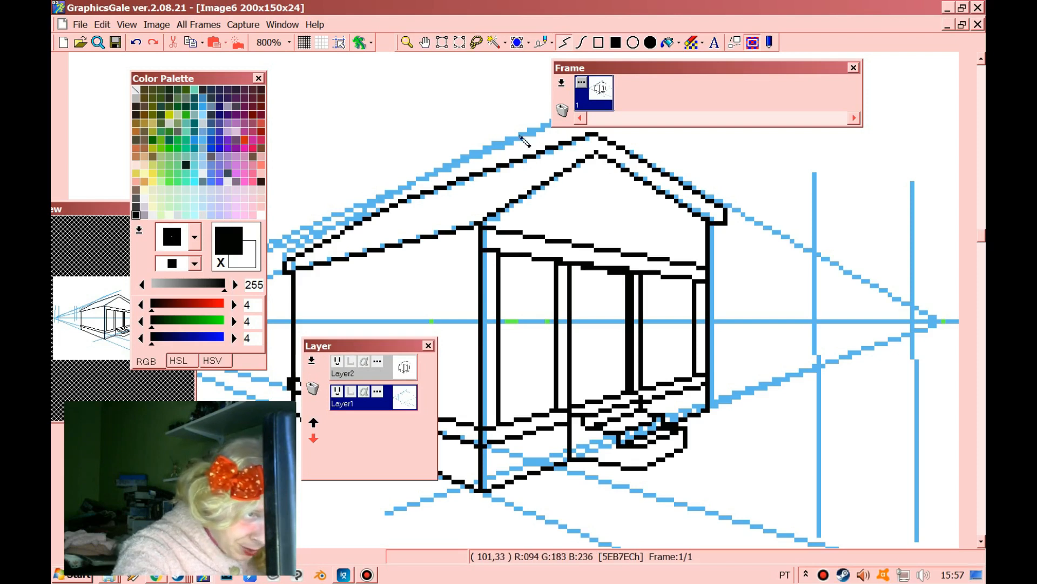
{"action": "right_click", "coordinate": [605, 165]}
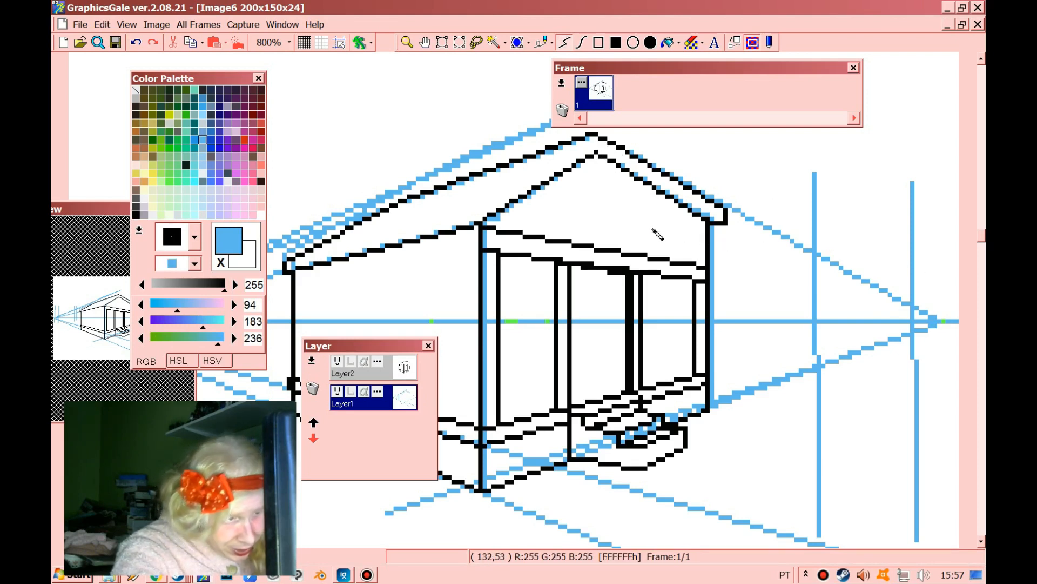
{"action": "right_click", "coordinate": [705, 222]}
{"action": "left_click_drag", "start_coordinate": [611, 161], "coordinate": [721, 270]}
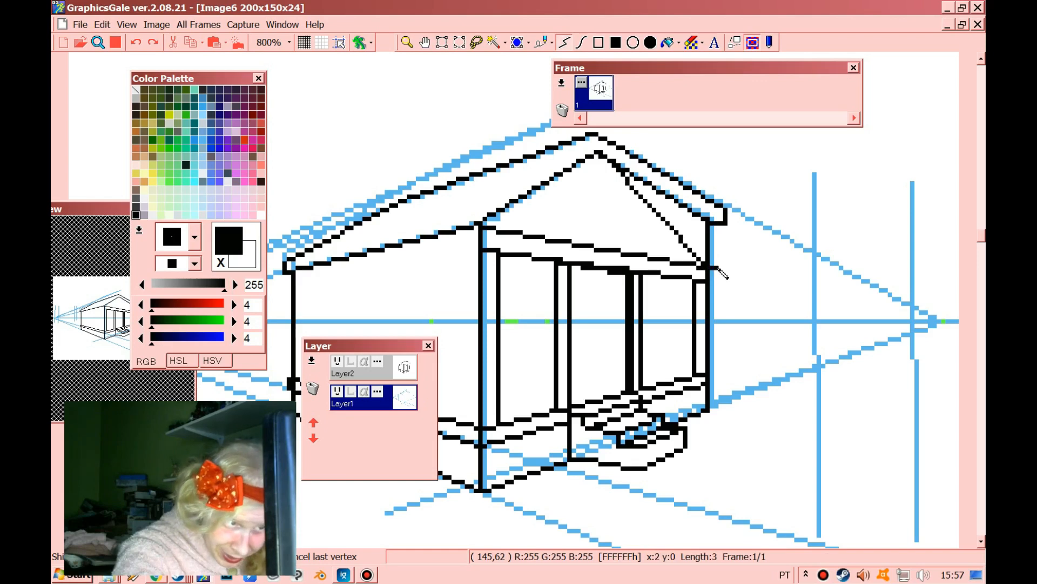
{"action": "right_click", "coordinate": [724, 273]}
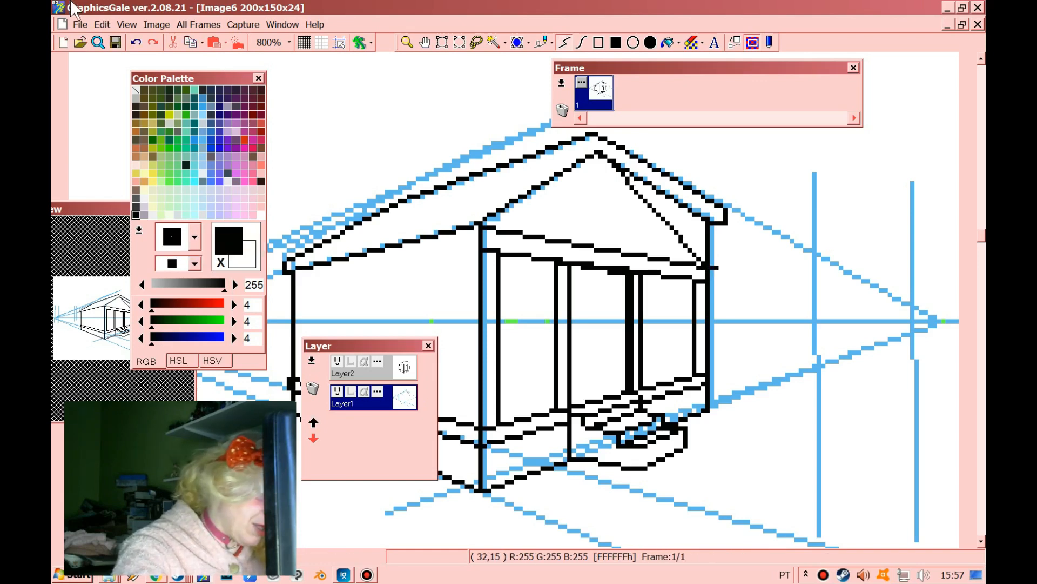
Draw a steeper double roof slope in black on Layer2, from the gable's peak down to the beam's far corner with a short overhang.
{"action": "left_click", "coordinate": [405, 367]}
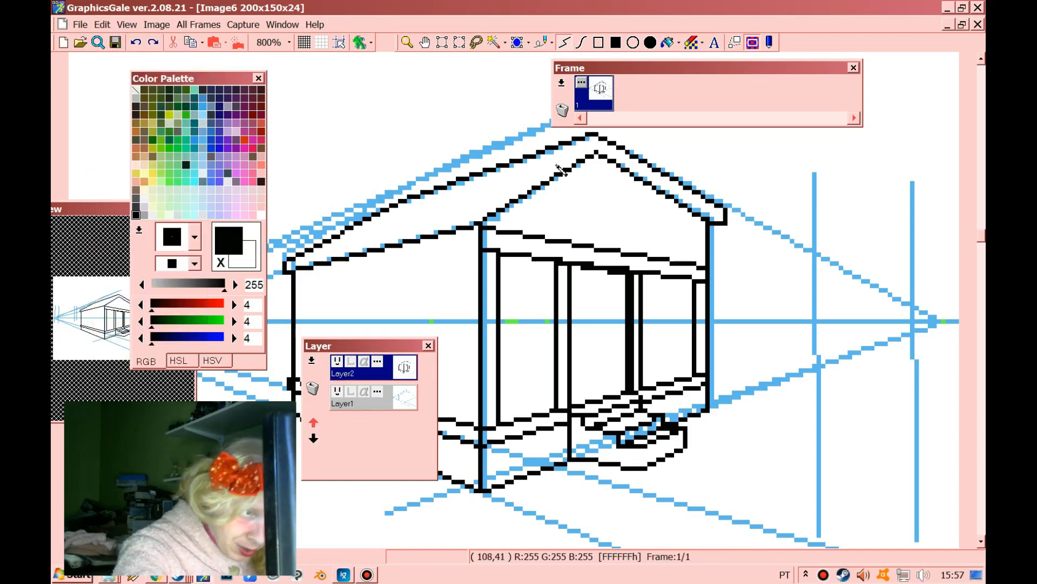
{"action": "left_click_drag", "start_coordinate": [598, 157], "coordinate": [673, 215]}
{"action": "left_click_drag", "start_coordinate": [703, 248], "coordinate": [710, 269]}
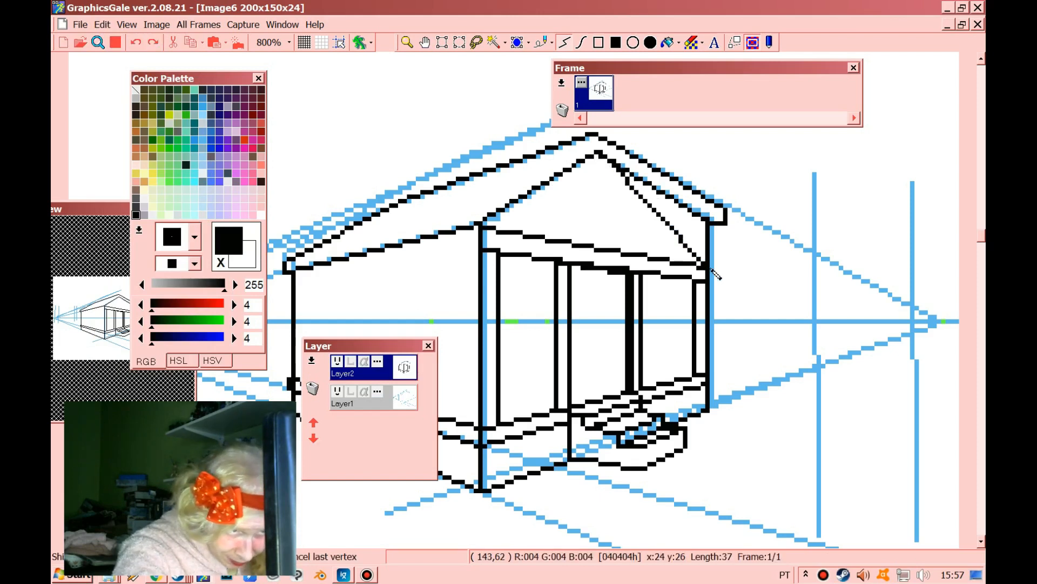
{"action": "left_click", "coordinate": [714, 269]}
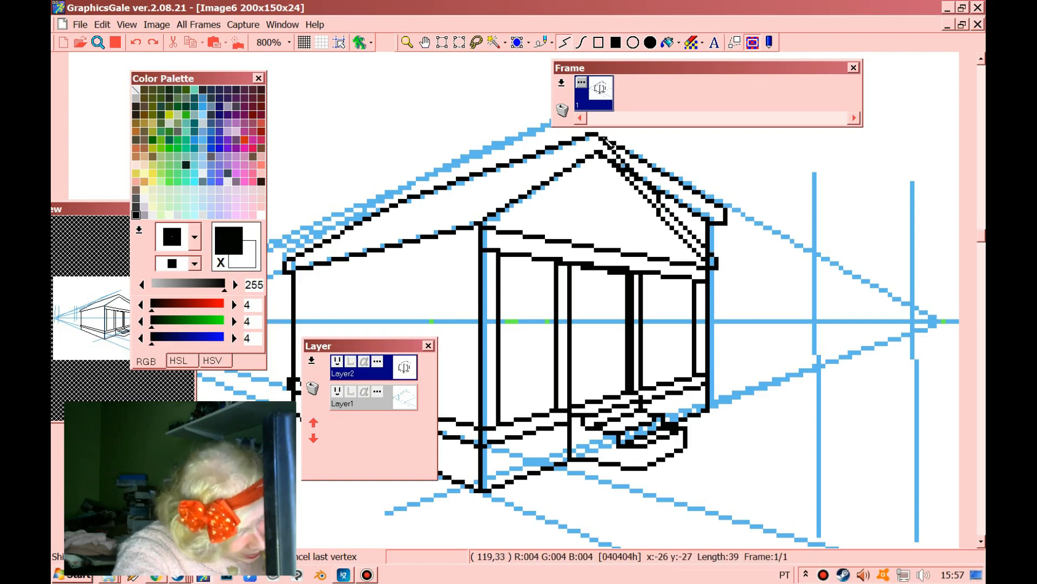
{"action": "double_click", "coordinate": [609, 167]}
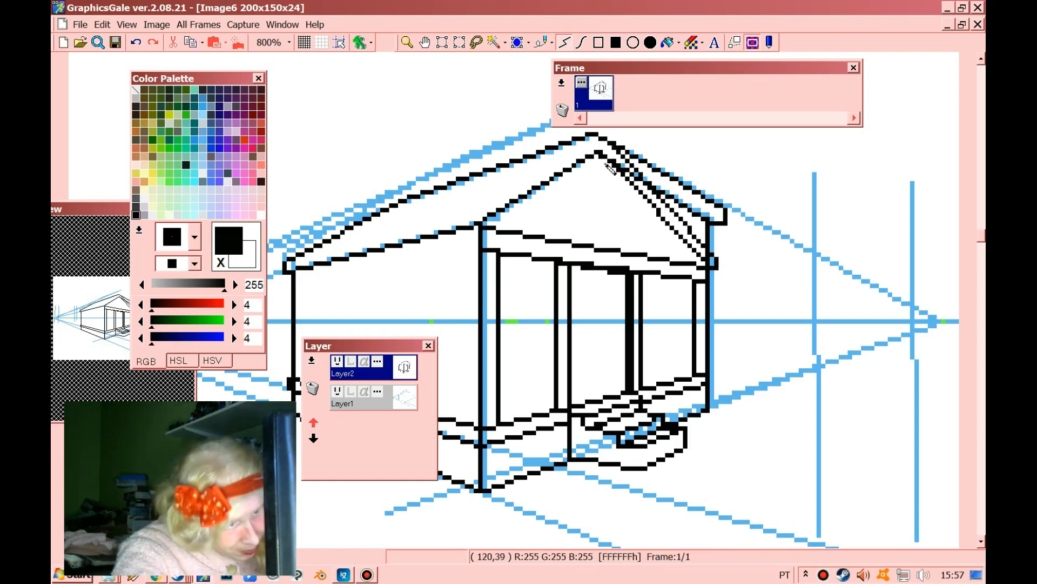
Erase in white the upper part of the old inner roof slope beside the new steeper one.
{"action": "right_click", "coordinate": [605, 150]}
{"action": "left_click", "coordinate": [605, 150]}
{"action": "left_click", "coordinate": [628, 177]}
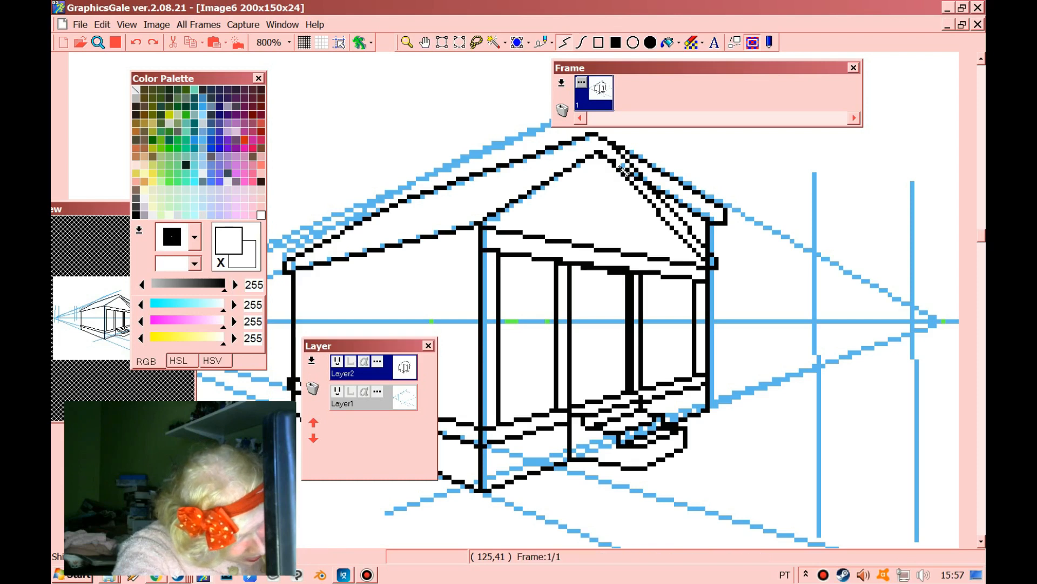
{"action": "double_click", "coordinate": [643, 184]}
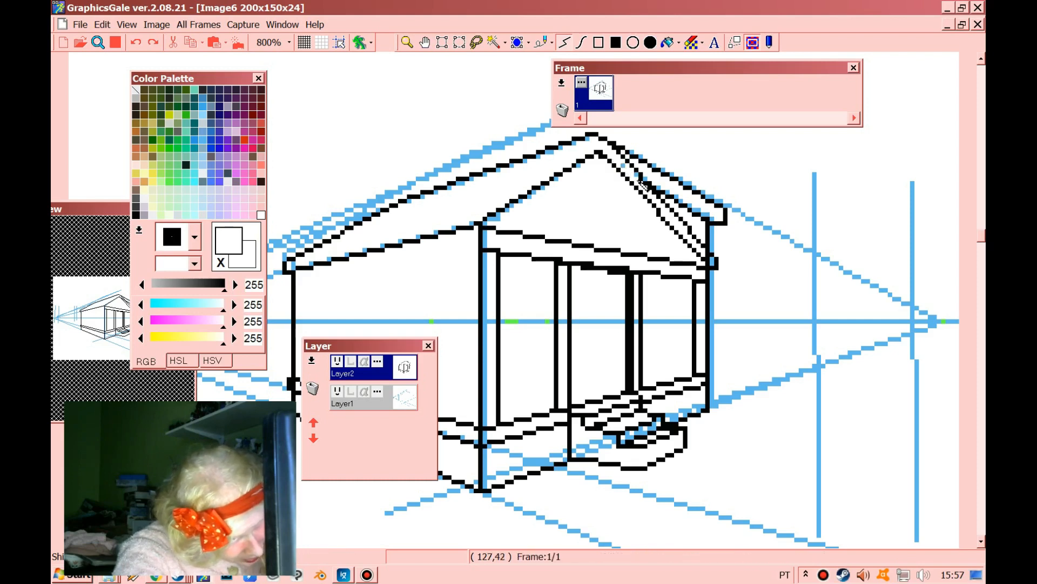
{"action": "left_click", "coordinate": [616, 162]}
{"action": "double_click", "coordinate": [658, 181]}
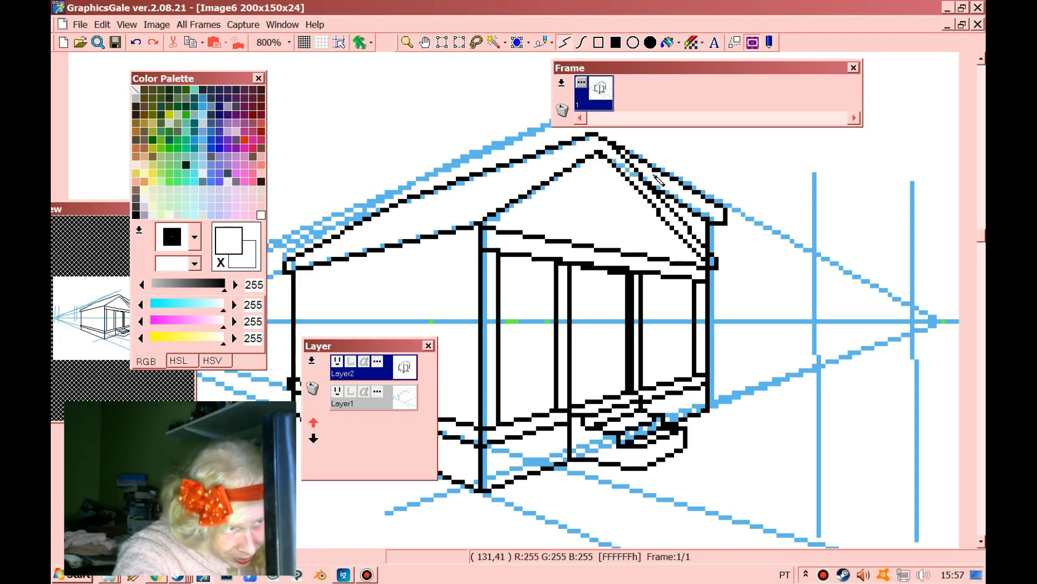
{"action": "left_click", "coordinate": [654, 185]}
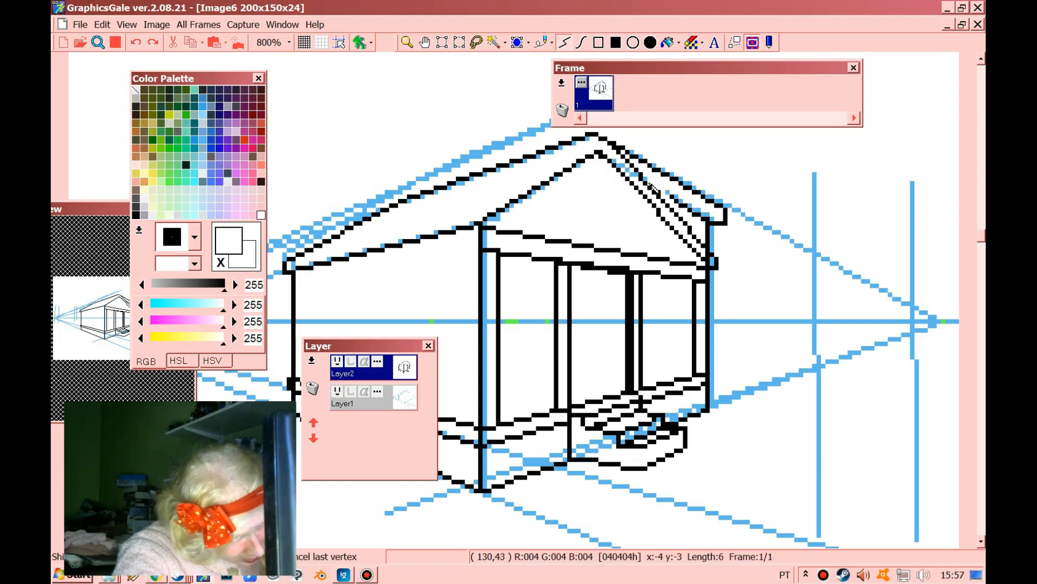
Erase the rest of the old inner roof slope and the far wall edge above the new eave.
{"action": "left_click", "coordinate": [711, 224]}
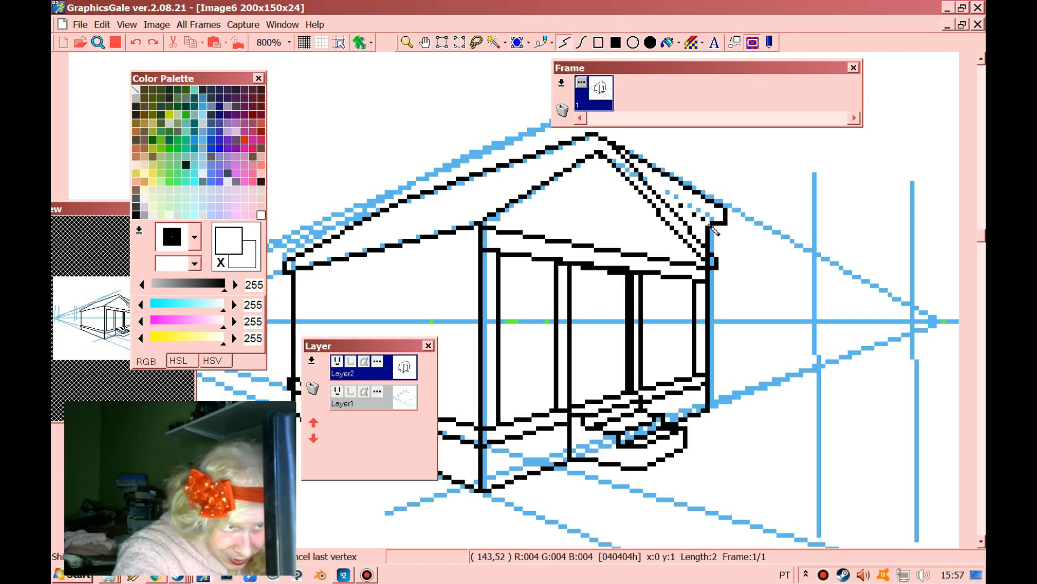
{"action": "double_click", "coordinate": [711, 250]}
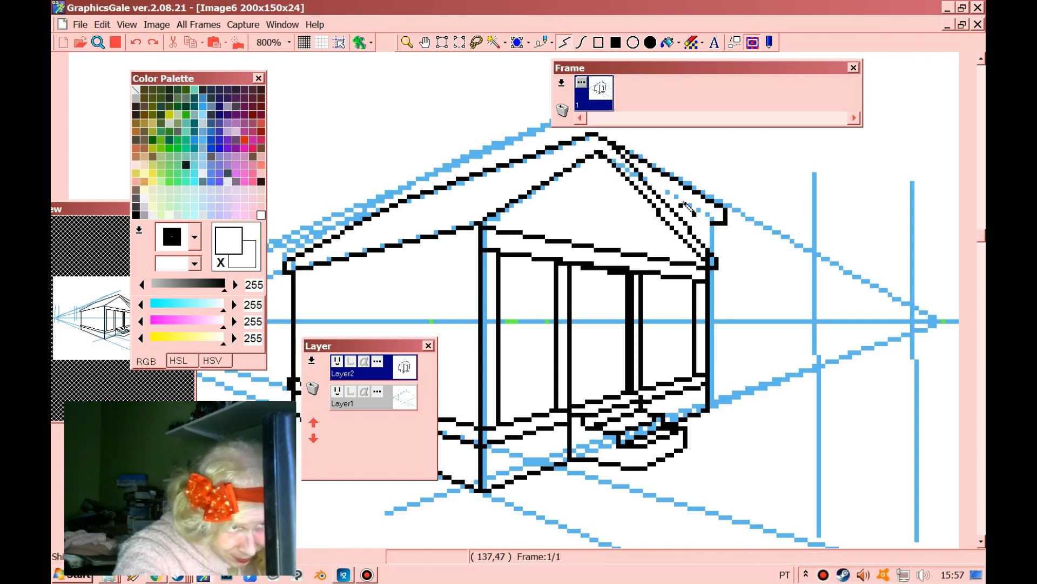
{"action": "double_click", "coordinate": [703, 219]}
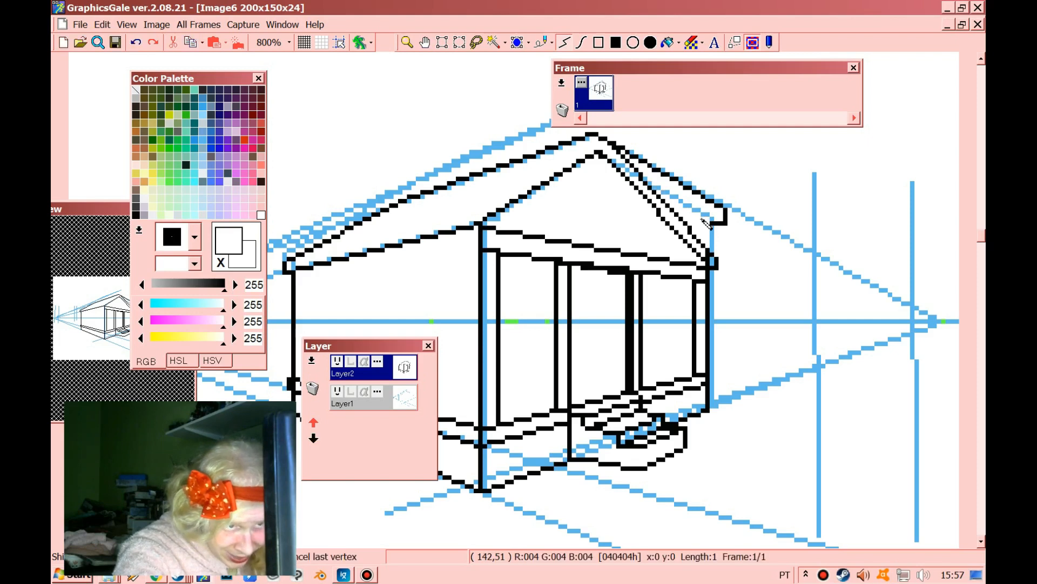
{"action": "left_click", "coordinate": [711, 259]}
{"action": "double_click", "coordinate": [709, 261]}
Erase the old eave end and the old outer roof slope beyond the new roof edge.
{"action": "left_click", "coordinate": [727, 222]}
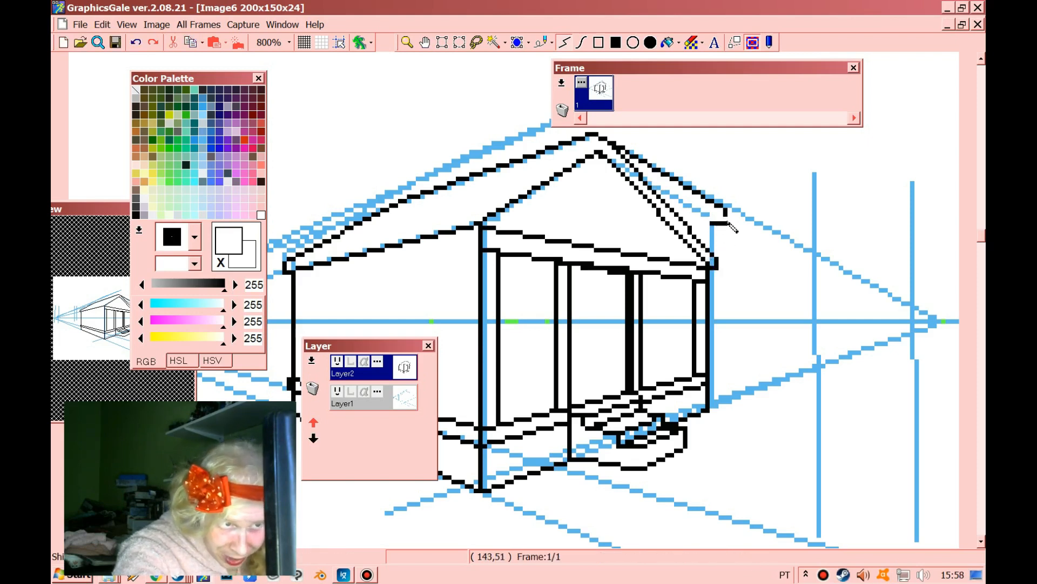
{"action": "double_click", "coordinate": [712, 223]}
{"action": "left_click", "coordinate": [726, 217]}
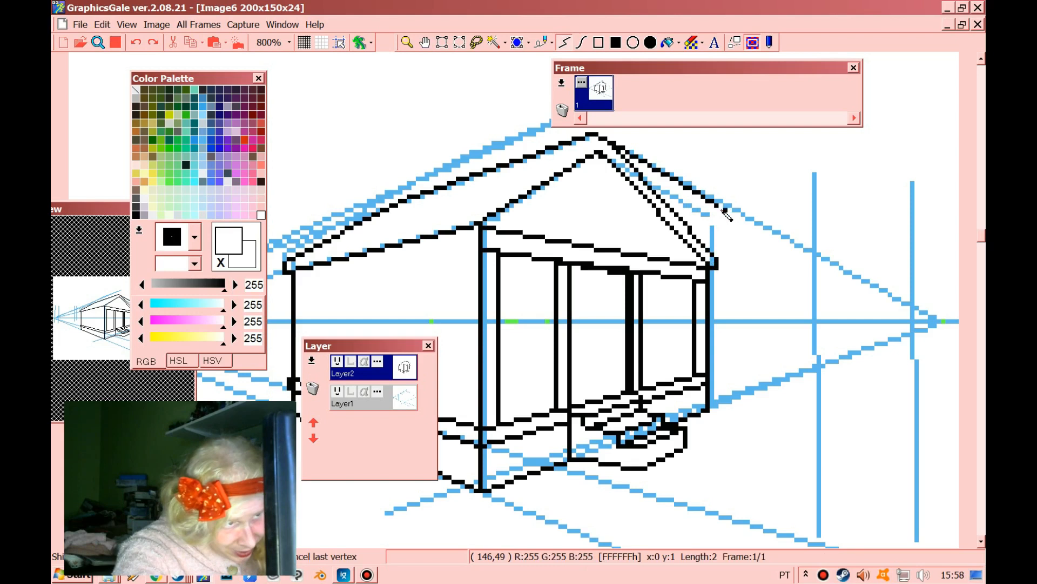
{"action": "double_click", "coordinate": [615, 143]}
{"action": "left_click", "coordinate": [685, 206]}
{"action": "double_click", "coordinate": [651, 174]}
{"action": "left_click", "coordinate": [651, 175]}
{"action": "double_click", "coordinate": [632, 157]}
{"action": "left_click", "coordinate": [727, 219]}
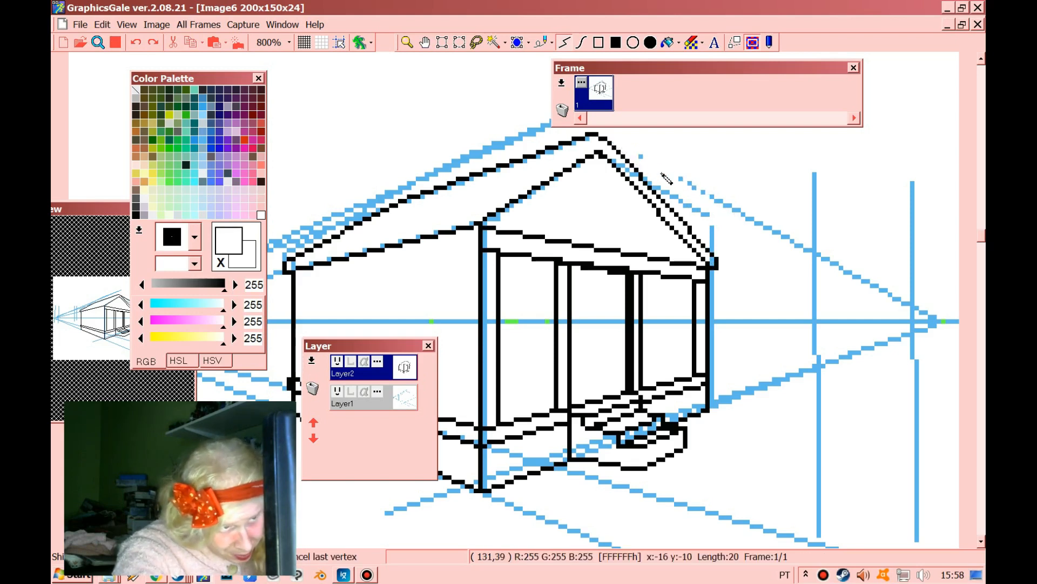
{"action": "double_click", "coordinate": [670, 170]}
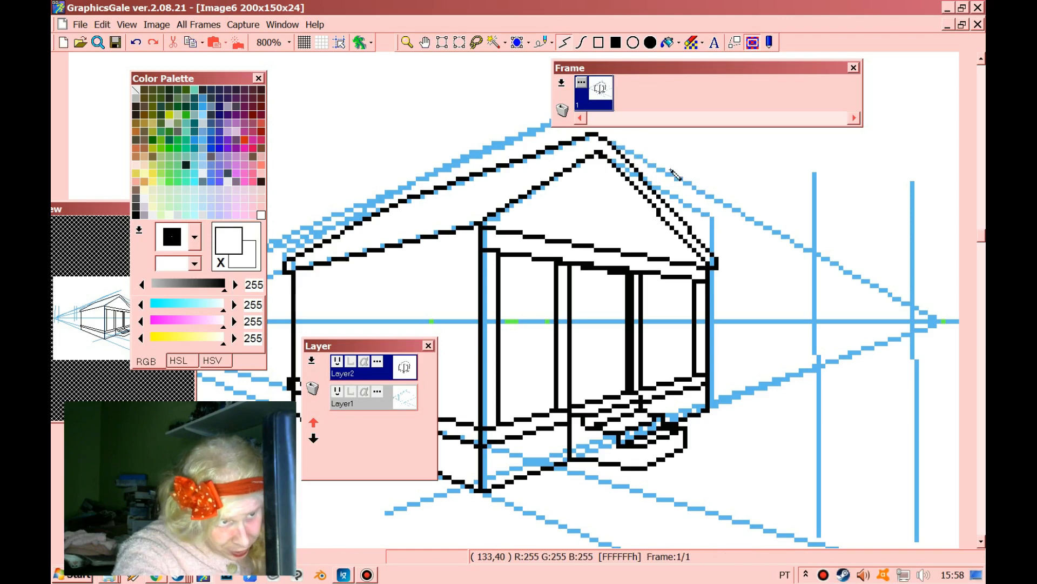
Draw a black beam line under the long side wall's roof edge and a vertical post line inside its far end.
{"action": "left_click", "coordinate": [409, 44]}
{"action": "scroll", "coordinate": [489, 179], "scroll_direction": "down", "scroll_amount": 4}
{"action": "scroll", "coordinate": [373, 270], "scroll_direction": "up", "scroll_amount": 4}
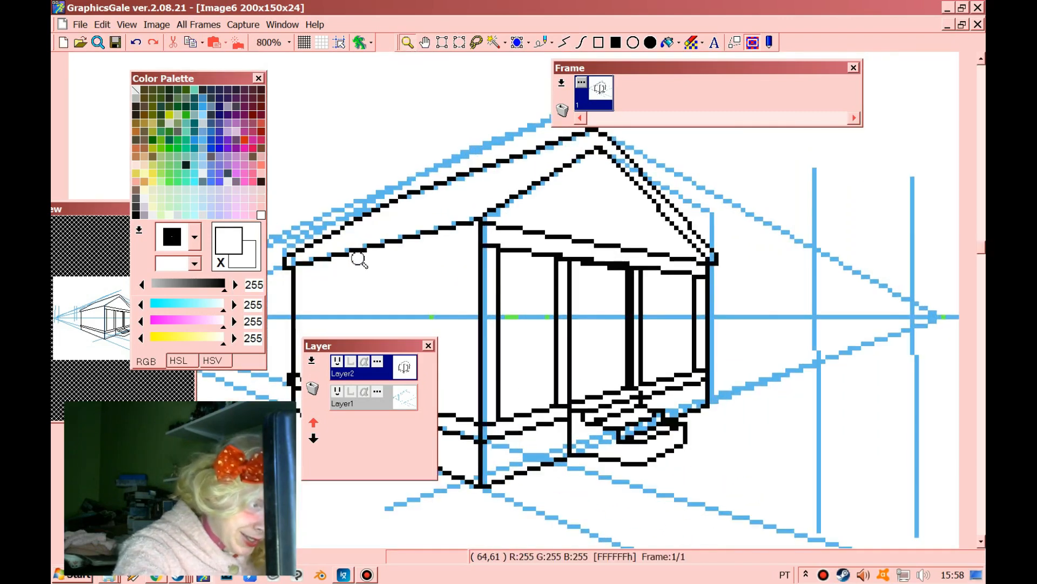
{"action": "left_click", "coordinate": [565, 43]}
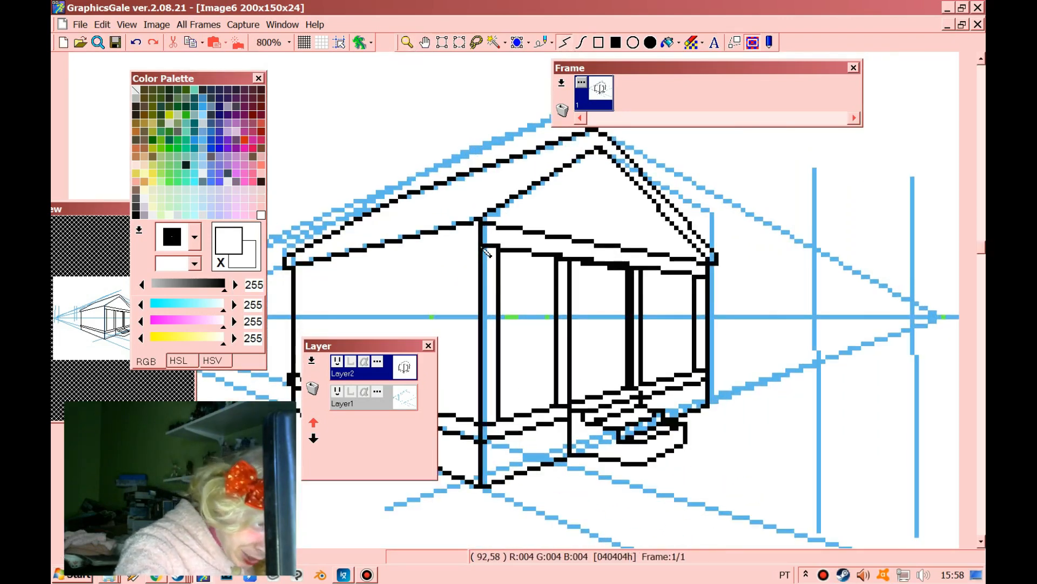
{"action": "right_click", "coordinate": [481, 247]}
{"action": "left_click_drag", "start_coordinate": [481, 247], "coordinate": [297, 278]}
{"action": "left_click_drag", "start_coordinate": [346, 346], "coordinate": [546, 393]}
{"action": "left_click_drag", "start_coordinate": [306, 278], "coordinate": [312, 379]}
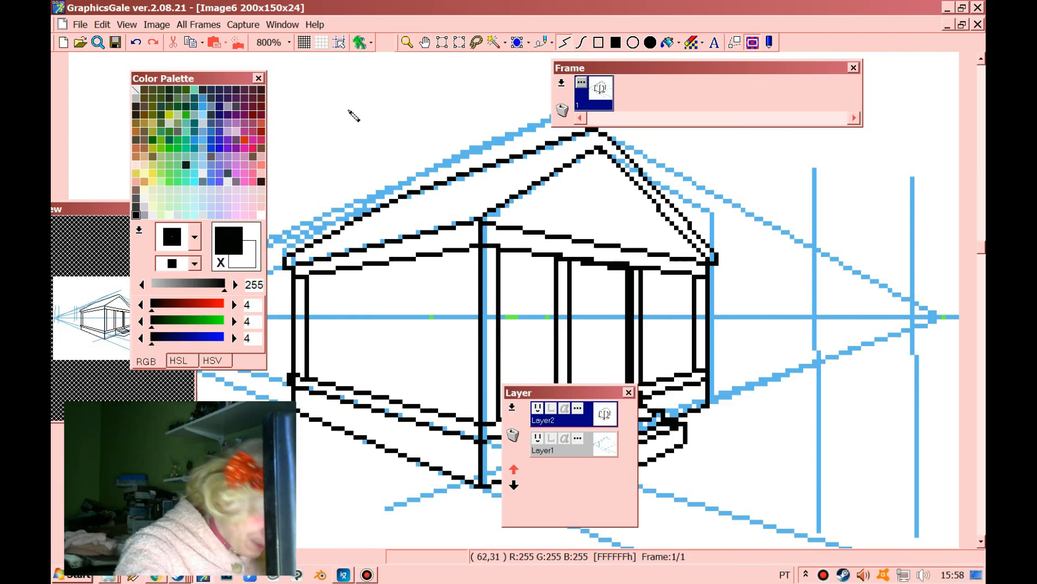
Draw a black vertical line on the long side wall near the front corner, from beam to foundation, forming the corner post.
{"action": "left_click", "coordinate": [409, 43]}
{"action": "right_click", "coordinate": [408, 161]}
{"action": "right_click", "coordinate": [409, 162]}
{"action": "right_click", "coordinate": [409, 162]}
{"action": "right_click", "coordinate": [408, 162]}
{"action": "right_click", "coordinate": [409, 162]}
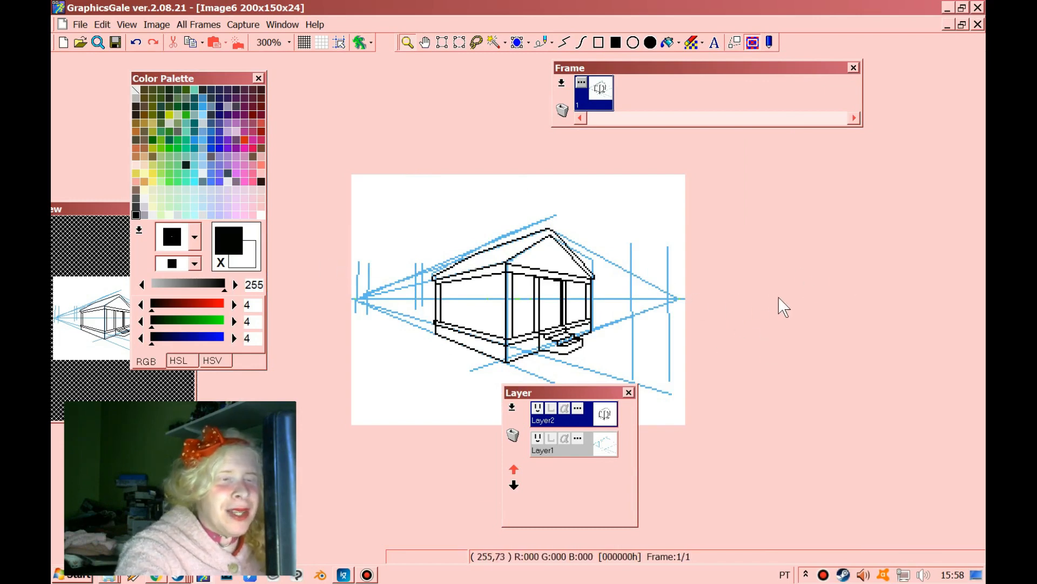
{"action": "left_click", "coordinate": [416, 347]}
{"action": "left_click", "coordinate": [416, 347]}
{"action": "left_click", "coordinate": [421, 348]}
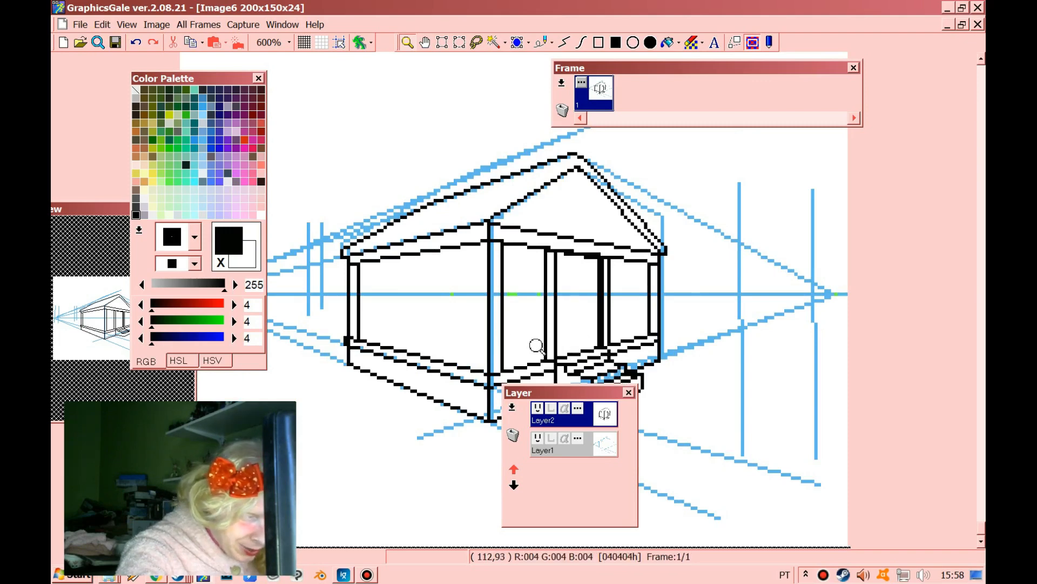
{"action": "left_click", "coordinate": [444, 274]}
{"action": "left_click", "coordinate": [470, 318]}
{"action": "left_click", "coordinate": [474, 324]}
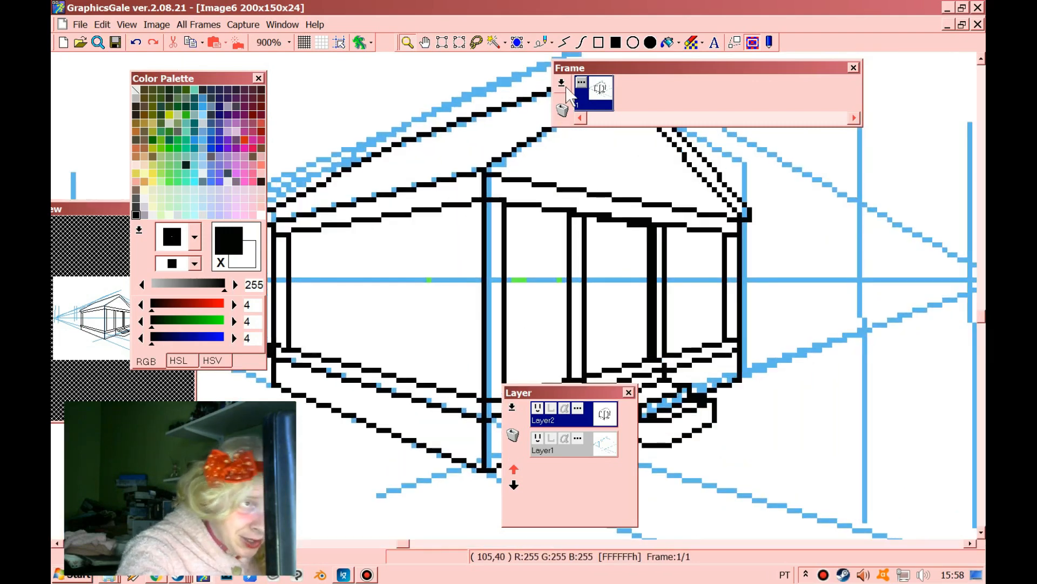
{"action": "left_click", "coordinate": [564, 42]}
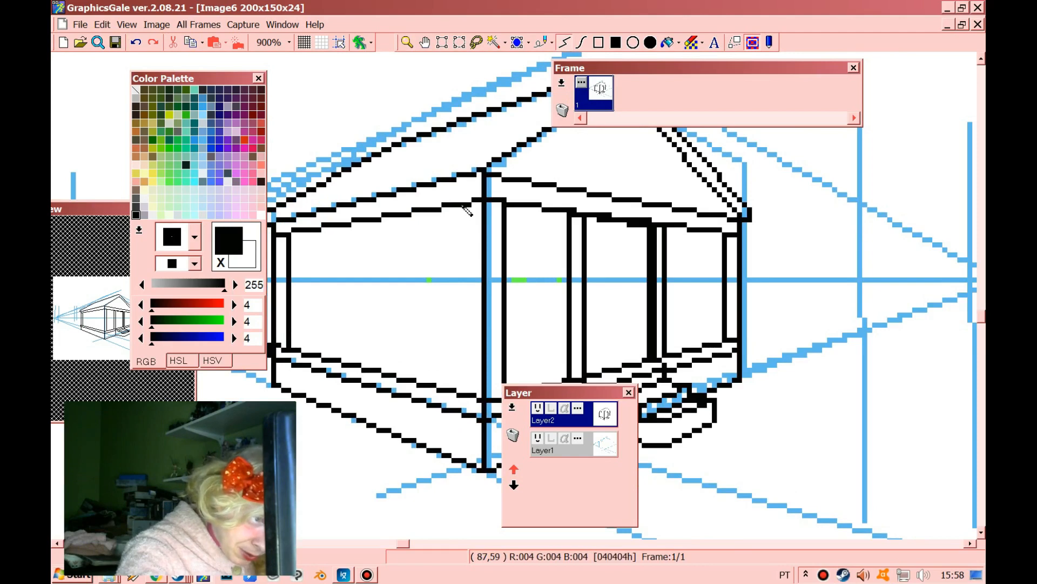
{"action": "left_click_drag", "start_coordinate": [462, 209], "coordinate": [461, 394]}
Draw a long curving black ground line around the house's entrance side, with a short wavy branch near its upper end.
{"action": "left_click", "coordinate": [407, 43]}
{"action": "right_click", "coordinate": [424, 200]}
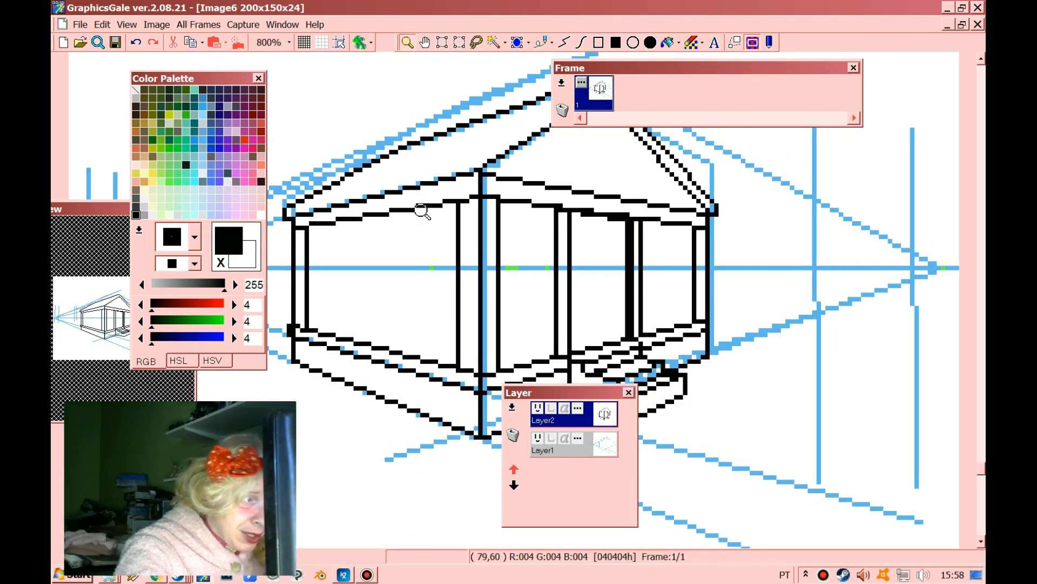
{"action": "right_click", "coordinate": [413, 223]}
{"action": "right_click", "coordinate": [413, 223]}
{"action": "left_click_drag", "start_coordinate": [549, 393], "coordinate": [796, 185]}
{"action": "left_click", "coordinate": [663, 324]}
{"action": "left_click", "coordinate": [660, 314]}
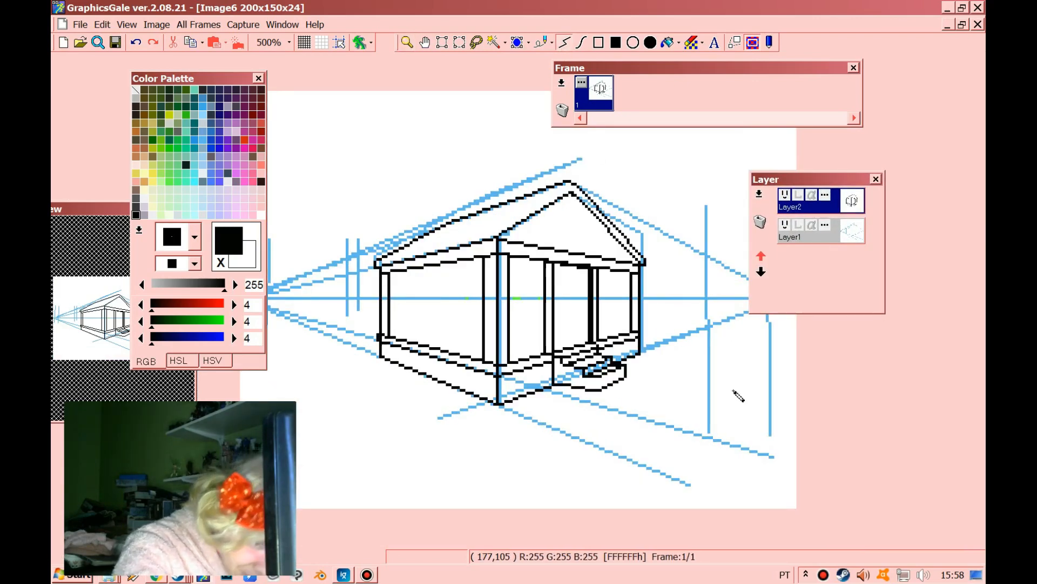
{"action": "left_click_drag", "start_coordinate": [617, 444], "coordinate": [629, 443]}
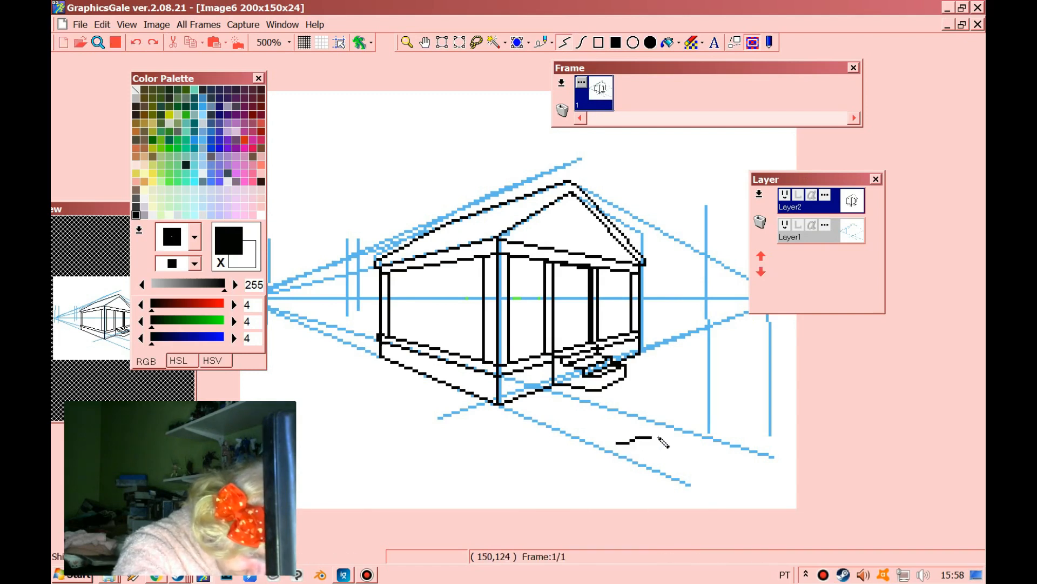
{"action": "mouse_move", "coordinate": [708, 382]}
{"action": "left_mouse_down"}
{"action": "mouse_move", "coordinate": [714, 253]}
{"action": "mouse_move", "coordinate": [704, 231]}
{"action": "mouse_move", "coordinate": [614, 181]}
{"action": "mouse_move", "coordinate": [703, 204]}
{"action": "left_mouse_up"}
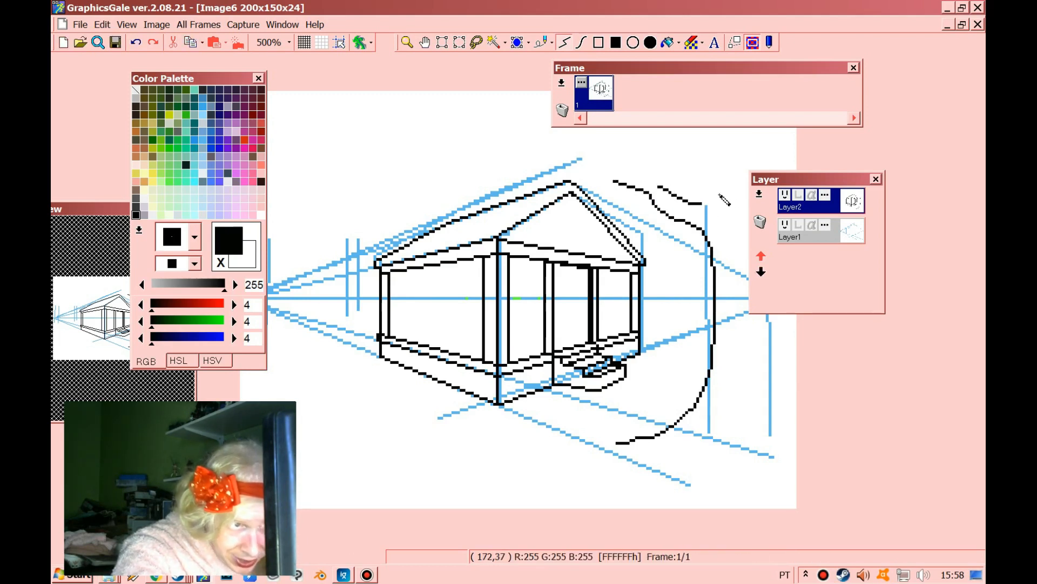
Extend the ground line with a jagged black contour to the canvas's lower edge and add a second wavy line in the lower corner.
{"action": "left_click_drag", "start_coordinate": [766, 187], "coordinate": [301, 264]}
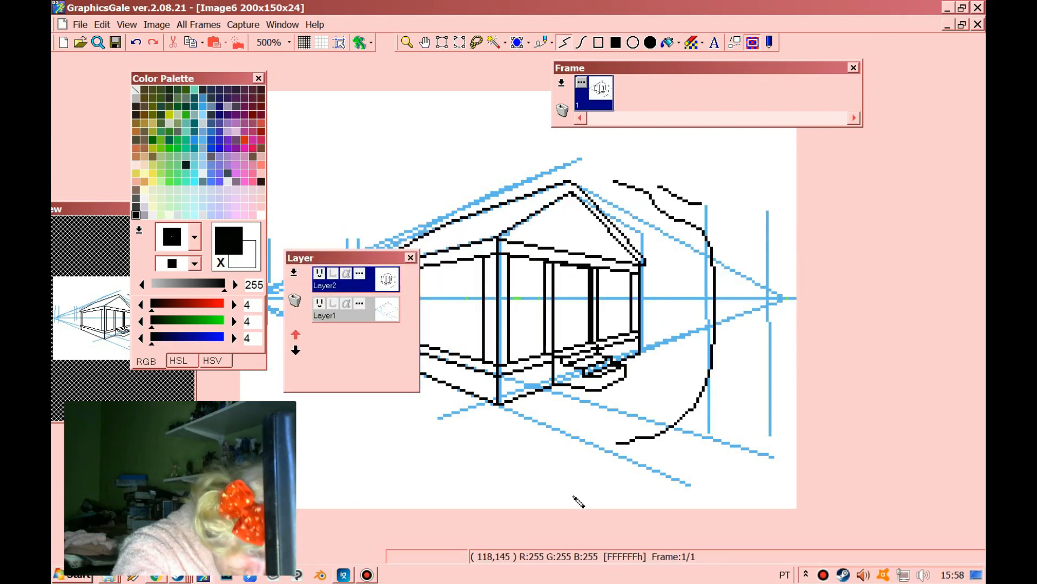
{"action": "mouse_move", "coordinate": [616, 443]}
{"action": "left_mouse_down"}
{"action": "mouse_move", "coordinate": [598, 459]}
{"action": "mouse_move", "coordinate": [724, 442]}
{"action": "mouse_move", "coordinate": [704, 472]}
{"action": "mouse_move", "coordinate": [658, 503]}
{"action": "left_mouse_up"}
{"action": "left_click", "coordinate": [656, 503]}
{"action": "double_click", "coordinate": [656, 506]}
{"action": "left_click", "coordinate": [731, 506]}
{"action": "left_click", "coordinate": [747, 496]}
{"action": "left_click", "coordinate": [762, 495]}
{"action": "left_click", "coordinate": [775, 477]}
{"action": "left_click", "coordinate": [793, 477]}
{"action": "double_click", "coordinate": [808, 475]}
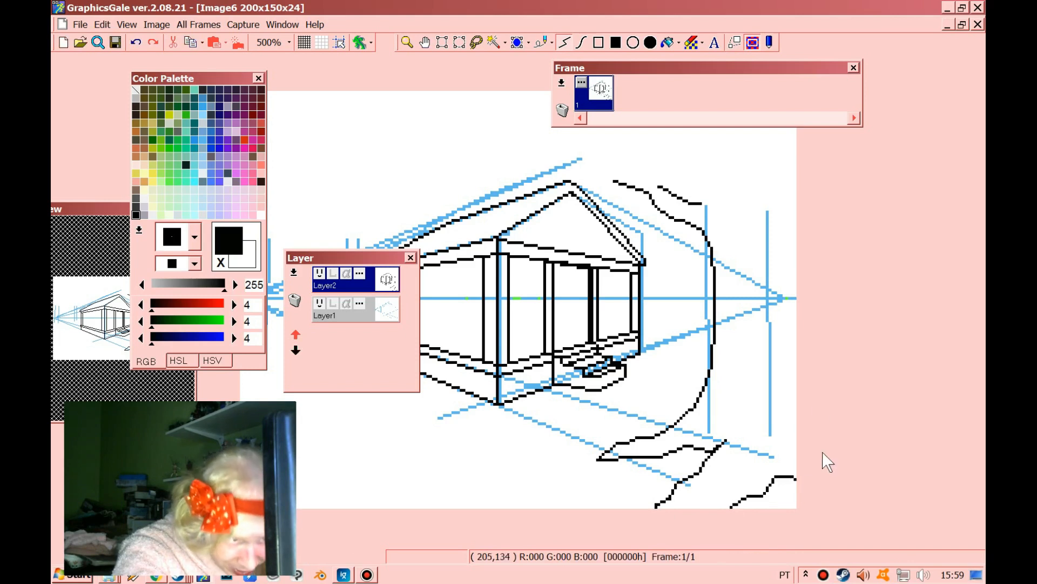
Draw the far side of the large foreground tree trunk as a black line that curves outward at the canvas edge.
{"action": "left_click", "coordinate": [795, 384]}
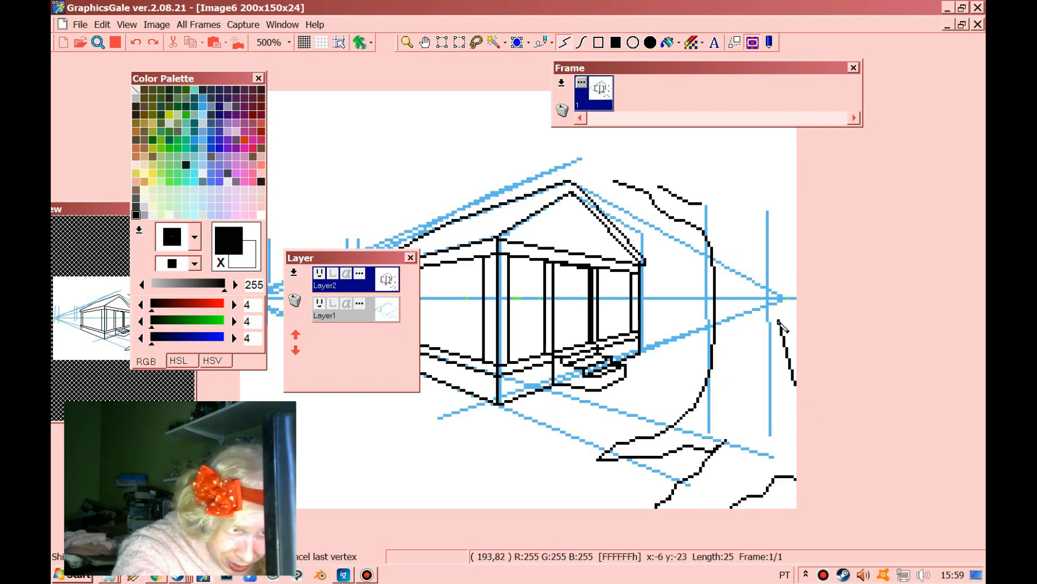
{"action": "left_click", "coordinate": [779, 322]}
{"action": "left_click", "coordinate": [777, 231]}
{"action": "double_click", "coordinate": [781, 223]}
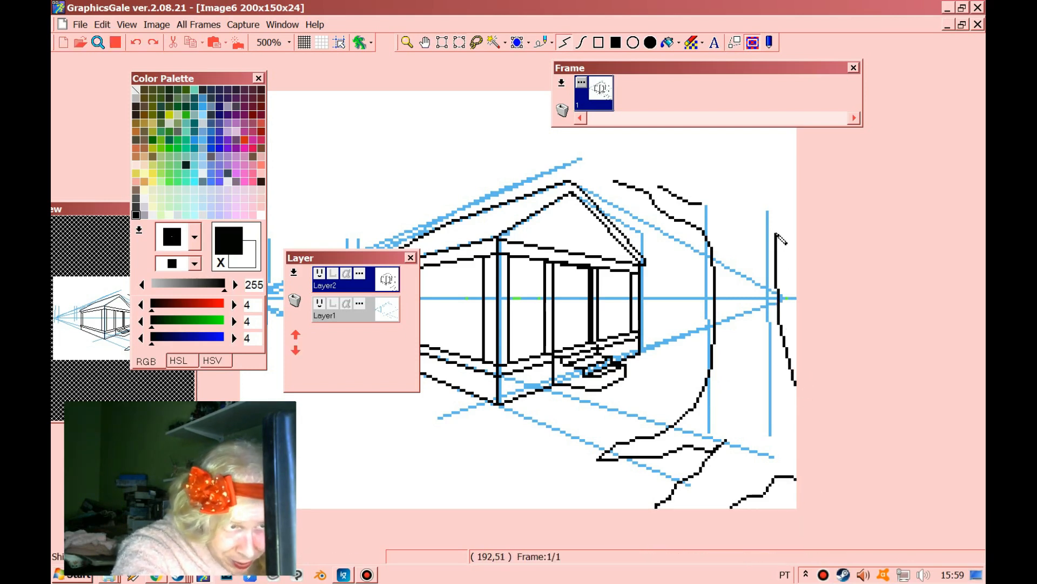
{"action": "double_click", "coordinate": [801, 218]}
Draw a jagged black foliage contour from the tree trunk's upper end, over the roof peak, to the canvas's upper edge.
{"action": "left_click", "coordinate": [609, 180]}
{"action": "double_click", "coordinate": [579, 169]}
{"action": "mouse_move", "coordinate": [557, 157]}
{"action": "left_mouse_down"}
{"action": "mouse_move", "coordinate": [535, 158]}
{"action": "mouse_move", "coordinate": [485, 139]}
{"action": "mouse_move", "coordinate": [450, 91]}
{"action": "left_mouse_up"}
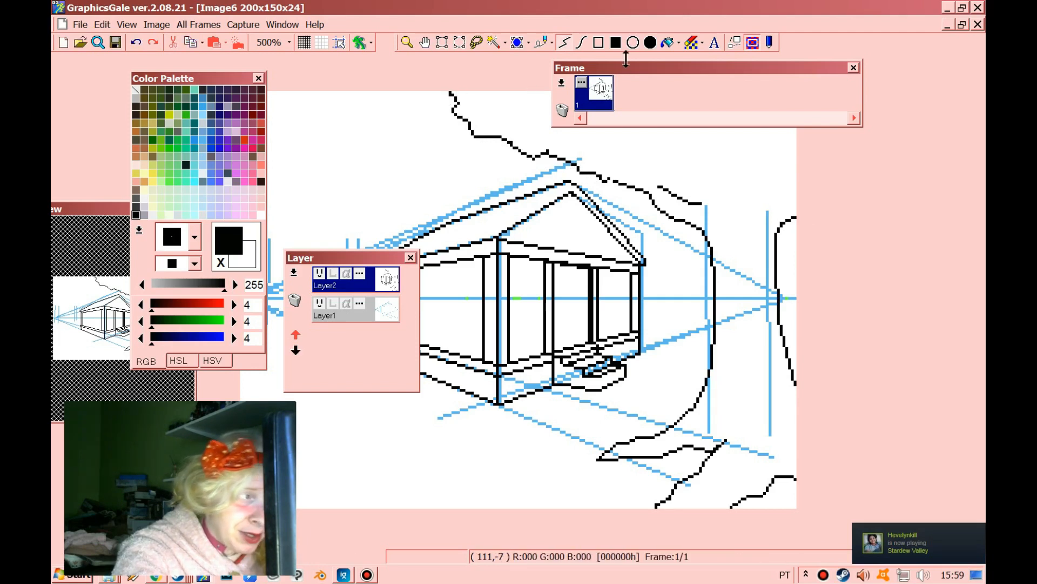
Uncover the upper canvas and draw a bumpy black foliage contour from beside the roof peak across the trunk to the canvas edge.
{"action": "left_click_drag", "start_coordinate": [639, 79], "coordinate": [470, 325]}
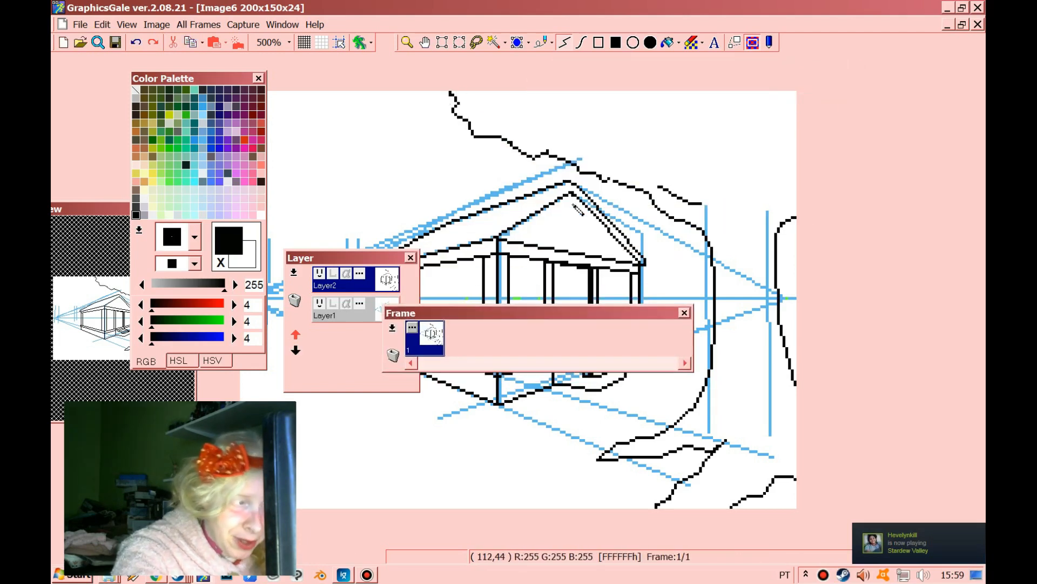
{"action": "left_click", "coordinate": [606, 179]}
{"action": "left_click", "coordinate": [614, 179]}
{"action": "left_click", "coordinate": [623, 181]}
{"action": "left_click", "coordinate": [643, 181]}
{"action": "left_click", "coordinate": [650, 173]}
{"action": "left_click", "coordinate": [678, 169]}
{"action": "left_click", "coordinate": [694, 175]}
{"action": "left_click", "coordinate": [705, 190]}
{"action": "left_click", "coordinate": [724, 182]}
{"action": "double_click", "coordinate": [738, 173]}
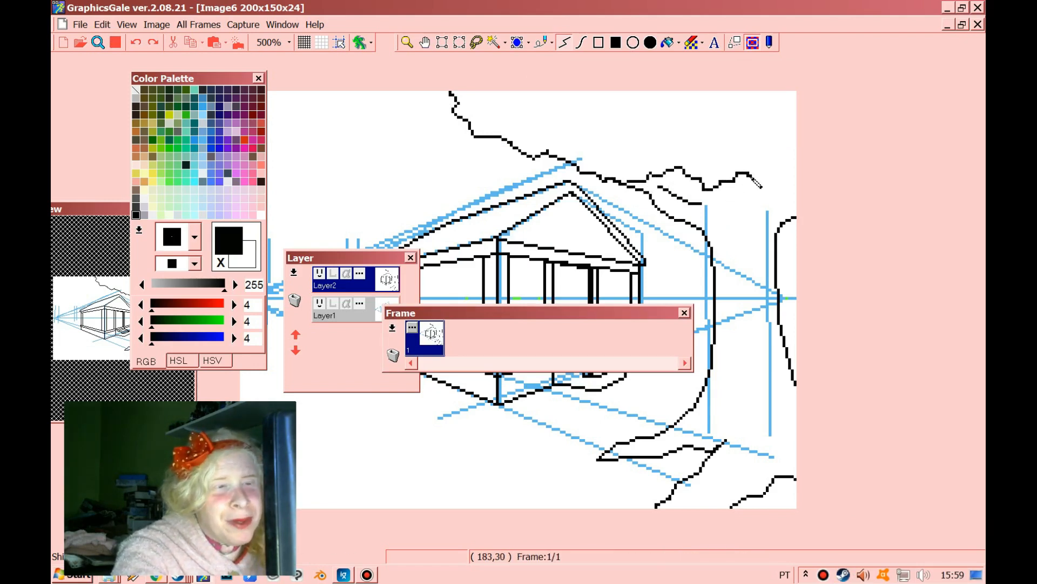
{"action": "left_click", "coordinate": [756, 183]}
{"action": "left_click", "coordinate": [775, 181]}
{"action": "left_click", "coordinate": [779, 164]}
{"action": "left_click", "coordinate": [786, 165]}
{"action": "left_click", "coordinate": [790, 157]}
{"action": "double_click", "coordinate": [794, 162]}
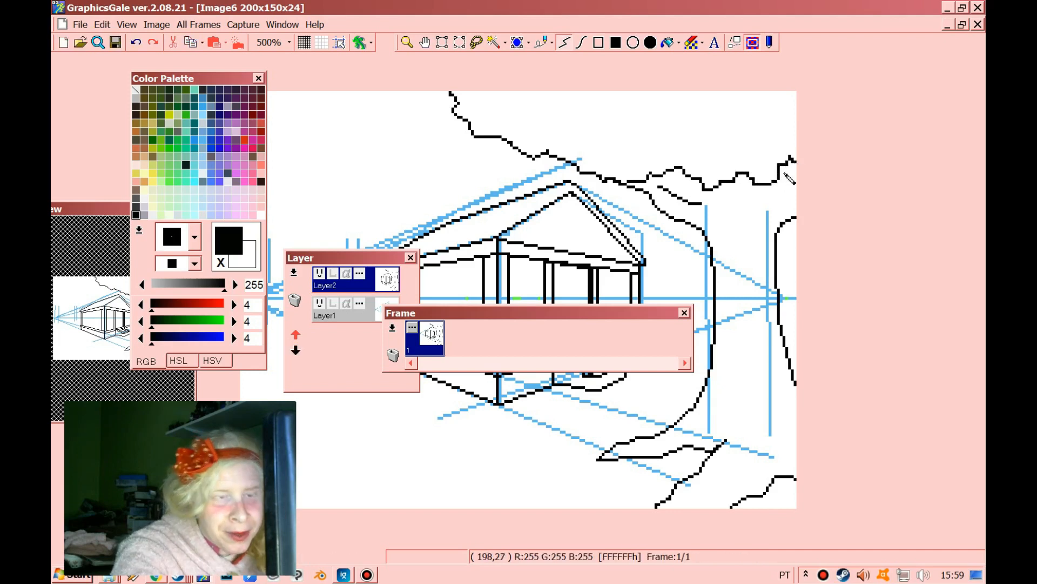
Connect the trunk's wavy inner branch to the foliage contour and add a second line from its tip, forming a pointed shape.
{"action": "left_click", "coordinate": [657, 187]}
{"action": "double_click", "coordinate": [649, 180]}
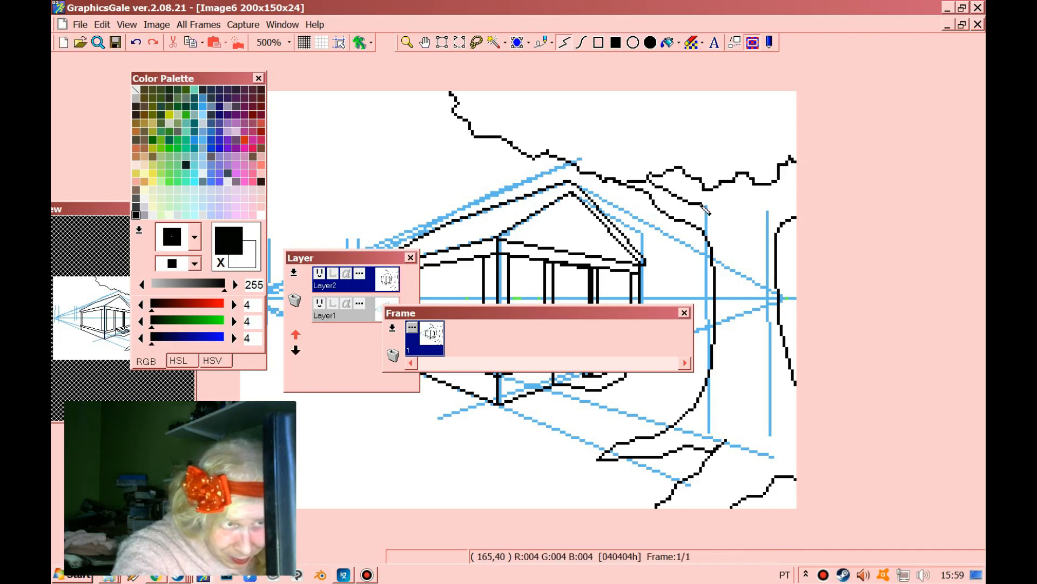
{"action": "left_click", "coordinate": [701, 204]}
{"action": "left_click", "coordinate": [681, 181]}
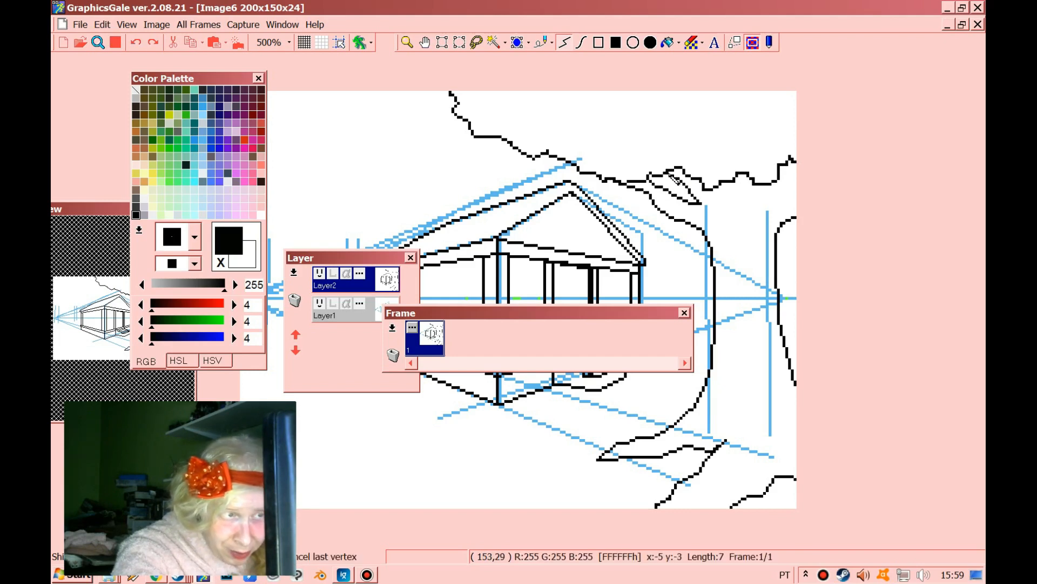
{"action": "double_click", "coordinate": [669, 173]}
Draw a small black branch fork from the foliage contour above the trunk's far side to the canvas edge.
{"action": "left_click", "coordinate": [765, 186]}
{"action": "left_click", "coordinate": [764, 204]}
{"action": "left_click", "coordinate": [778, 193]}
{"action": "double_click", "coordinate": [803, 195]}
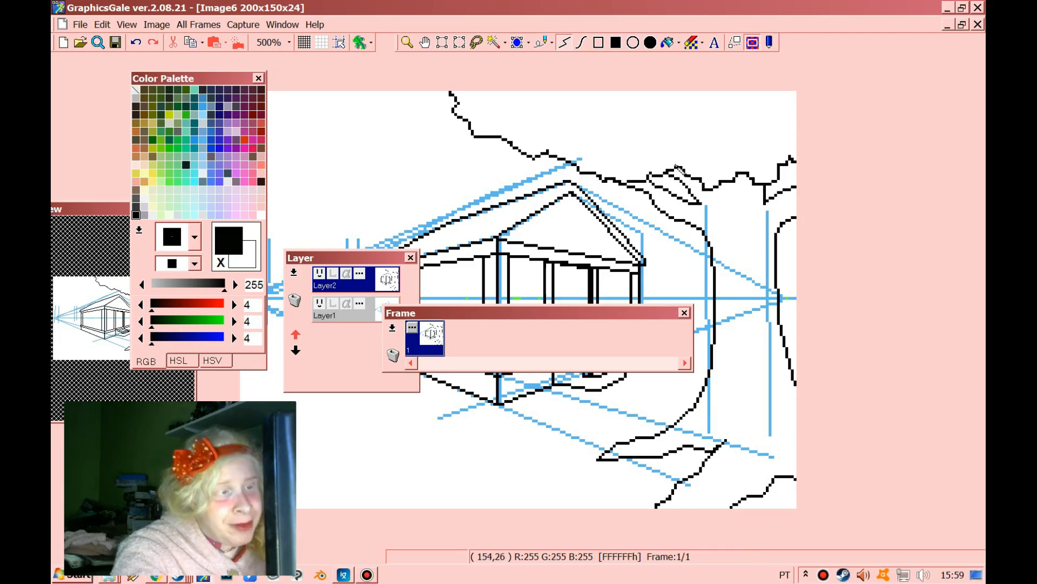
Ink a short stretch of the horizon beside the house's far corner and a pointed outline against the large tree trunk.
{"action": "left_click_drag", "start_coordinate": [231, 80], "coordinate": [921, 62]}
{"action": "left_click_drag", "start_coordinate": [586, 318], "coordinate": [901, 440]}
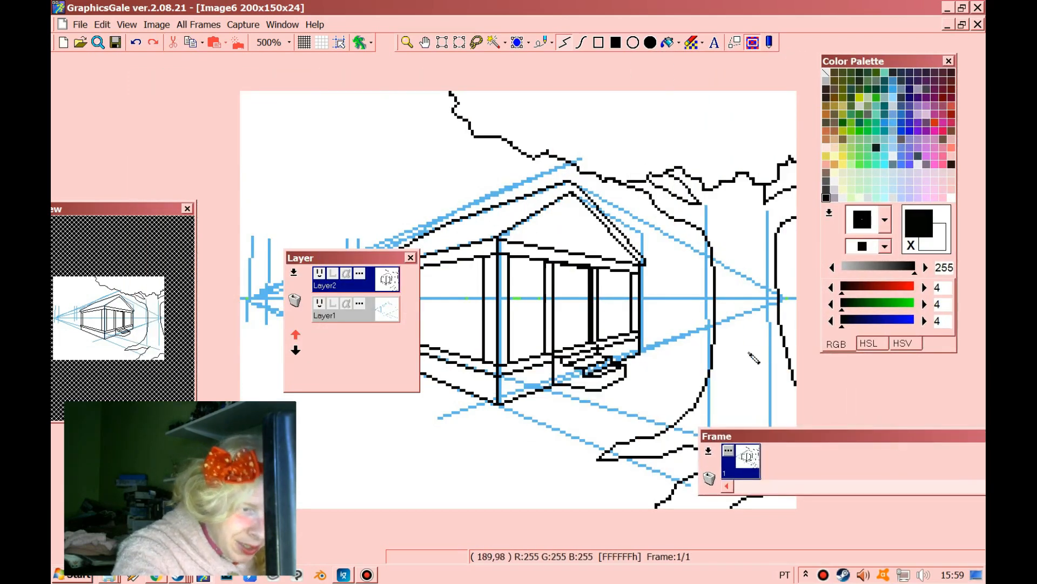
{"action": "left_click", "coordinate": [643, 298]}
{"action": "double_click", "coordinate": [655, 297]}
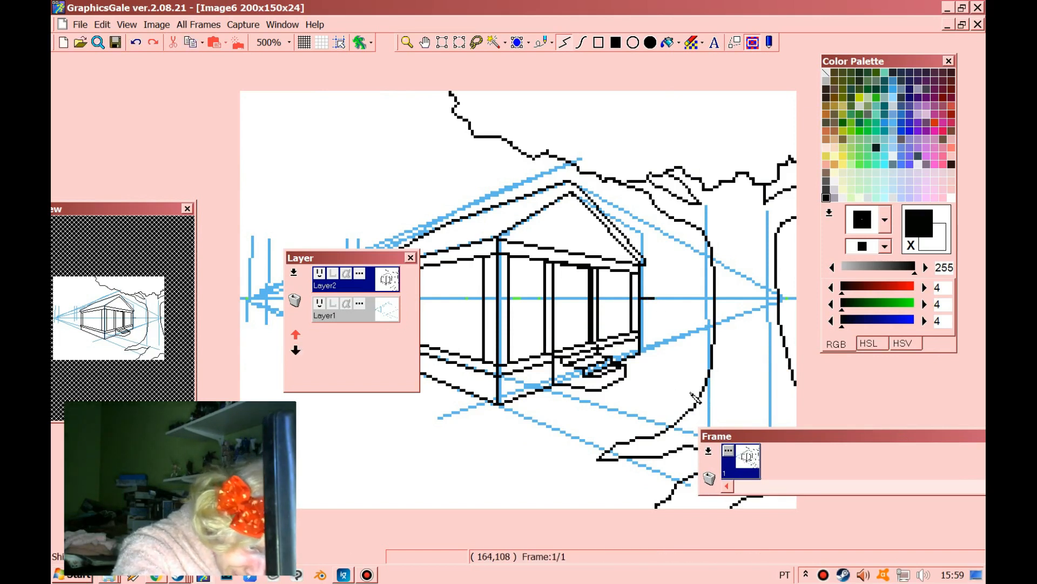
{"action": "mouse_move", "coordinate": [676, 375]}
{"action": "left_mouse_down"}
{"action": "mouse_move", "coordinate": [682, 358]}
{"action": "mouse_move", "coordinate": [699, 357]}
{"action": "left_mouse_up"}
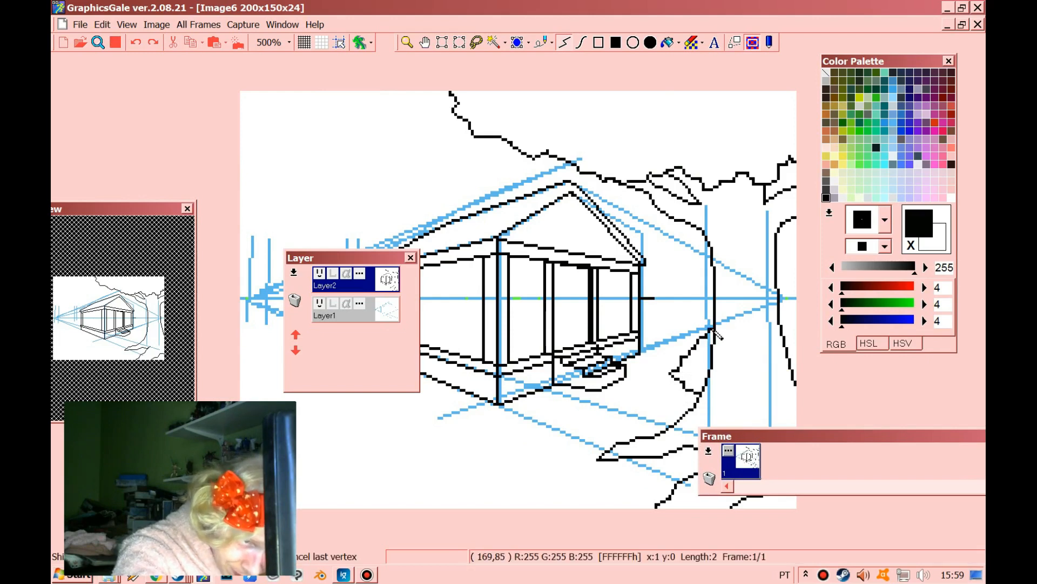
Draw wavy black outlines above and below the horizon between the house and the large tree trunk.
{"action": "left_click_drag", "start_coordinate": [855, 61], "coordinate": [382, 273]}
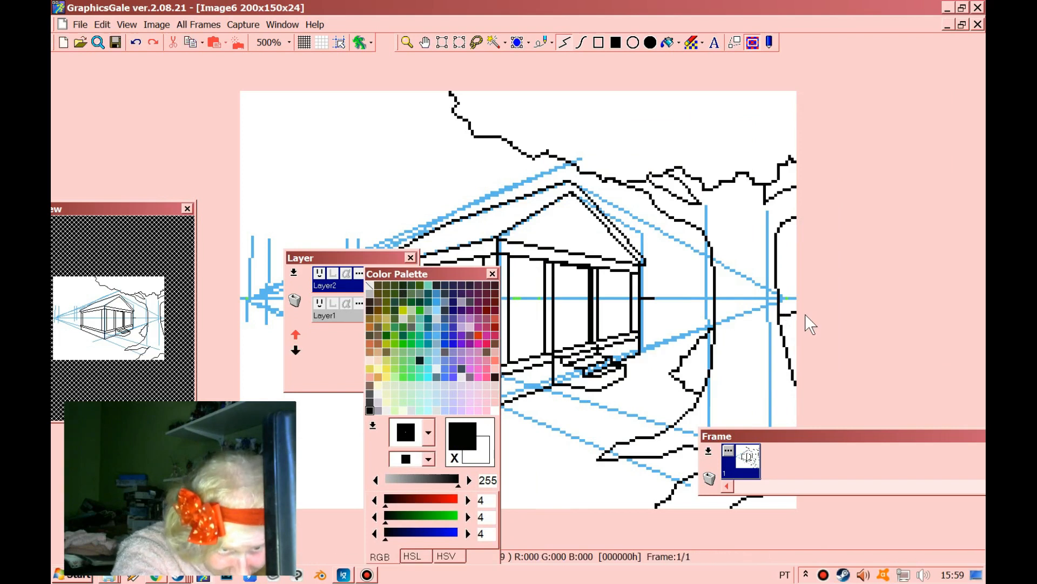
{"action": "left_click_drag", "start_coordinate": [657, 297], "coordinate": [701, 288]}
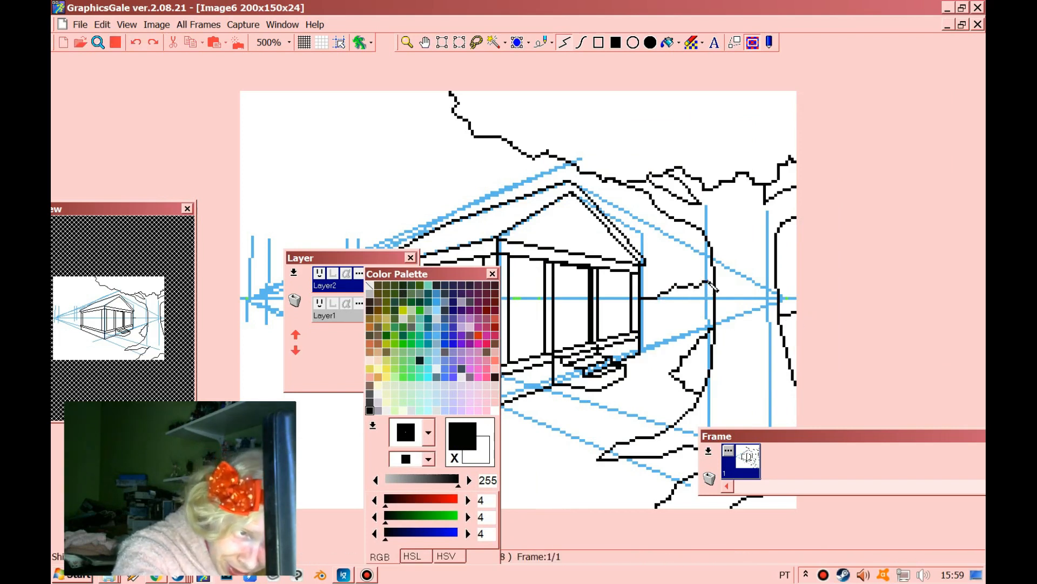
{"action": "left_click_drag", "start_coordinate": [660, 301], "coordinate": [677, 305]}
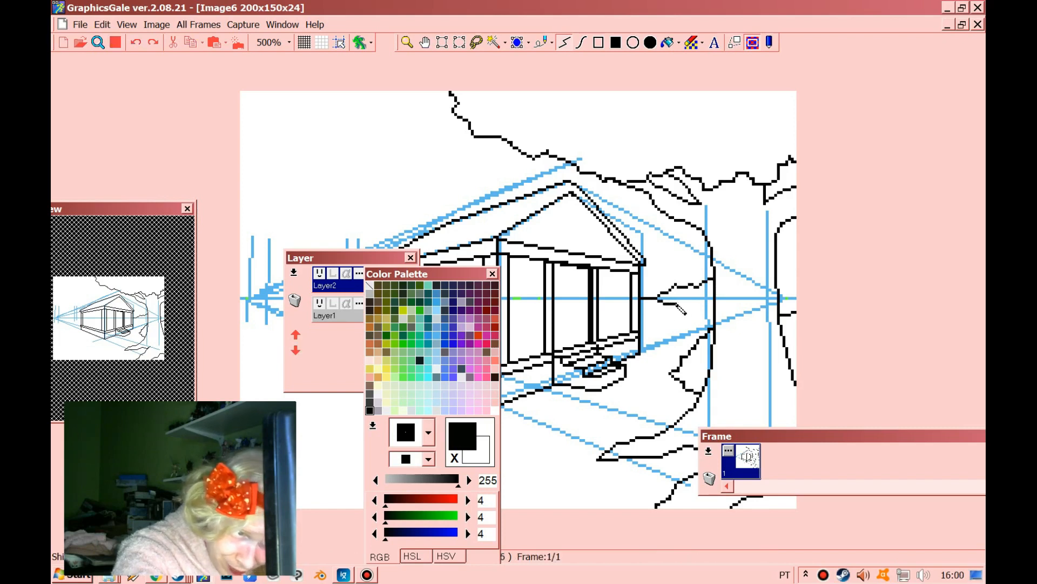
{"action": "double_click", "coordinate": [715, 315]}
Draw a curved black line from the wavy outline beside the trunk up and over to the roof's sloping edge.
{"action": "left_click", "coordinate": [690, 284]}
{"action": "left_click", "coordinate": [690, 253]}
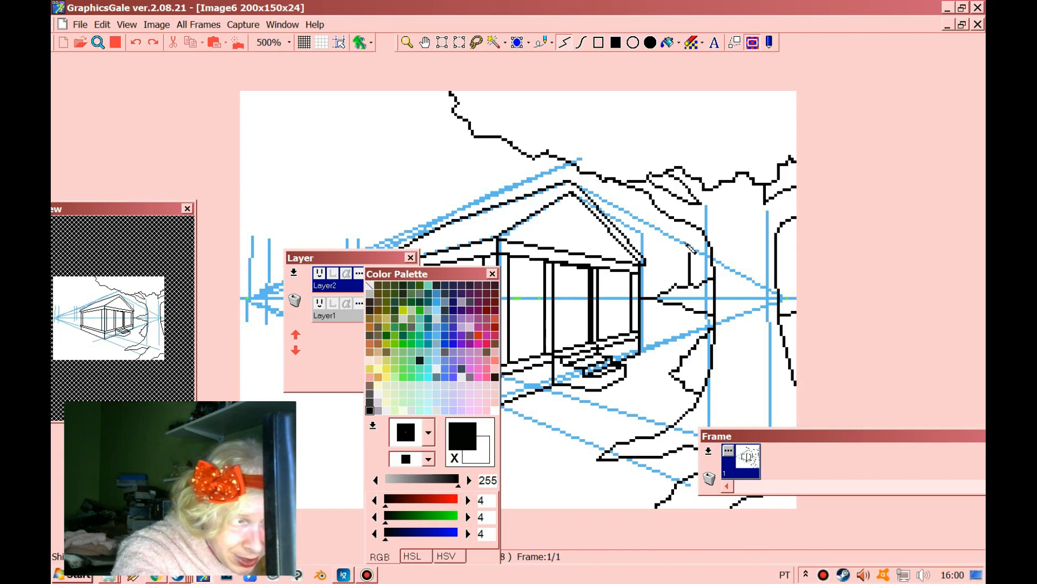
{"action": "left_click", "coordinate": [614, 208]}
{"action": "left_click", "coordinate": [604, 201]}
{"action": "double_click", "coordinate": [593, 201]}
Draw a short jagged black line between the roof's slope and the large tree's upper branch.
{"action": "left_click", "coordinate": [628, 207]}
{"action": "left_click", "coordinate": [636, 205]}
{"action": "left_click", "coordinate": [643, 209]}
{"action": "left_click", "coordinate": [652, 207]}
{"action": "double_click", "coordinate": [657, 211]}
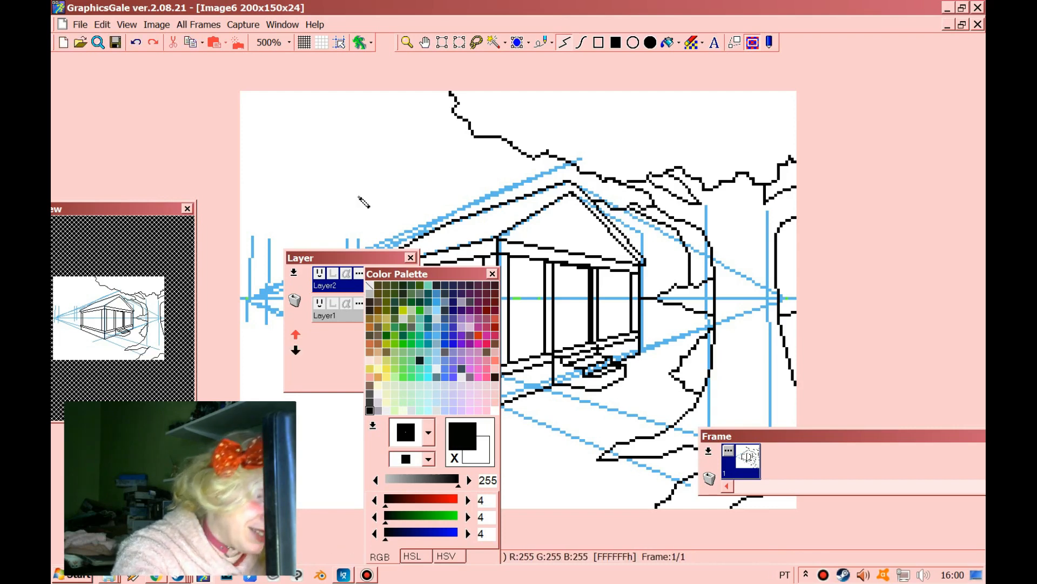
Uncover the house's long side and draw a jagged foliage outline from its roof ridge up to the upper foliage contour.
{"action": "left_click_drag", "start_coordinate": [369, 257], "coordinate": [651, 345]}
{"action": "left_click_drag", "start_coordinate": [455, 269], "coordinate": [776, 296]}
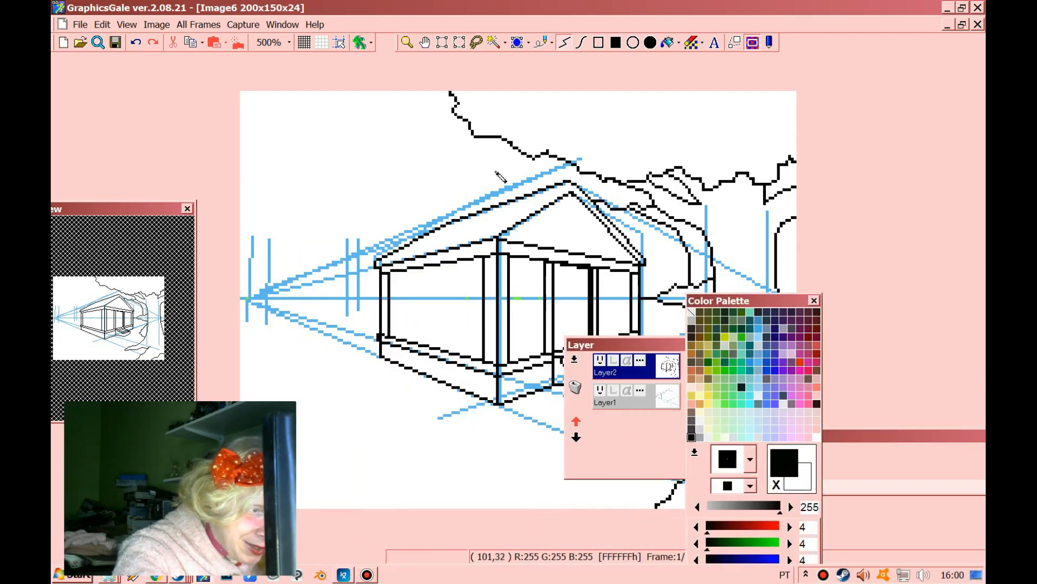
{"action": "left_click", "coordinate": [495, 204]}
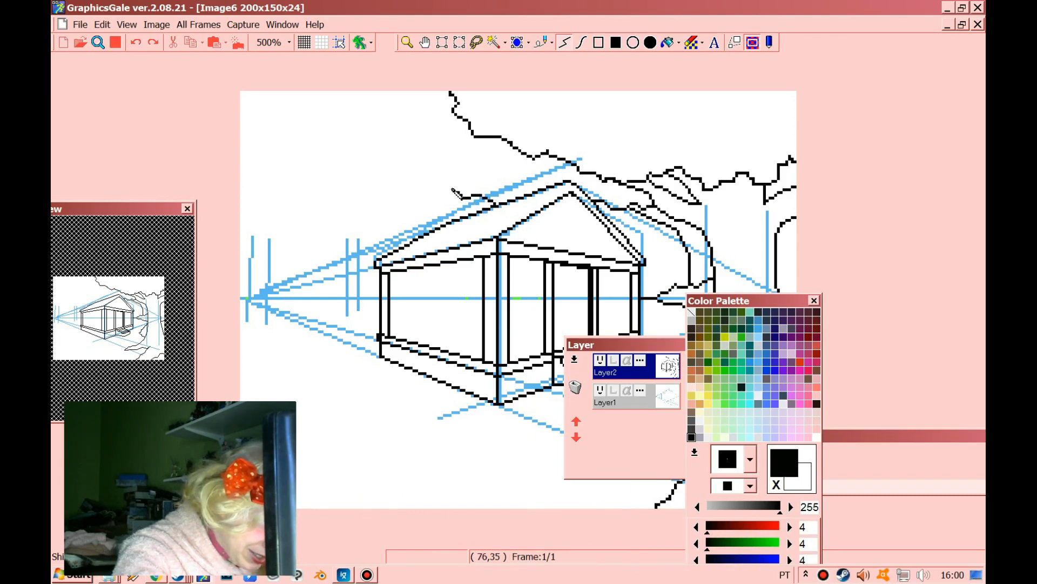
{"action": "left_click", "coordinate": [431, 161]}
{"action": "left_click", "coordinate": [442, 155]}
{"action": "left_click", "coordinate": [443, 147]}
{"action": "left_click", "coordinate": [460, 140]}
{"action": "double_click", "coordinate": [469, 132]}
Touch up the foliage outline above the roof with white and black pixels where its lower bend is uneven.
{"action": "right_click", "coordinate": [436, 196]}
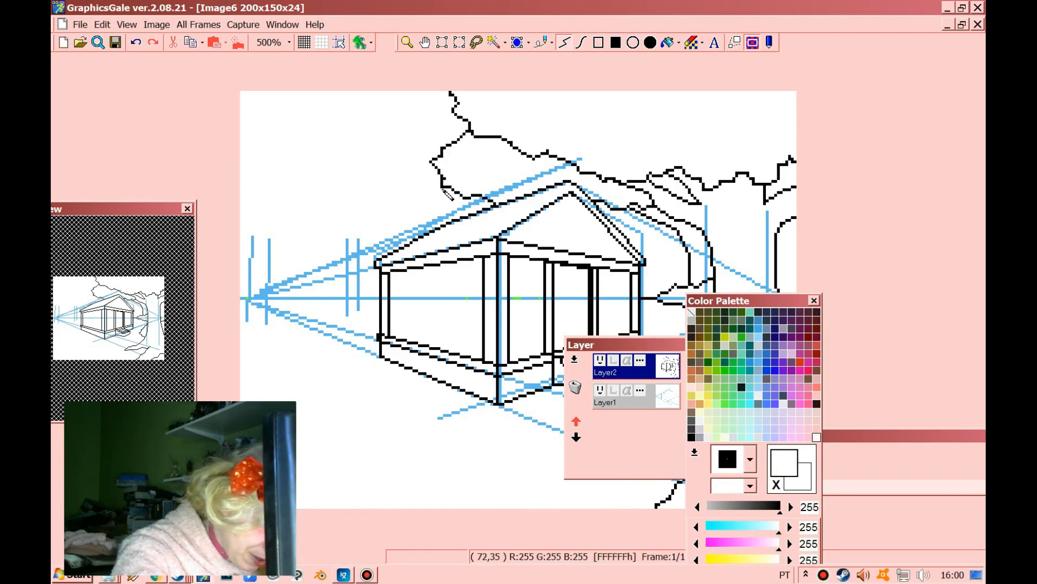
{"action": "left_click", "coordinate": [443, 186]}
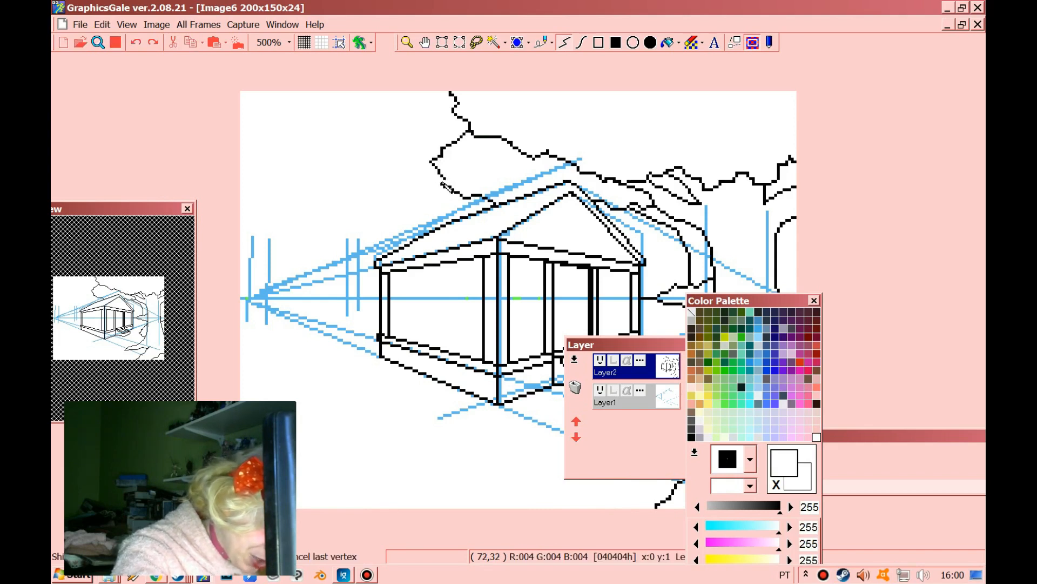
{"action": "double_click", "coordinate": [442, 183]}
{"action": "right_click", "coordinate": [442, 184]}
{"action": "left_click", "coordinate": [443, 184]}
{"action": "double_click", "coordinate": [442, 182]}
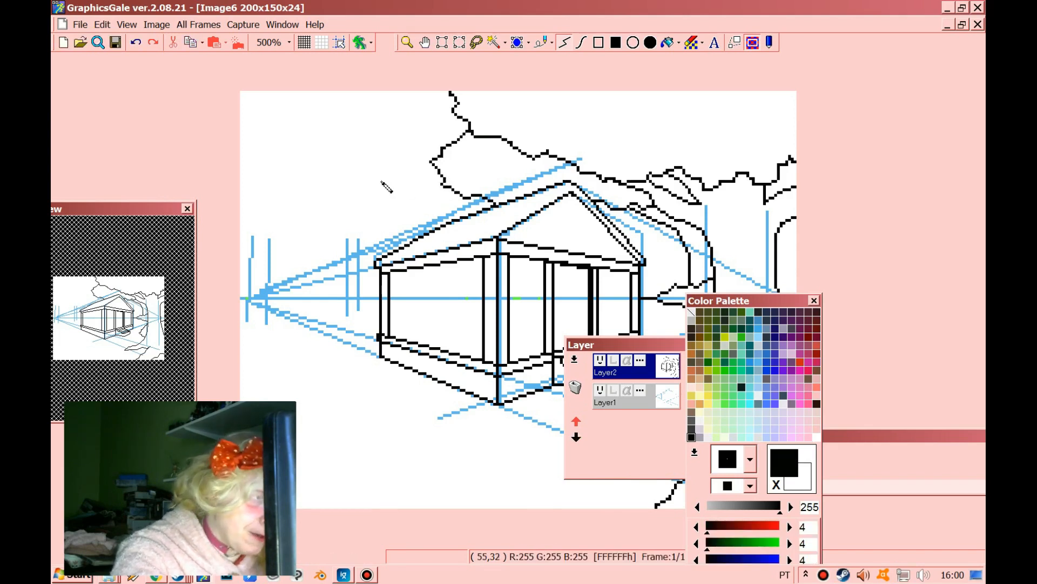
Draw a second tree's jagged black foliage on the opposite side of the canvas, starting and ending at the canvas edge.
{"action": "left_click", "coordinate": [242, 238]}
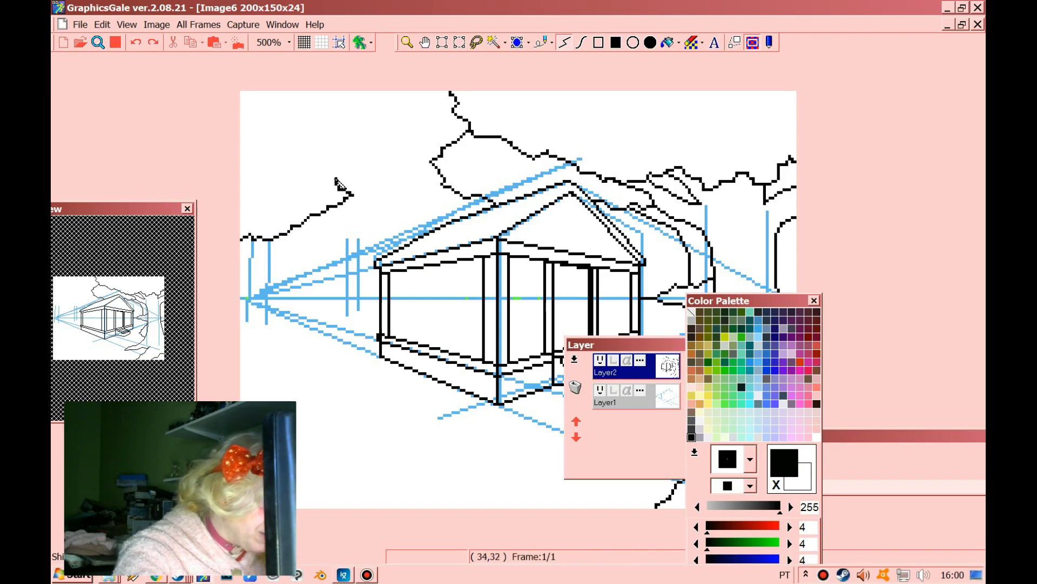
{"action": "left_click", "coordinate": [312, 164]}
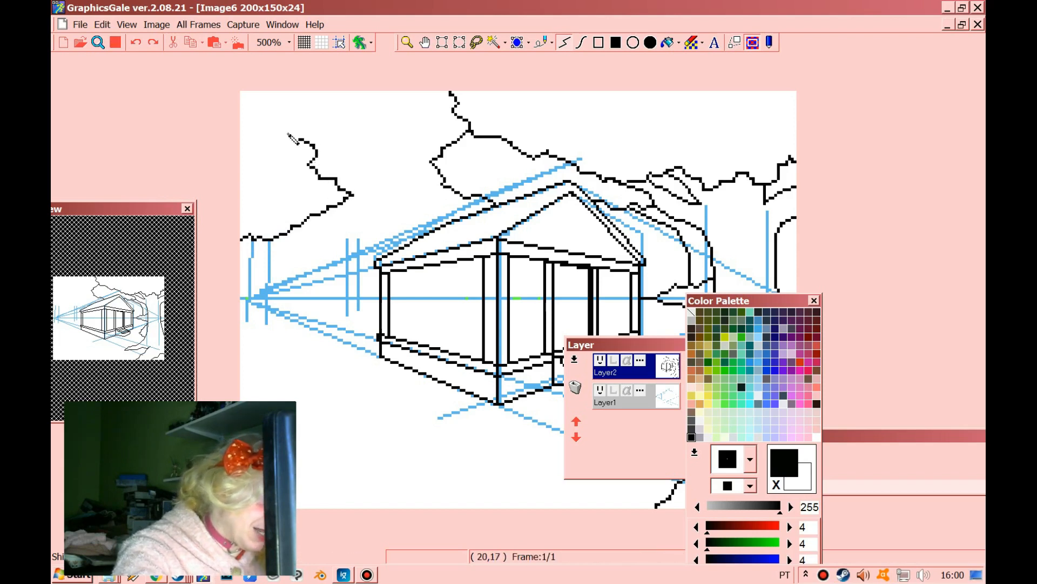
{"action": "double_click", "coordinate": [233, 112]}
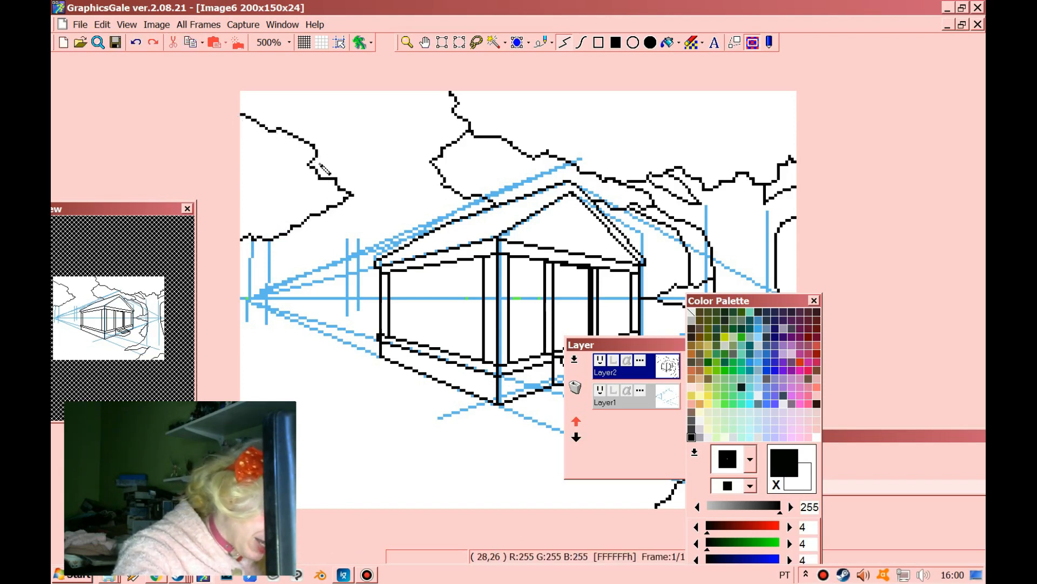
Clean up the second tree's foliage outline near its outer tip with short white and black pixel strokes.
{"action": "right_click", "coordinate": [327, 180]}
{"action": "left_click", "coordinate": [344, 178]}
{"action": "double_click", "coordinate": [322, 180]}
{"action": "left_click", "coordinate": [342, 181]}
{"action": "double_click", "coordinate": [325, 181]}
{"action": "right_click", "coordinate": [319, 178]}
{"action": "left_click", "coordinate": [320, 178]}
{"action": "double_click", "coordinate": [325, 178]}
{"action": "left_click", "coordinate": [327, 177]}
{"action": "double_click", "coordinate": [333, 178]}
{"action": "left_click", "coordinate": [338, 179]}
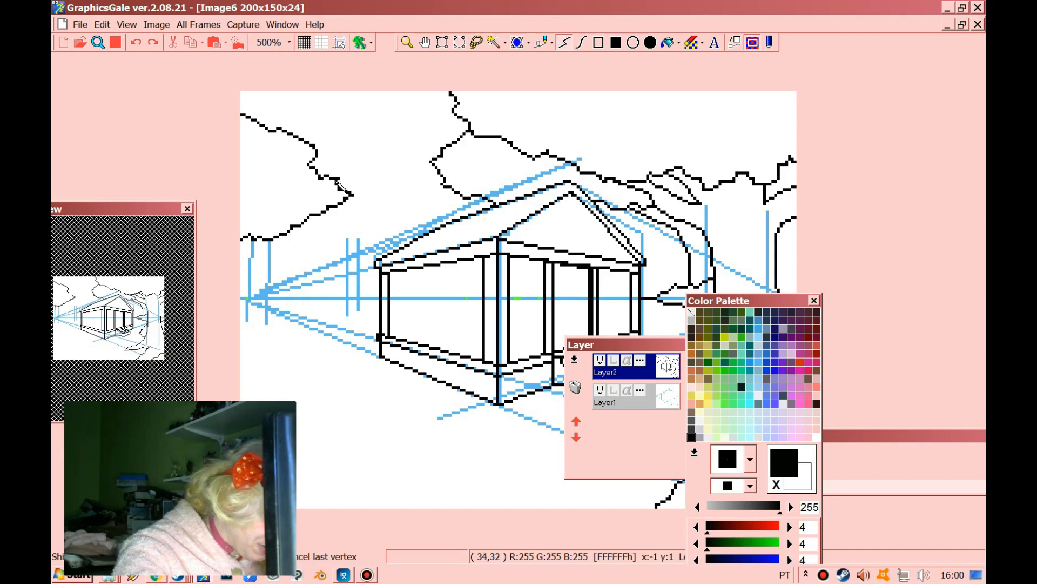
{"action": "double_click", "coordinate": [337, 182]}
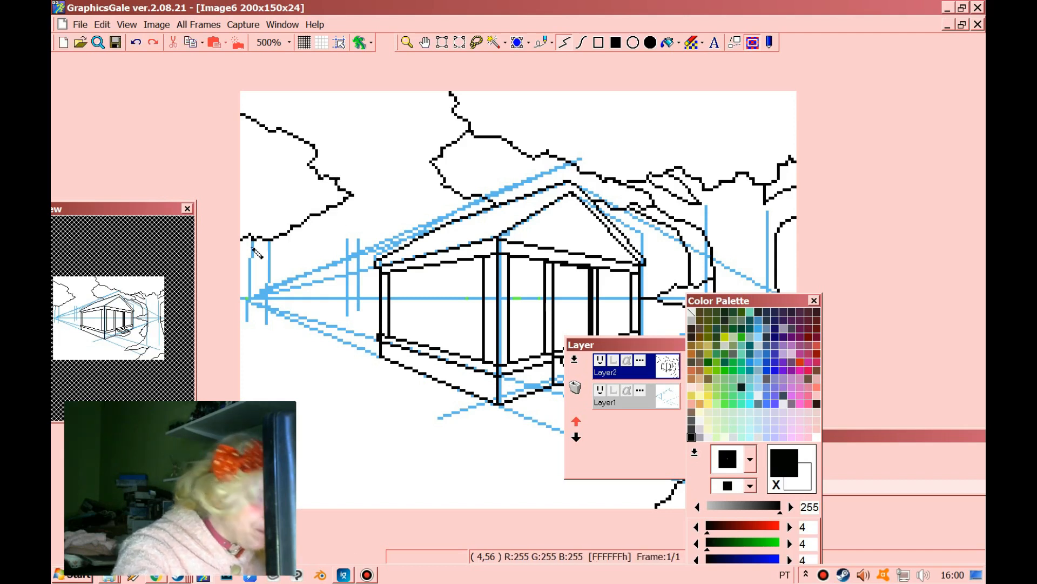
Draw the second tree's inner trunk edge down past the horizon and finish it with jagged roots reaching the canvas edge.
{"action": "left_click", "coordinate": [268, 240]}
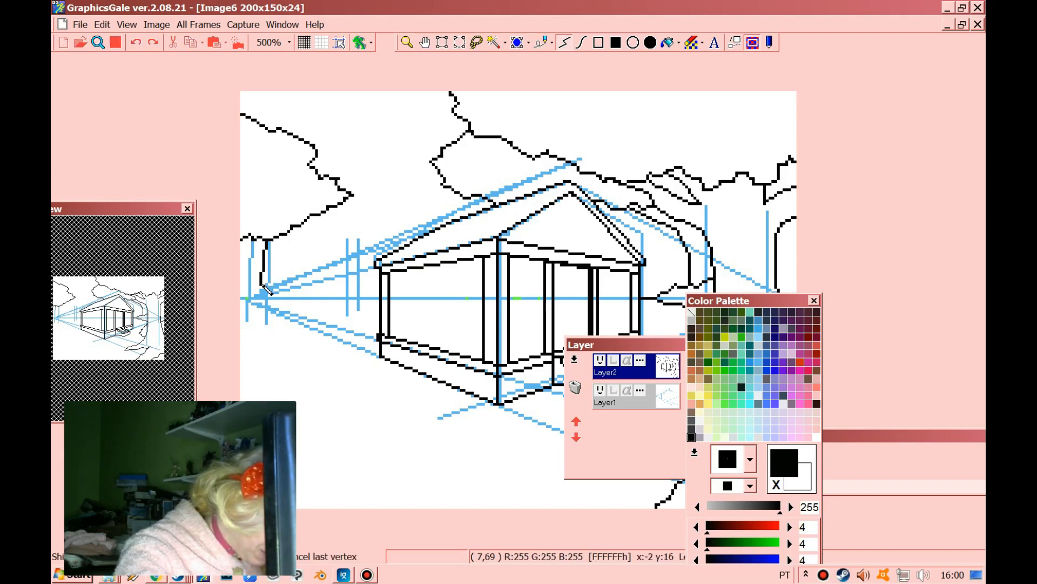
{"action": "left_click", "coordinate": [264, 310]}
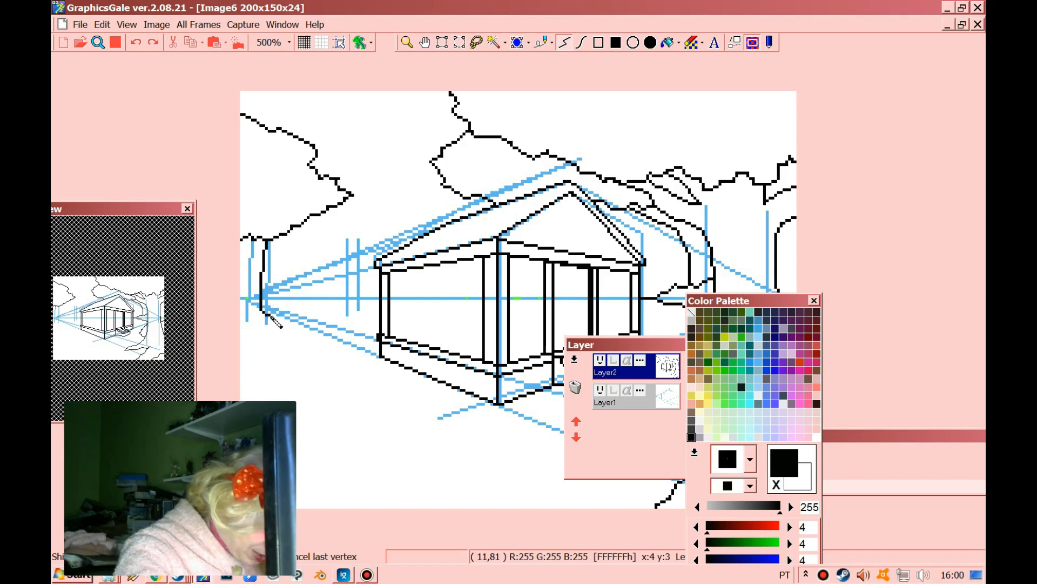
{"action": "left_click", "coordinate": [294, 320]}
{"action": "left_click", "coordinate": [310, 331]}
{"action": "left_click", "coordinate": [264, 329]}
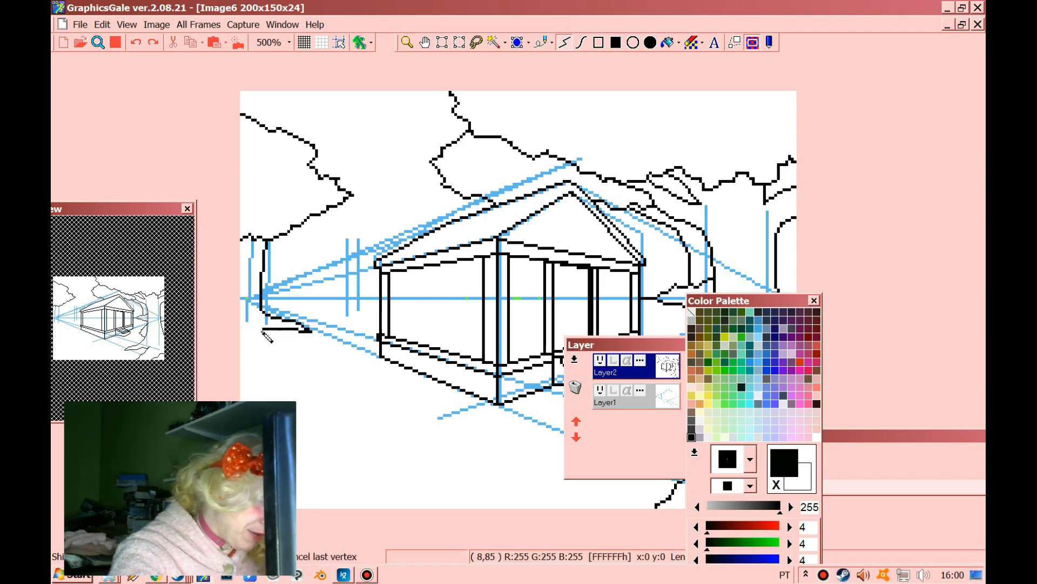
{"action": "left_click", "coordinate": [281, 342]}
{"action": "double_click", "coordinate": [236, 340]}
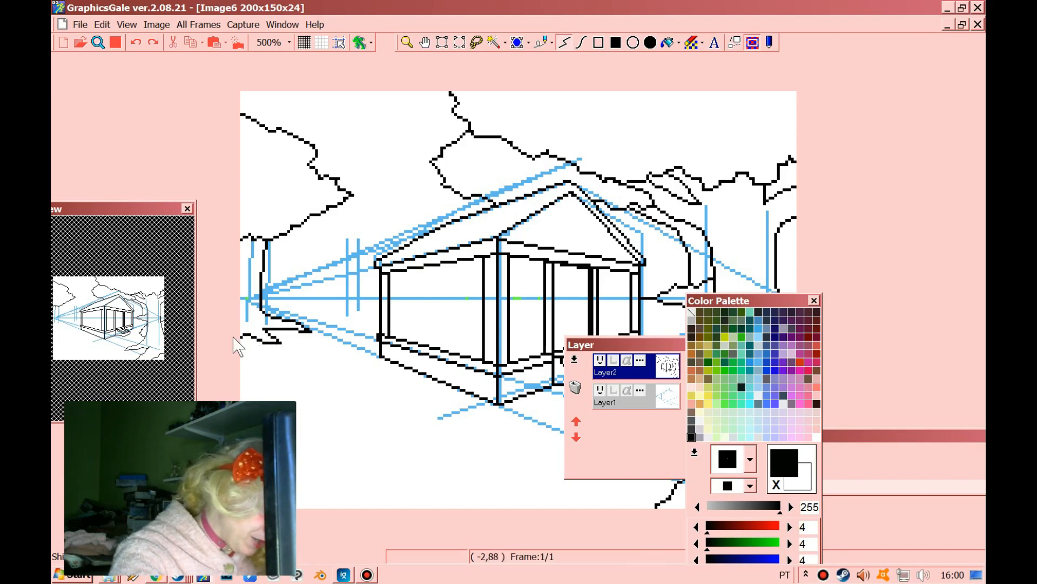
Draw the second tree's outer trunk edge along the canvas border below its foliage and touch it up with white.
{"action": "left_click", "coordinate": [241, 286]}
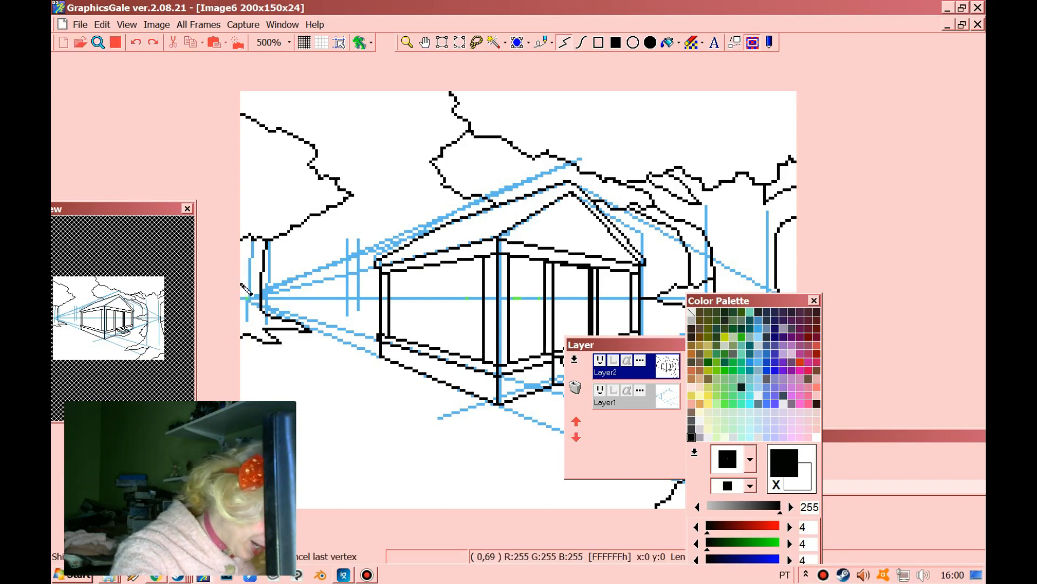
{"action": "double_click", "coordinate": [242, 240]}
{"action": "right_click", "coordinate": [246, 257]}
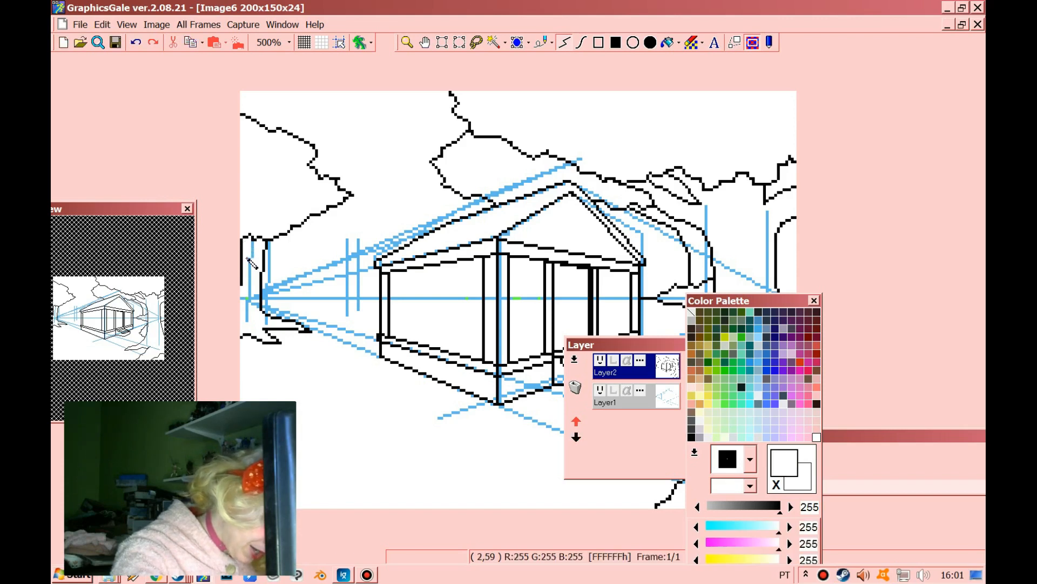
{"action": "left_click", "coordinate": [246, 257]}
{"action": "left_click", "coordinate": [241, 283]}
{"action": "right_click", "coordinate": [242, 267]}
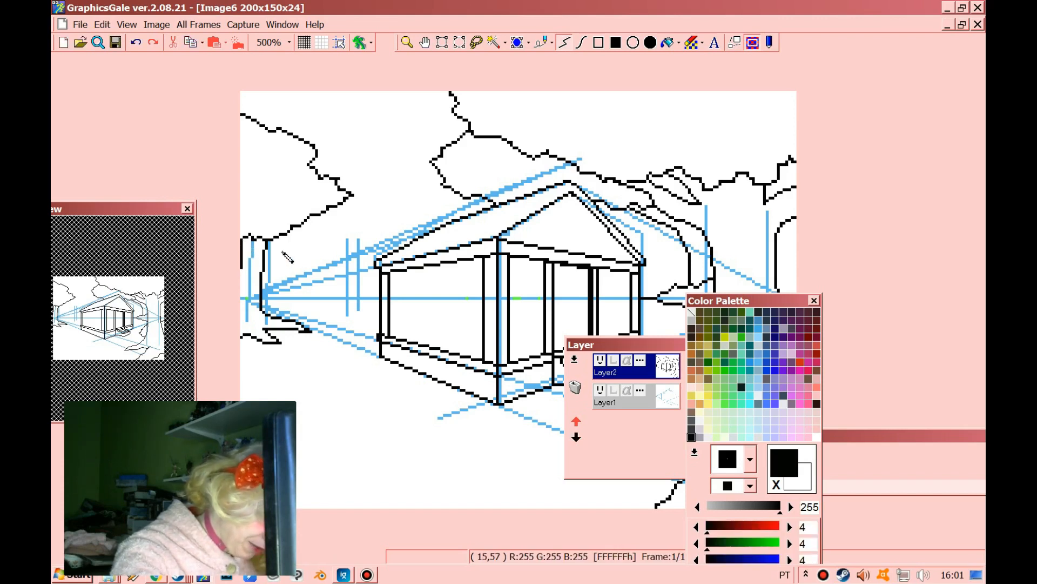
Draw the lower edge of the background foliage from the far roof corner back to the small tree's foliage.
{"action": "left_click", "coordinate": [328, 227]}
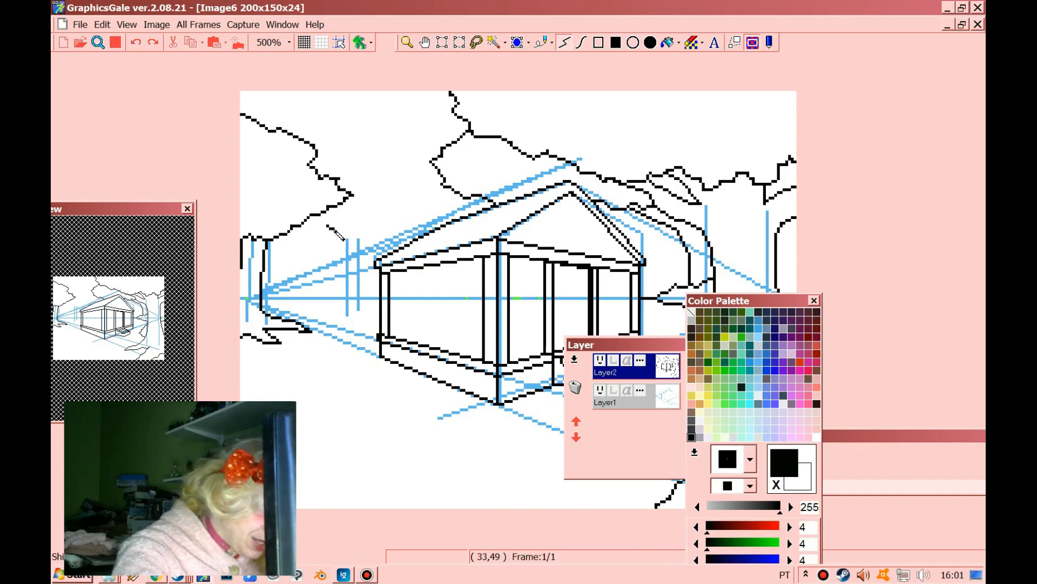
{"action": "double_click", "coordinate": [397, 247]}
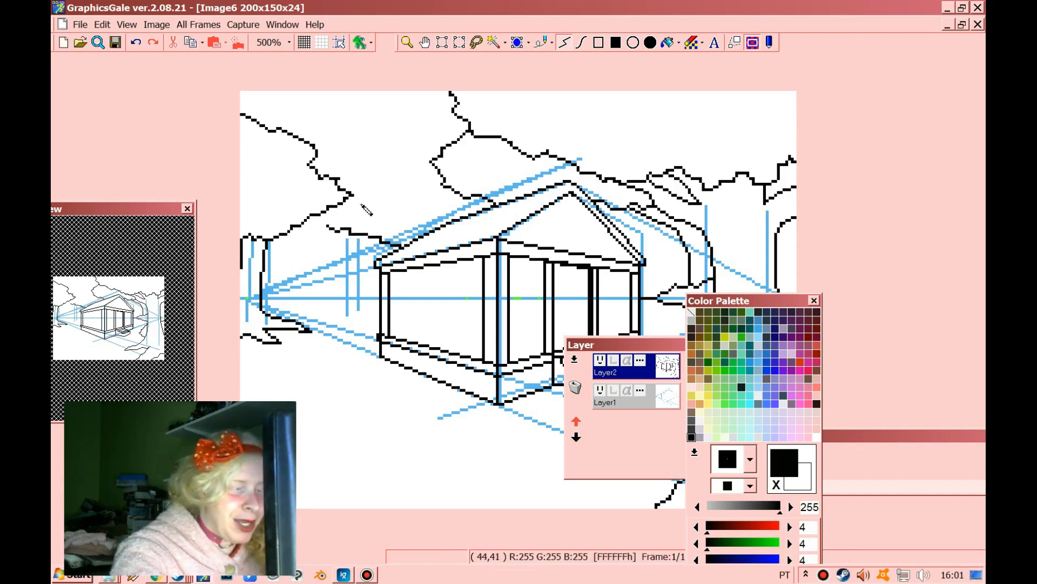
{"action": "left_click", "coordinate": [328, 222]}
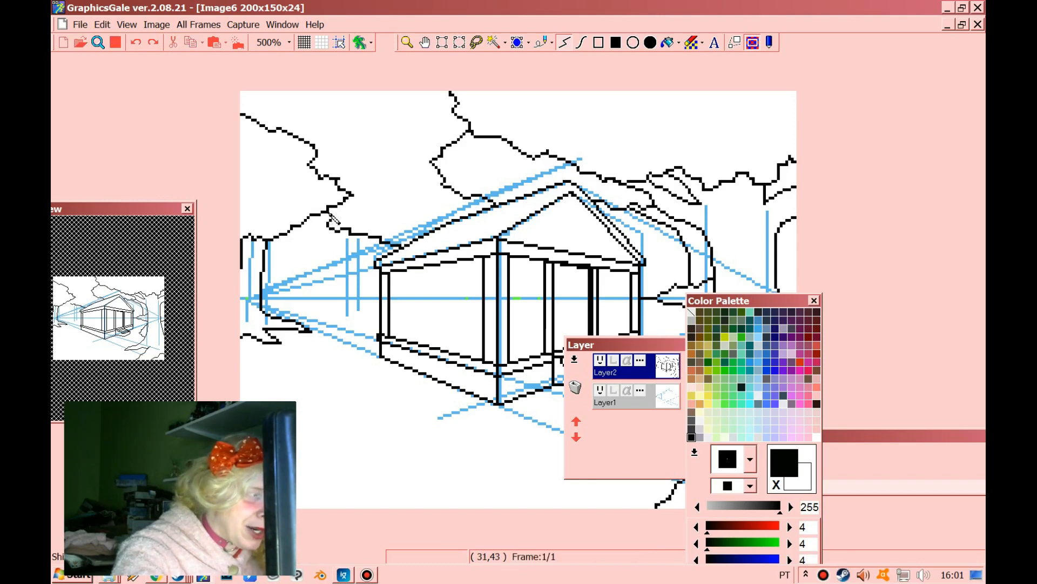
{"action": "double_click", "coordinate": [329, 212]}
Draw the jagged upper outline of the background foliage between the small tree and the foliage above the roof.
{"action": "left_click", "coordinate": [340, 181]}
{"action": "left_click", "coordinate": [373, 154]}
{"action": "left_click", "coordinate": [408, 153]}
{"action": "left_click", "coordinate": [422, 151]}
{"action": "left_click", "coordinate": [437, 140]}
{"action": "double_click", "coordinate": [451, 142]}
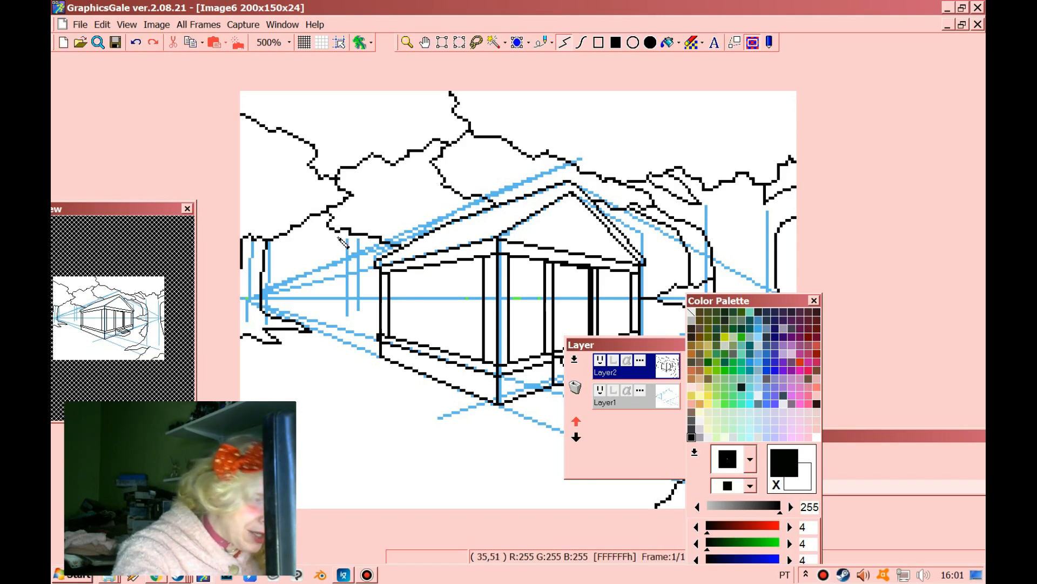
Ink the horizon from the small tree's trunk toward the house and raise its end to meet the wall.
{"action": "left_click", "coordinate": [262, 297]}
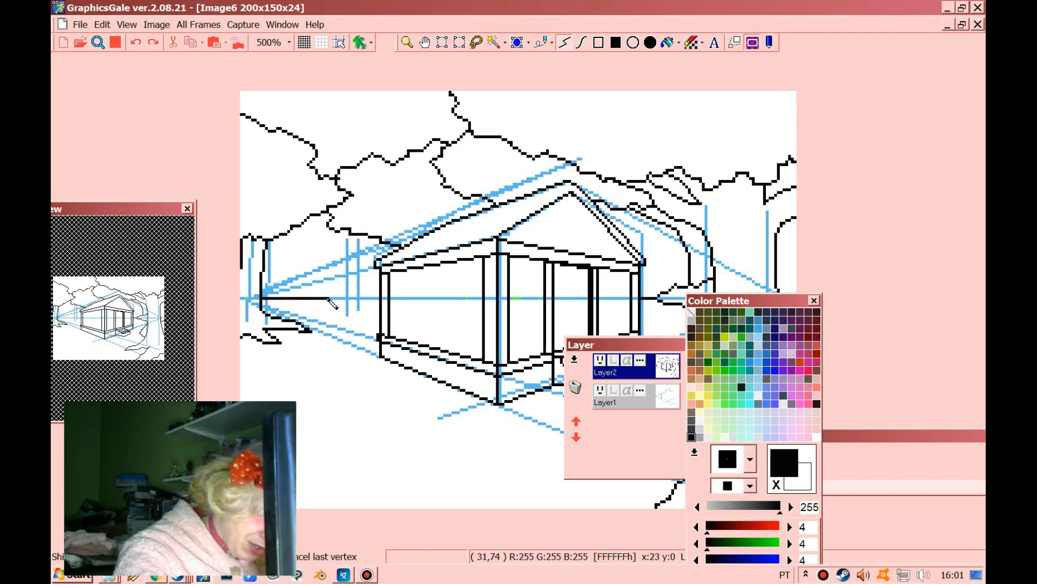
{"action": "double_click", "coordinate": [362, 296]}
{"action": "left_click_drag", "start_coordinate": [375, 289], "coordinate": [378, 287]}
{"action": "double_click", "coordinate": [379, 287]}
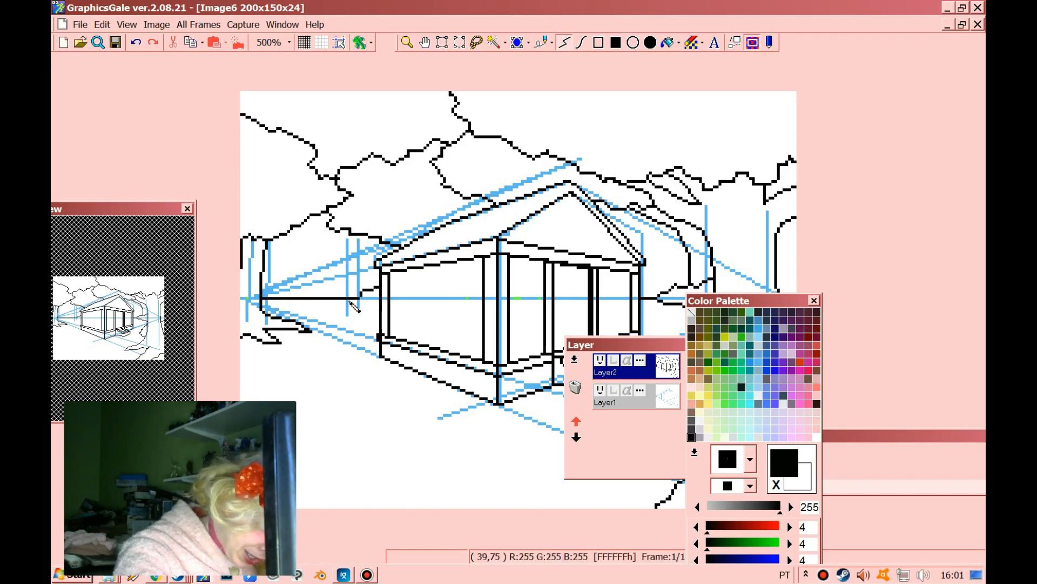
Draw a jagged ground line just below the horizon up to the house wall and clean up its junction with white and black.
{"action": "left_click", "coordinate": [307, 305]}
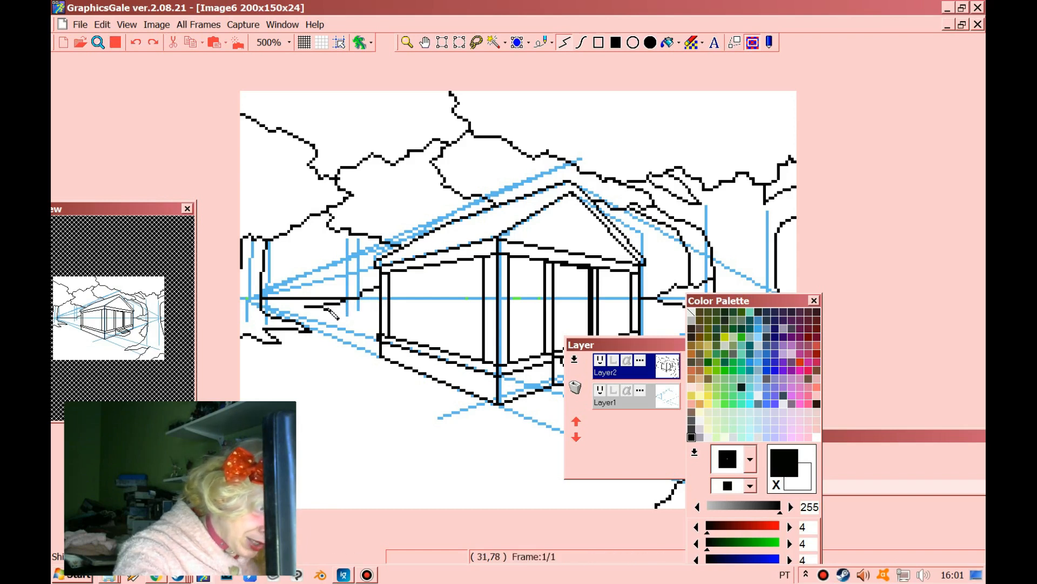
{"action": "double_click", "coordinate": [358, 315]}
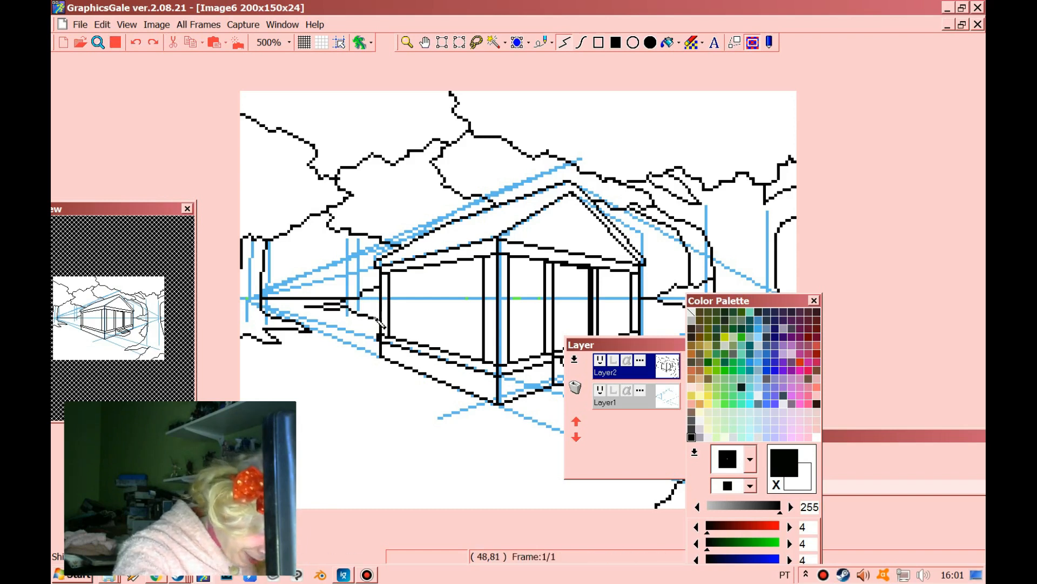
{"action": "left_click", "coordinate": [378, 321]}
{"action": "double_click", "coordinate": [358, 308]}
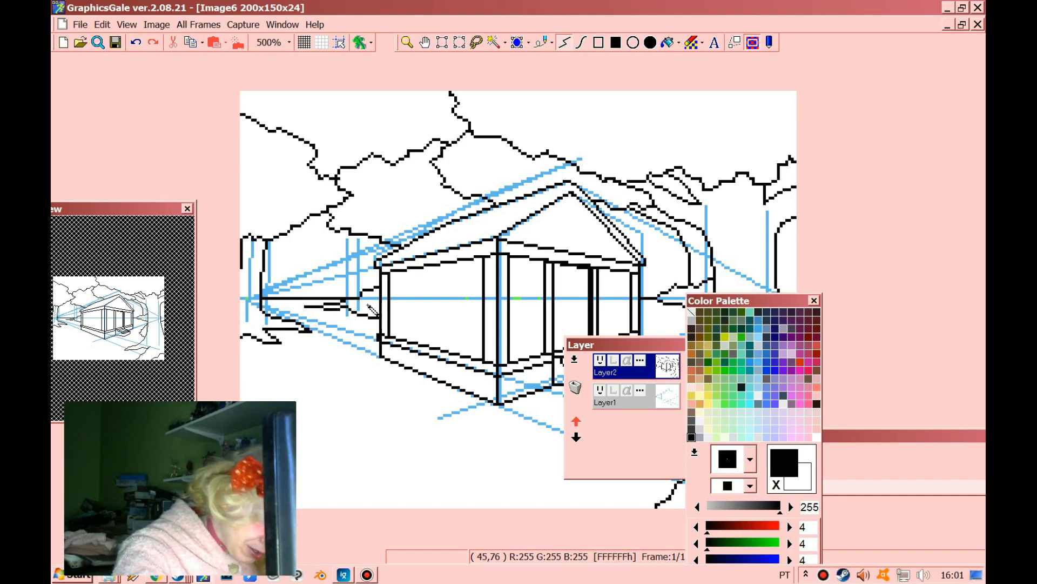
{"action": "right_click", "coordinate": [372, 309]}
{"action": "left_click", "coordinate": [345, 306]}
{"action": "double_click", "coordinate": [355, 306]}
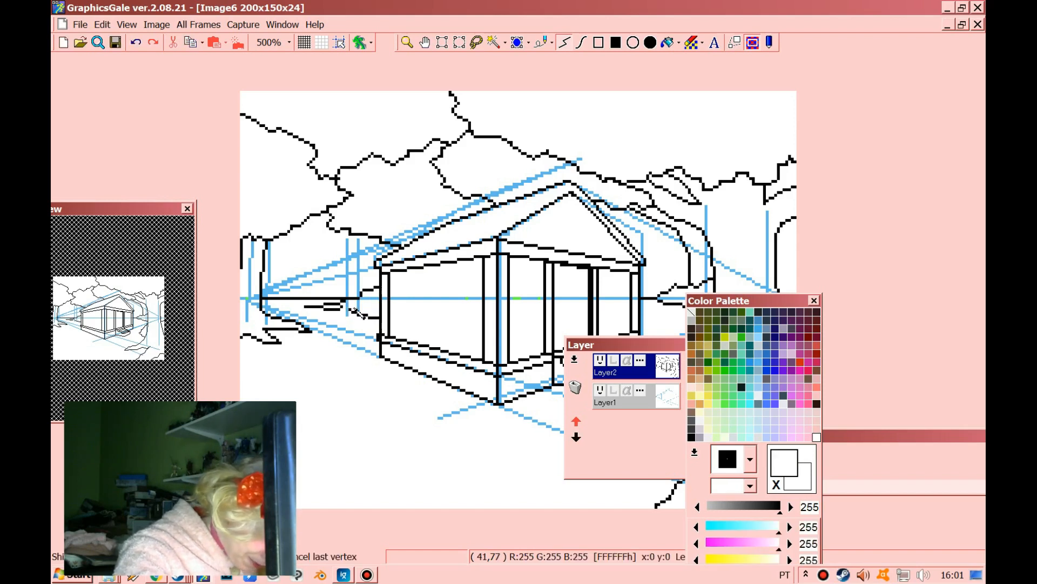
{"action": "left_click", "coordinate": [340, 307]}
{"action": "double_click", "coordinate": [353, 310]}
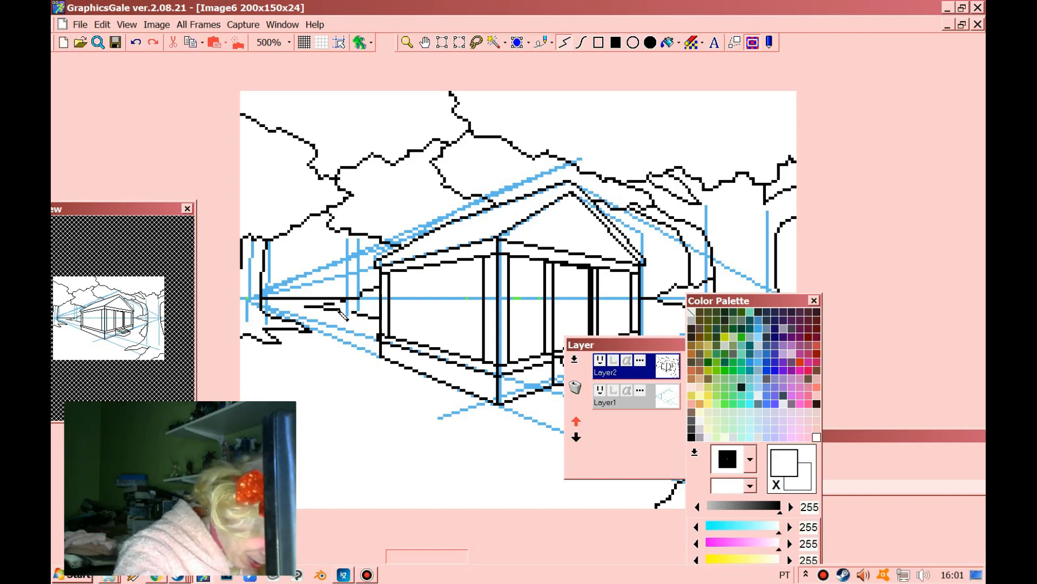
{"action": "right_click", "coordinate": [336, 309]}
{"action": "left_click", "coordinate": [336, 310]}
{"action": "double_click", "coordinate": [352, 312]}
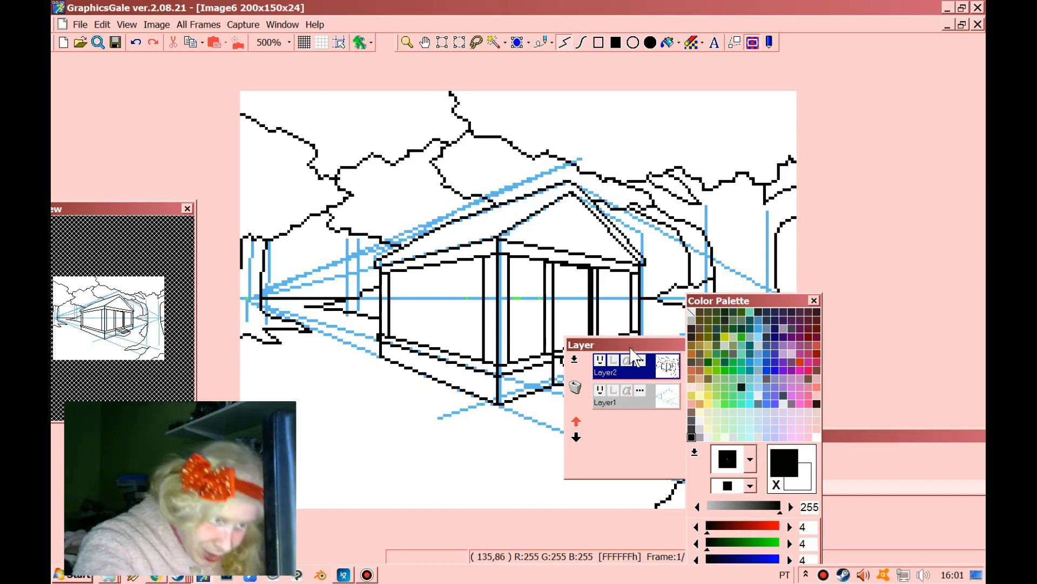
Move the Layer and Color Palette windows off the house and draw a small rectangular handle on its door.
{"action": "mouse_move", "coordinate": [616, 344]}
{"action": "left_mouse_down"}
{"action": "mouse_move", "coordinate": [760, 185]}
{"action": "mouse_move", "coordinate": [799, 109]}
{"action": "left_mouse_up"}
{"action": "left_click_drag", "start_coordinate": [756, 301], "coordinate": [809, 284]}
{"action": "left_click", "coordinate": [559, 315]}
{"action": "left_click", "coordinate": [568, 314]}
{"action": "left_click", "coordinate": [569, 309]}
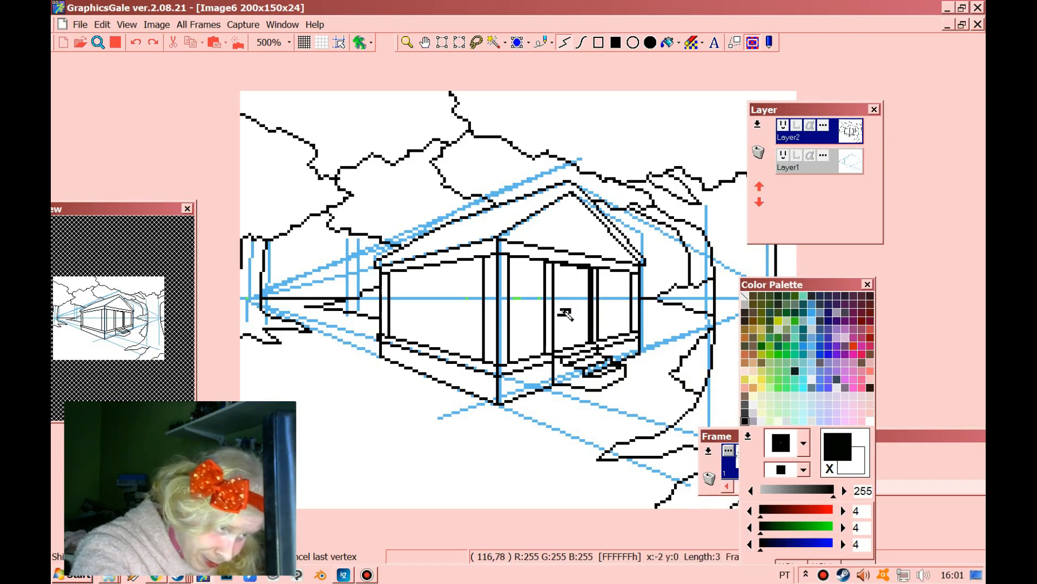
{"action": "left_click", "coordinate": [558, 310]}
{"action": "double_click", "coordinate": [556, 314]}
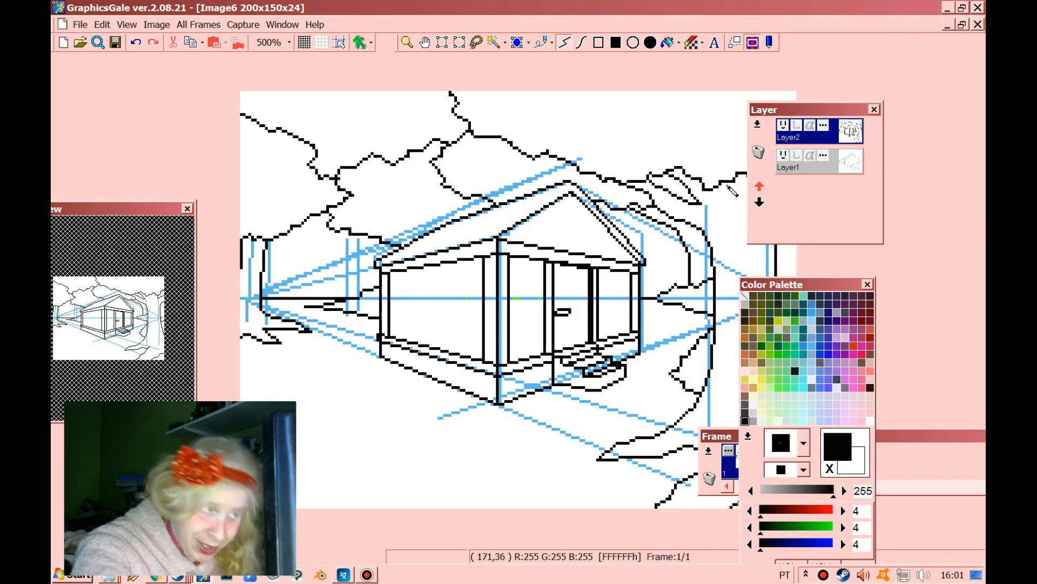
Hide the blue guide layer, Layer1, and view the whole drawing at 300%.
{"action": "left_click", "coordinate": [783, 156]}
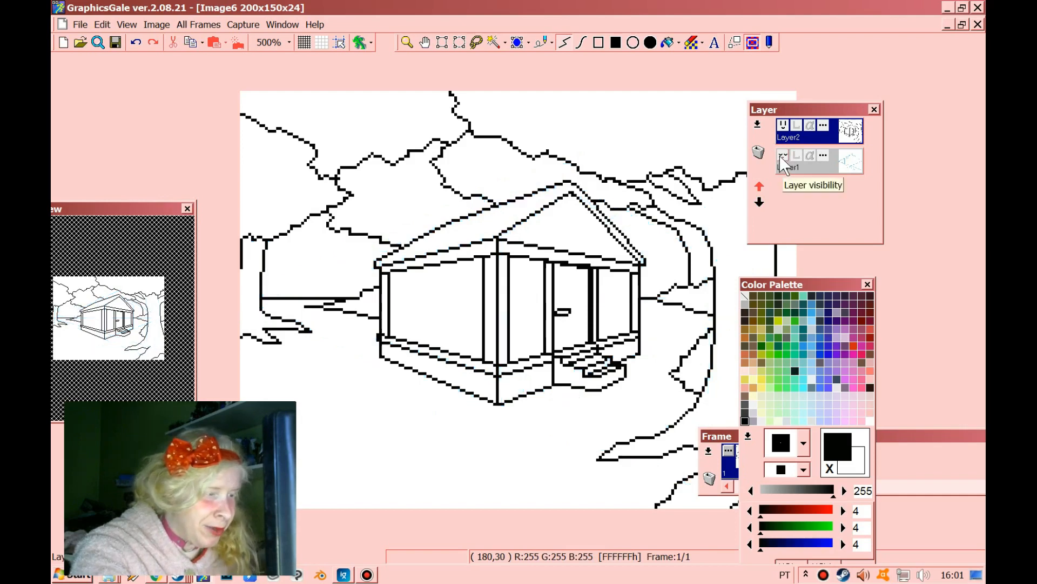
{"action": "left_click", "coordinate": [409, 44]}
{"action": "right_click", "coordinate": [456, 192]}
{"action": "right_click", "coordinate": [456, 192]}
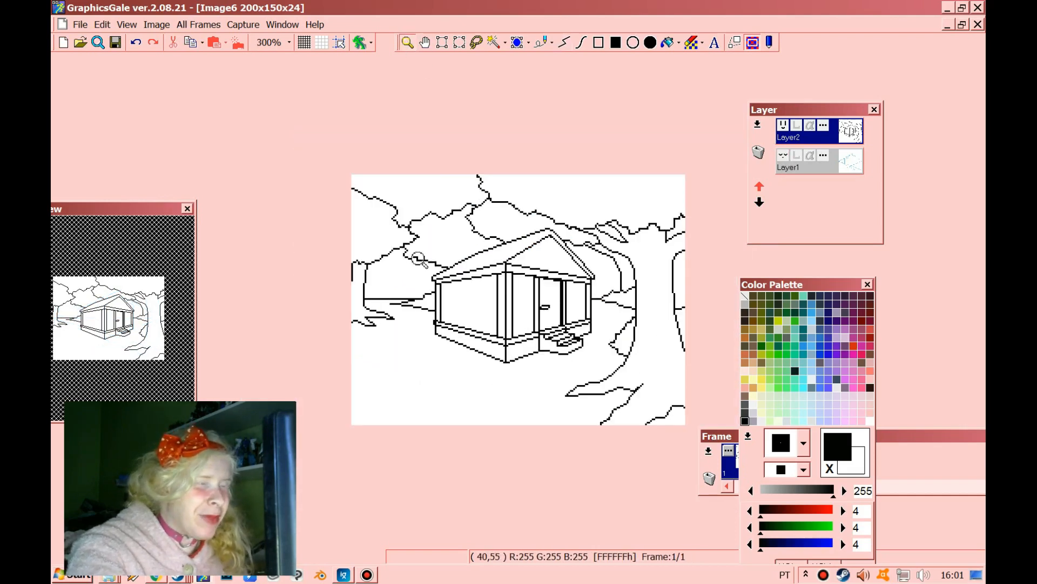
{"action": "left_click", "coordinate": [448, 330]}
{"action": "right_click", "coordinate": [527, 330]}
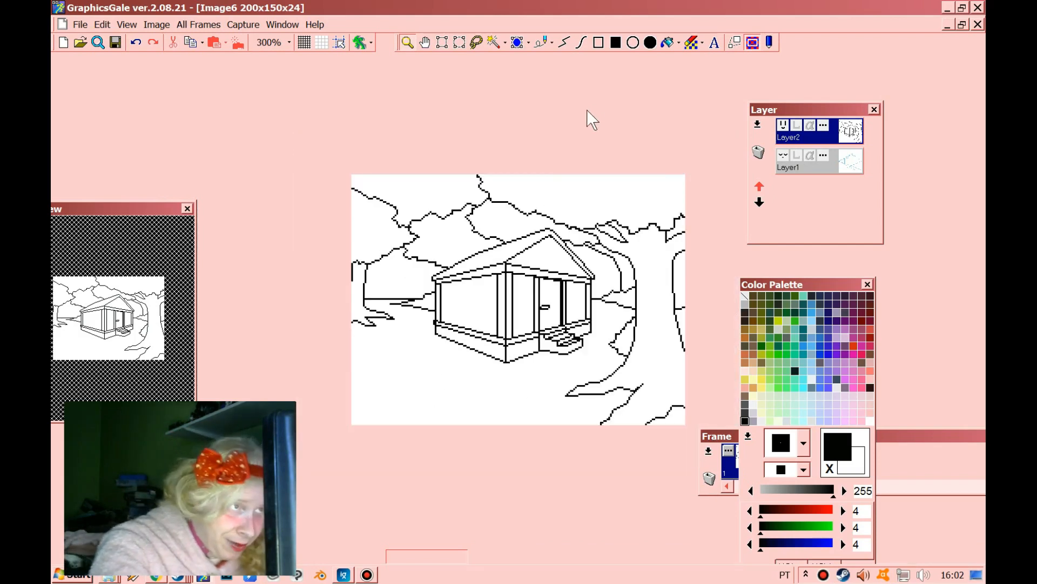
Draw a jagged foreground grass outline from the canvas's side edge below the small tree down to its lower edge.
{"action": "left_click", "coordinate": [565, 42]}
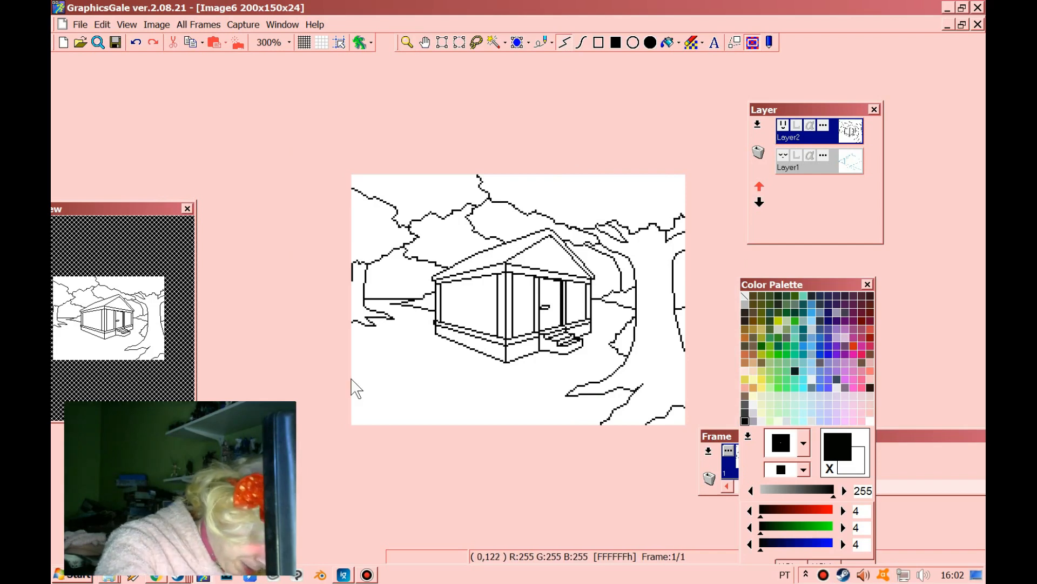
{"action": "left_click_drag", "start_coordinate": [352, 379], "coordinate": [362, 384]}
{"action": "left_click", "coordinate": [375, 379]}
{"action": "left_click", "coordinate": [384, 374]}
{"action": "left_click", "coordinate": [412, 377]}
{"action": "left_click", "coordinate": [413, 386]}
{"action": "left_click", "coordinate": [423, 383]}
{"action": "left_click", "coordinate": [428, 388]}
{"action": "left_click", "coordinate": [433, 389]}
{"action": "left_click", "coordinate": [449, 387]}
{"action": "left_click", "coordinate": [451, 393]}
{"action": "left_click", "coordinate": [469, 396]}
{"action": "left_click", "coordinate": [470, 404]}
{"action": "left_click", "coordinate": [496, 409]}
{"action": "left_click", "coordinate": [502, 416]}
{"action": "left_click", "coordinate": [513, 418]}
{"action": "left_click", "coordinate": [522, 426]}
{"action": "double_click", "coordinate": [526, 428]}
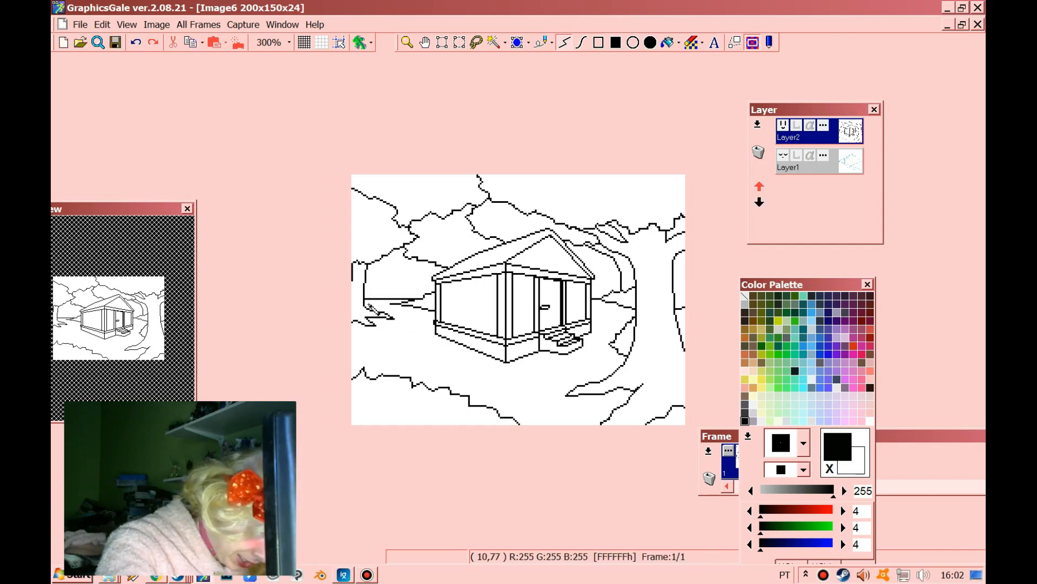
Draw the path's outer edge from the small tree's trunk around the front of the house to the large tree's base.
{"action": "left_click", "coordinate": [366, 298]}
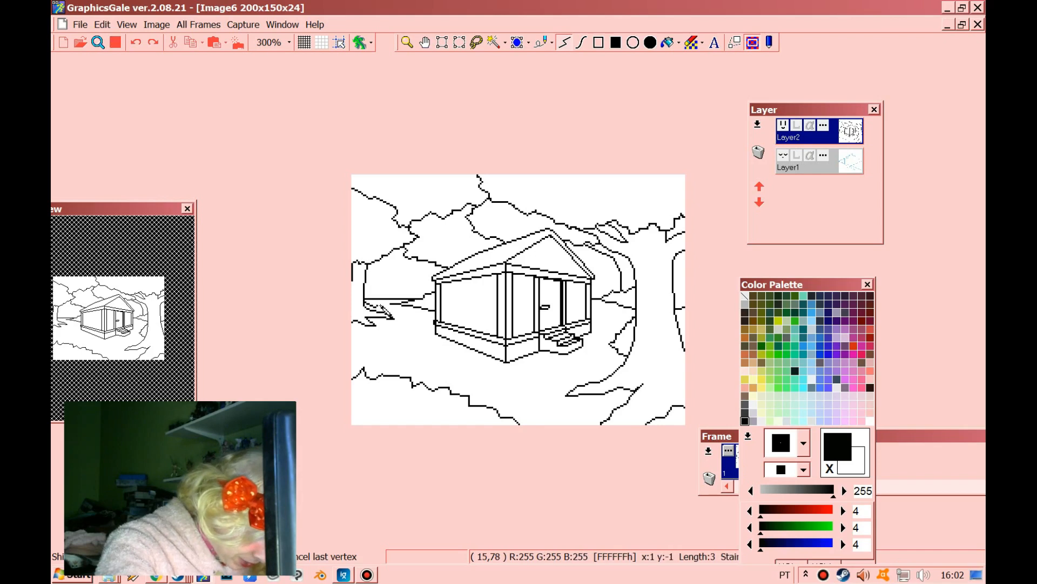
{"action": "double_click", "coordinate": [385, 307]}
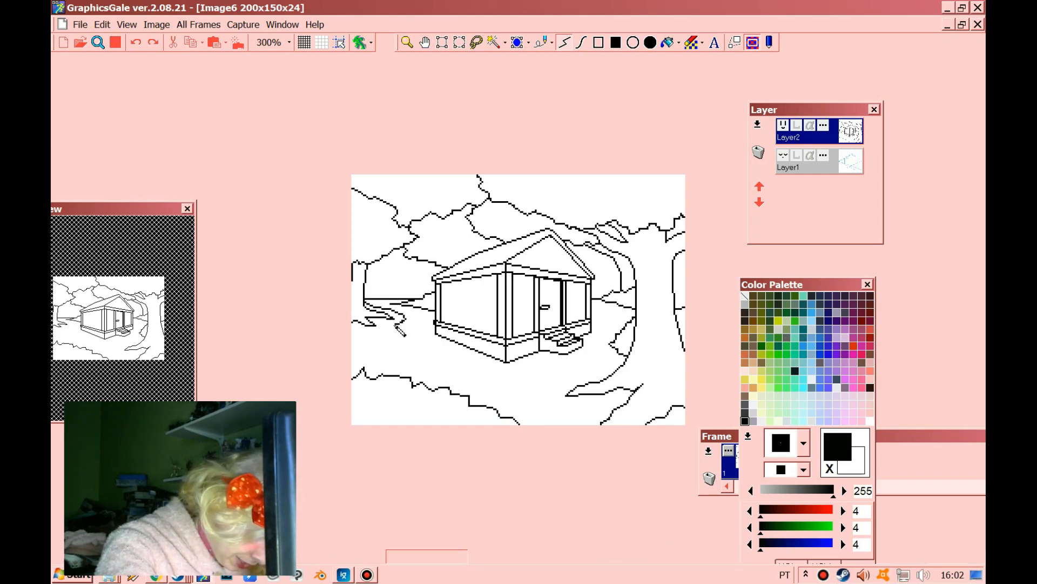
{"action": "left_click", "coordinate": [392, 335]}
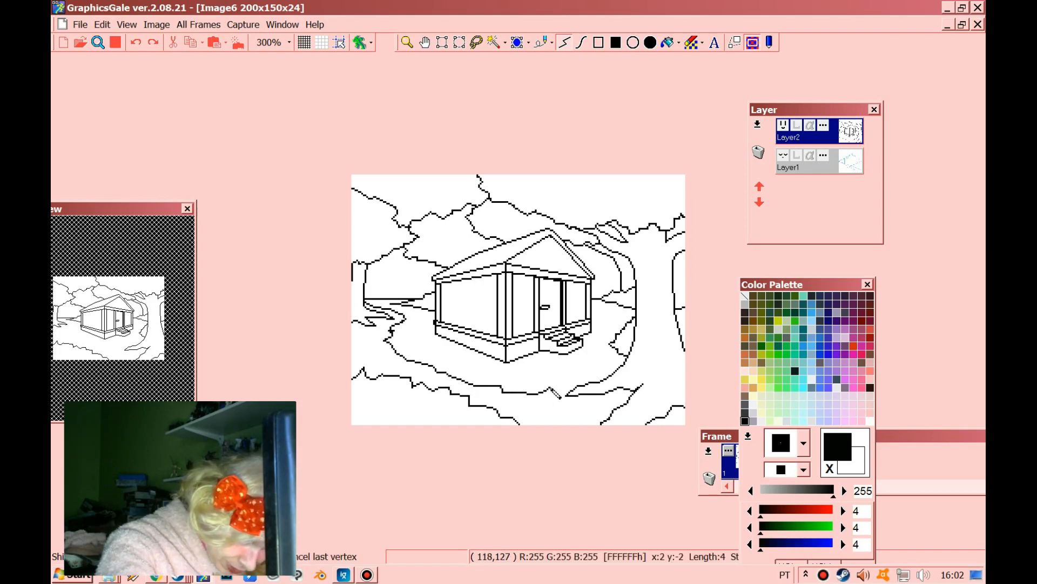
{"action": "left_click", "coordinate": [587, 384]}
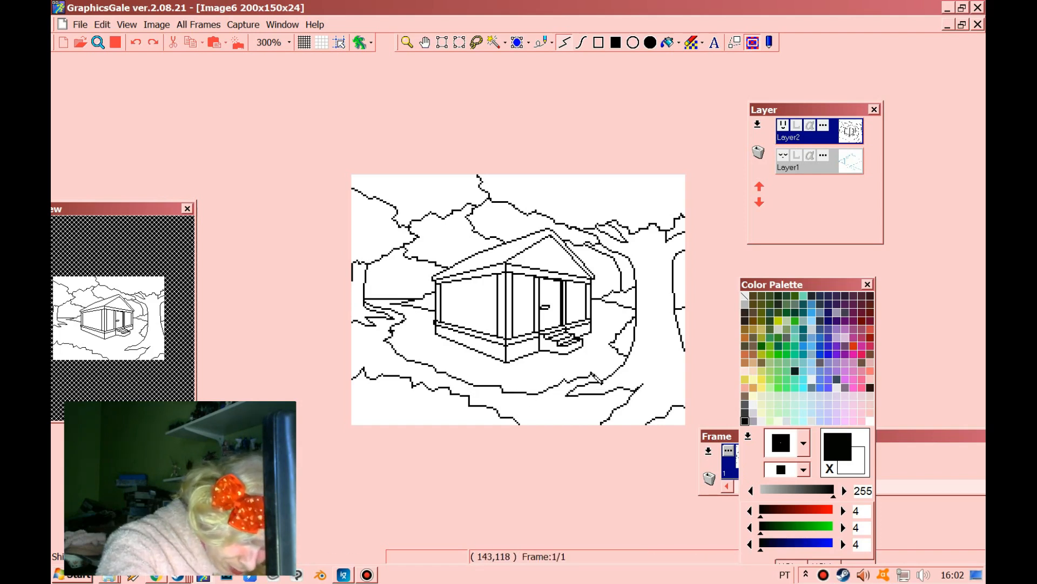
Draw the path's inner edge from near the large tree past the steps and around the house to the small tree.
{"action": "left_click_drag", "start_coordinate": [609, 362], "coordinate": [610, 361]}
{"action": "left_click_drag", "start_coordinate": [604, 360], "coordinate": [608, 353]}
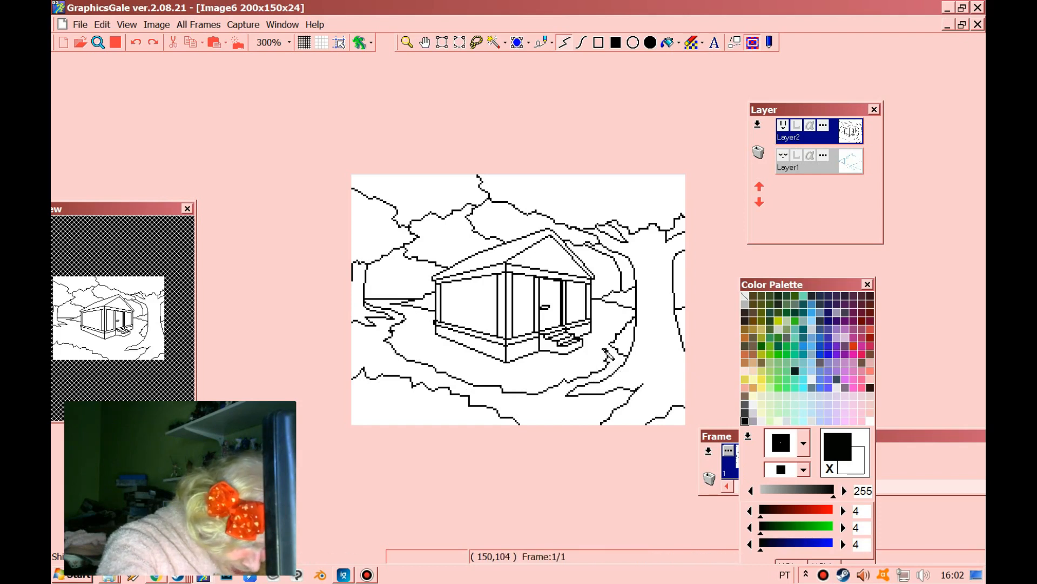
{"action": "double_click", "coordinate": [584, 345]}
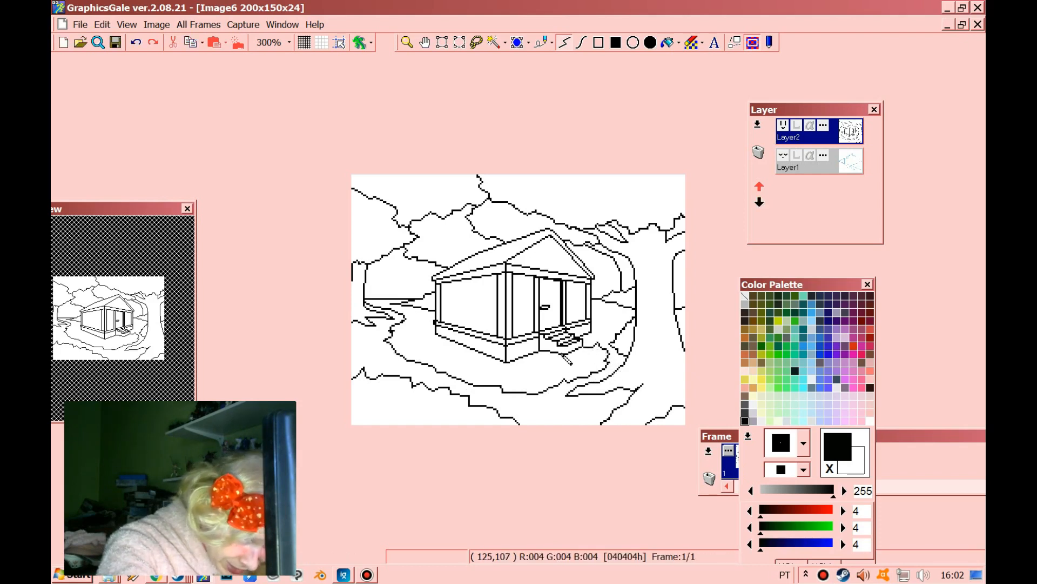
{"action": "double_click", "coordinate": [585, 343]}
{"action": "double_click", "coordinate": [583, 346]}
{"action": "left_click", "coordinate": [562, 355]}
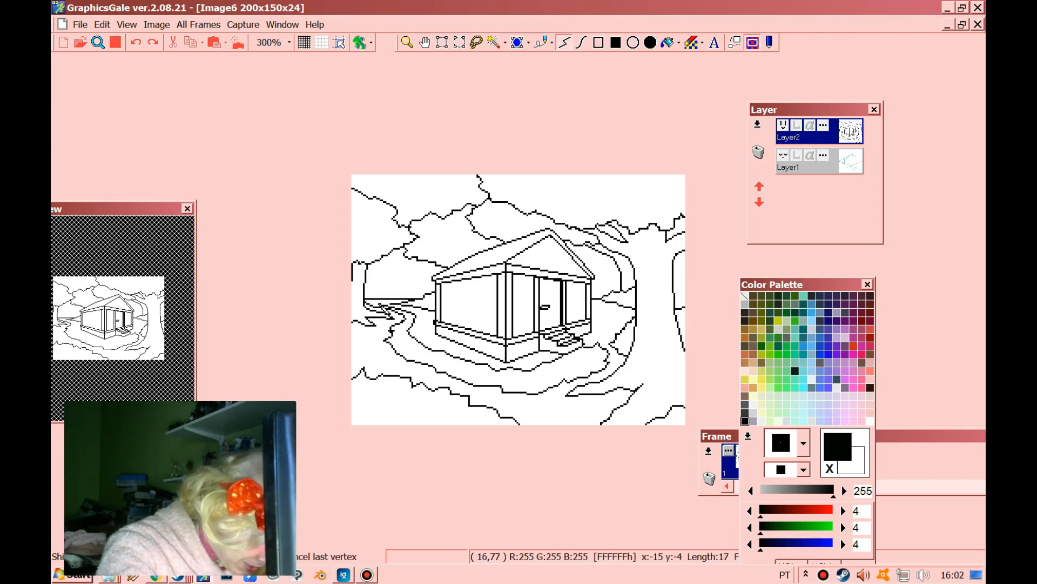
{"action": "left_click", "coordinate": [369, 304]}
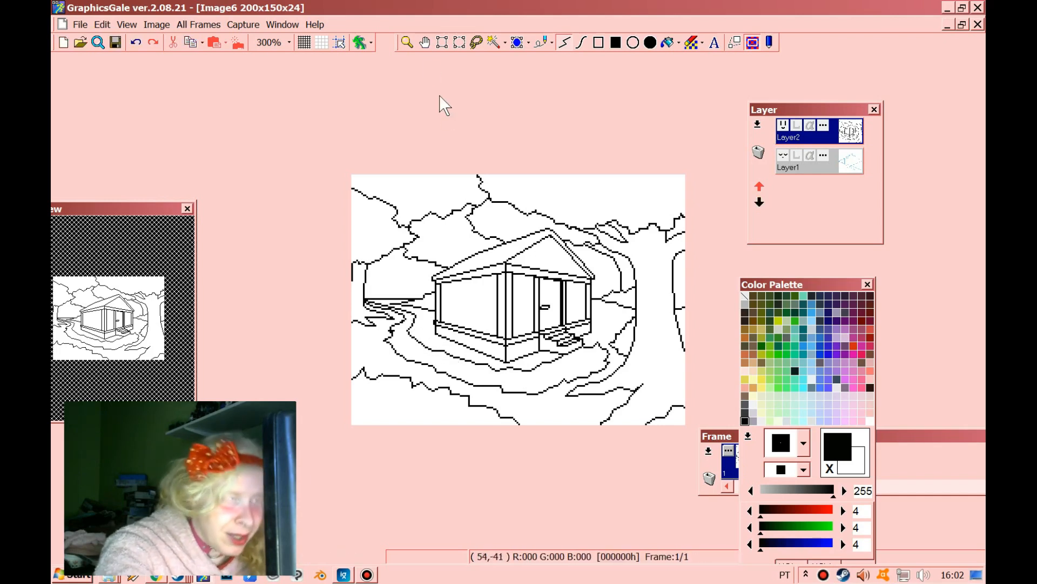
Zoom in to 1000% and thin the black blob at the far corner of the house's base with white pixels.
{"action": "left_click", "coordinate": [406, 42]}
{"action": "left_click", "coordinate": [518, 341]}
{"action": "left_click", "coordinate": [517, 341]}
{"action": "left_click", "coordinate": [508, 349]}
{"action": "left_click", "coordinate": [493, 361]}
{"action": "left_click", "coordinate": [484, 366]}
{"action": "left_click", "coordinate": [441, 370]}
{"action": "left_click", "coordinate": [403, 371]}
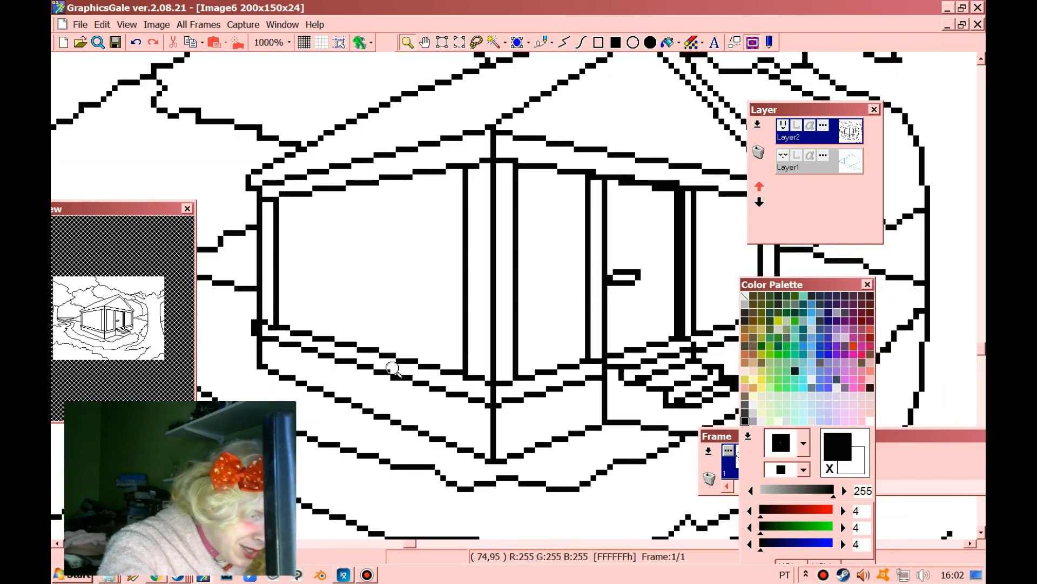
{"action": "scroll", "coordinate": [395, 351], "scroll_direction": "down", "scroll_amount": 3}
{"action": "left_click", "coordinate": [564, 42]}
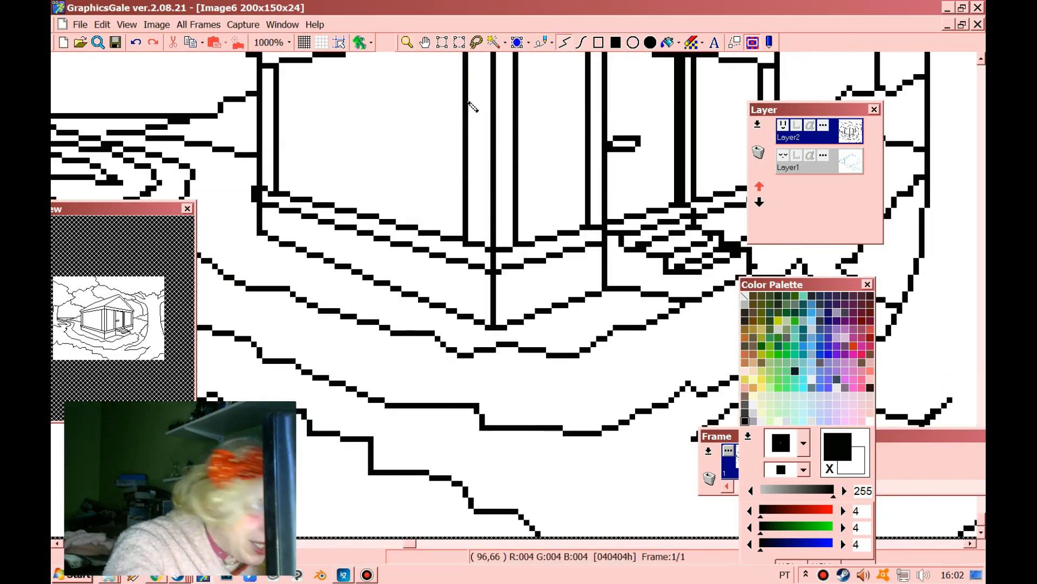
{"action": "right_click", "coordinate": [265, 200]}
{"action": "left_click", "coordinate": [262, 193]}
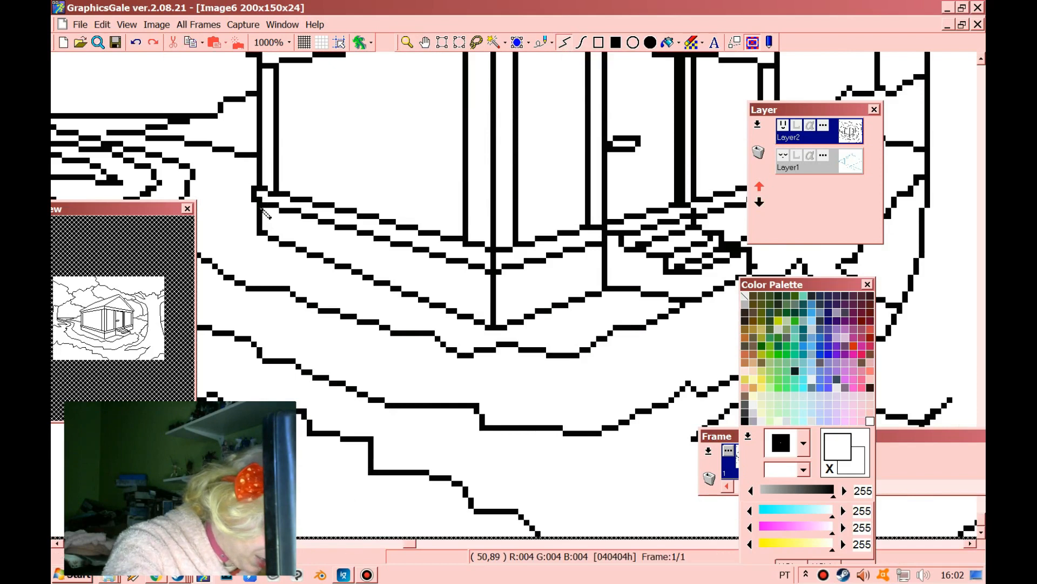
Break up the long wall's ground line beside its far corner into short grass tufts using white and black pixels.
{"action": "left_click", "coordinate": [269, 234]}
{"action": "right_click", "coordinate": [262, 231]}
{"action": "right_click", "coordinate": [264, 229]}
{"action": "left_click_drag", "start_coordinate": [263, 229], "coordinate": [316, 252]}
{"action": "right_click", "coordinate": [263, 232]}
{"action": "left_click", "coordinate": [270, 228]}
{"action": "right_click", "coordinate": [291, 249]}
{"action": "right_click", "coordinate": [287, 244]}
{"action": "right_click", "coordinate": [332, 272]}
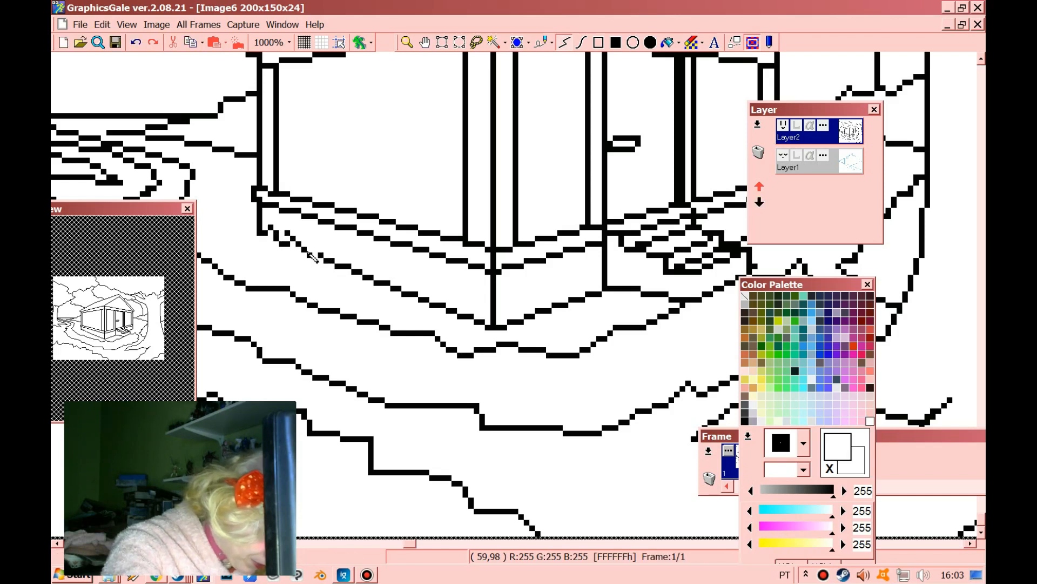
Continue the grass tufts along the ground line toward the middle of the long wall.
{"action": "left_click", "coordinate": [315, 250]}
{"action": "right_click", "coordinate": [320, 255]}
{"action": "mouse_move", "coordinate": [321, 250]}
{"action": "left_mouse_down"}
{"action": "mouse_move", "coordinate": [361, 262]}
{"action": "mouse_move", "coordinate": [361, 276]}
{"action": "left_mouse_up"}
{"action": "right_click", "coordinate": [350, 284]}
{"action": "left_click", "coordinate": [354, 272]}
{"action": "right_click", "coordinate": [349, 265]}
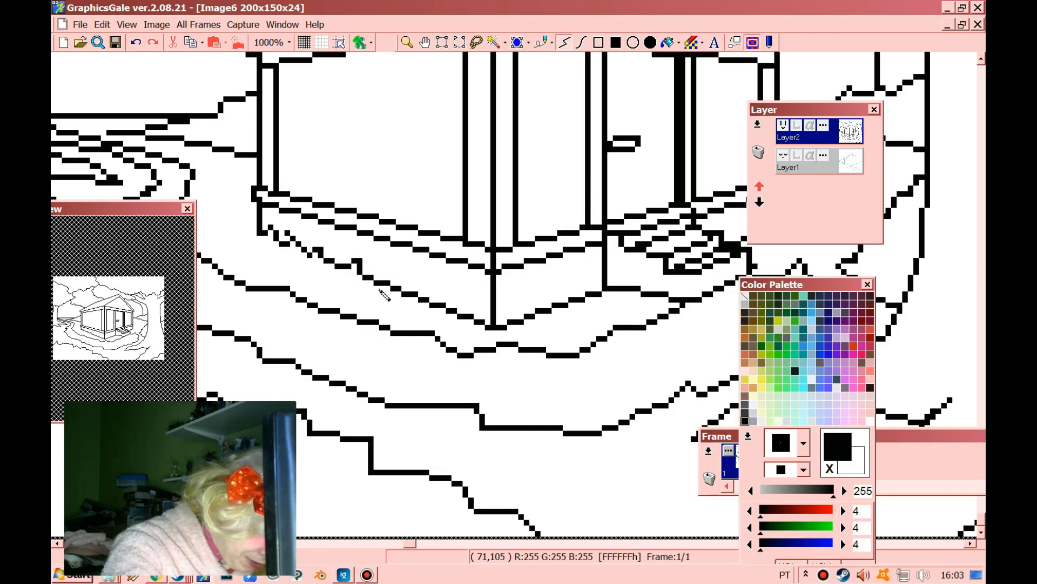
Draw taller grass tufts on the ground line past the middle of the long wall, erasing the straight line between them.
{"action": "right_click", "coordinate": [380, 289]}
{"action": "left_click", "coordinate": [382, 283]}
{"action": "right_click", "coordinate": [377, 282]}
{"action": "mouse_move", "coordinate": [377, 282]}
{"action": "left_mouse_down"}
{"action": "mouse_move", "coordinate": [378, 270]}
{"action": "mouse_move", "coordinate": [390, 283]}
{"action": "mouse_move", "coordinate": [415, 277]}
{"action": "mouse_move", "coordinate": [421, 297]}
{"action": "mouse_move", "coordinate": [448, 311]}
{"action": "mouse_move", "coordinate": [457, 296]}
{"action": "mouse_move", "coordinate": [468, 310]}
{"action": "left_mouse_up"}
{"action": "right_click", "coordinate": [414, 305]}
{"action": "left_click", "coordinate": [415, 295]}
{"action": "right_click", "coordinate": [409, 294]}
Finish the long wall's grass tufts up to the house's front corner with white gaps and black pixels.
{"action": "right_click", "coordinate": [448, 317]}
{"action": "right_click", "coordinate": [448, 300]}
{"action": "right_click", "coordinate": [468, 327]}
{"action": "left_click", "coordinate": [467, 316]}
{"action": "right_click", "coordinate": [462, 316]}
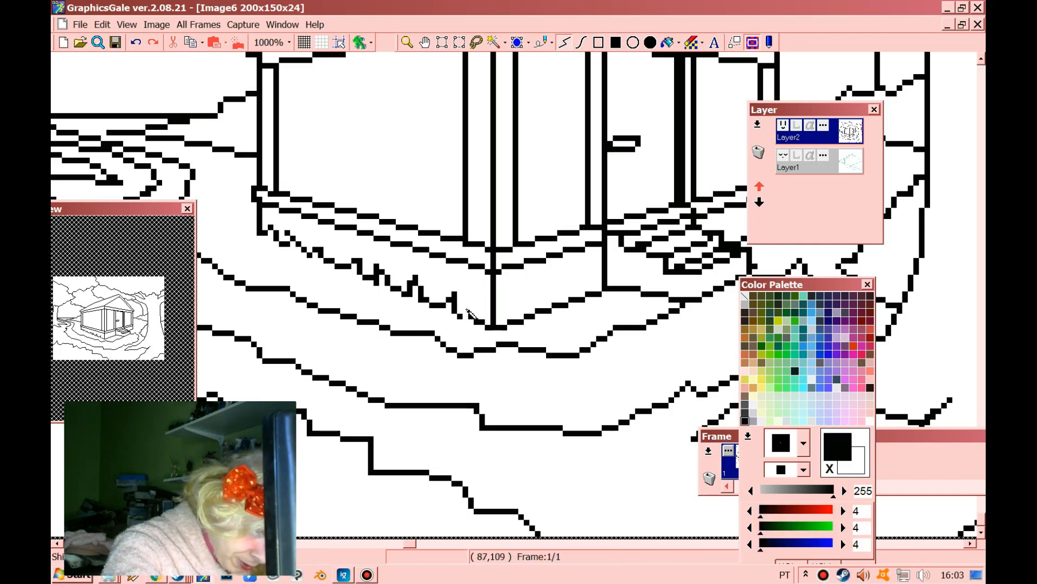
Break up the entrance wall's ground line beside the house's front corner with white gaps and a short black grass tuft.
{"action": "right_click", "coordinate": [538, 331]}
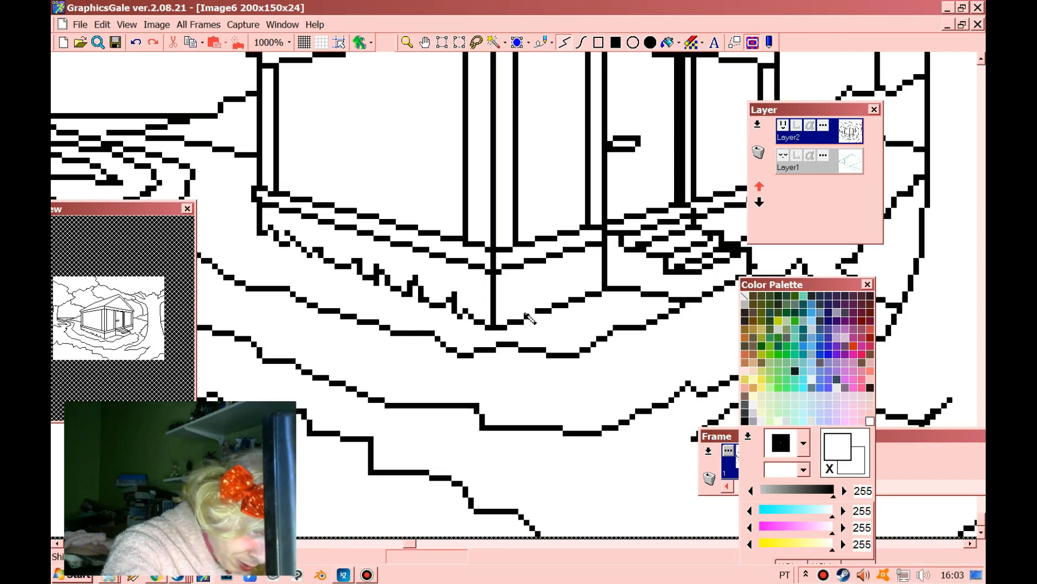
{"action": "left_click", "coordinate": [526, 314]}
{"action": "left_click", "coordinate": [530, 315]}
{"action": "right_click", "coordinate": [538, 312]}
{"action": "left_click_drag", "start_coordinate": [532, 299], "coordinate": [526, 314]}
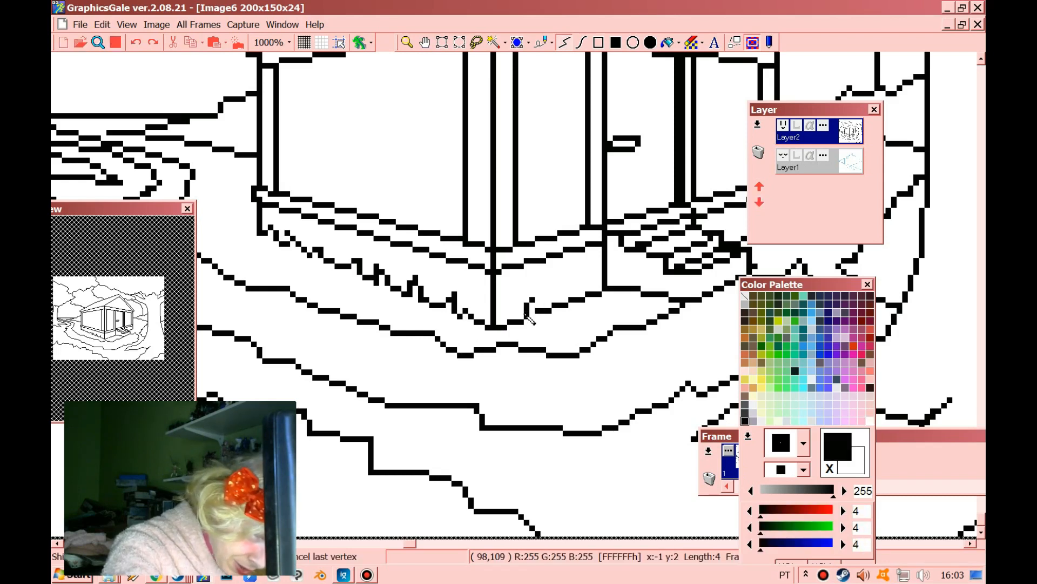
{"action": "right_click", "coordinate": [573, 316]}
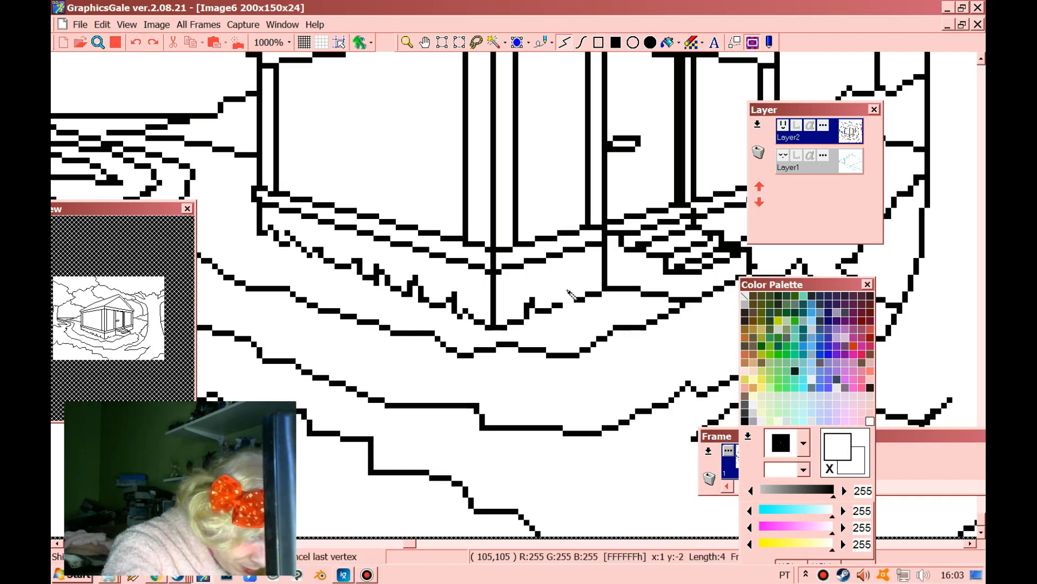
Continue the grass tufts along the entrance wall's ground line up to and just past the doorway post.
{"action": "right_click", "coordinate": [566, 298]}
{"action": "mouse_move", "coordinate": [566, 298]}
{"action": "left_mouse_down"}
{"action": "mouse_move", "coordinate": [570, 288]}
{"action": "mouse_move", "coordinate": [581, 302]}
{"action": "mouse_move", "coordinate": [600, 295]}
{"action": "mouse_move", "coordinate": [594, 284]}
{"action": "mouse_move", "coordinate": [621, 285]}
{"action": "left_mouse_up"}
{"action": "right_click", "coordinate": [590, 307]}
{"action": "right_click", "coordinate": [588, 295]}
{"action": "right_click", "coordinate": [616, 294]}
{"action": "left_click", "coordinate": [621, 289]}
{"action": "right_click", "coordinate": [617, 289]}
{"action": "right_click", "coordinate": [633, 295]}
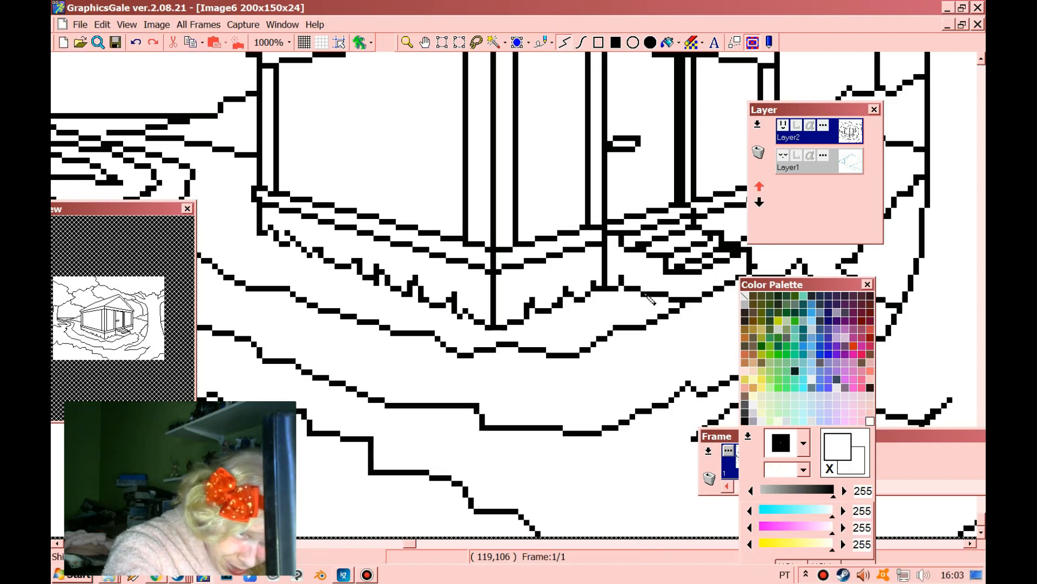
Finish the grass tufts from the doorway post to the path edge below the entrance steps.
{"action": "right_click", "coordinate": [646, 292]}
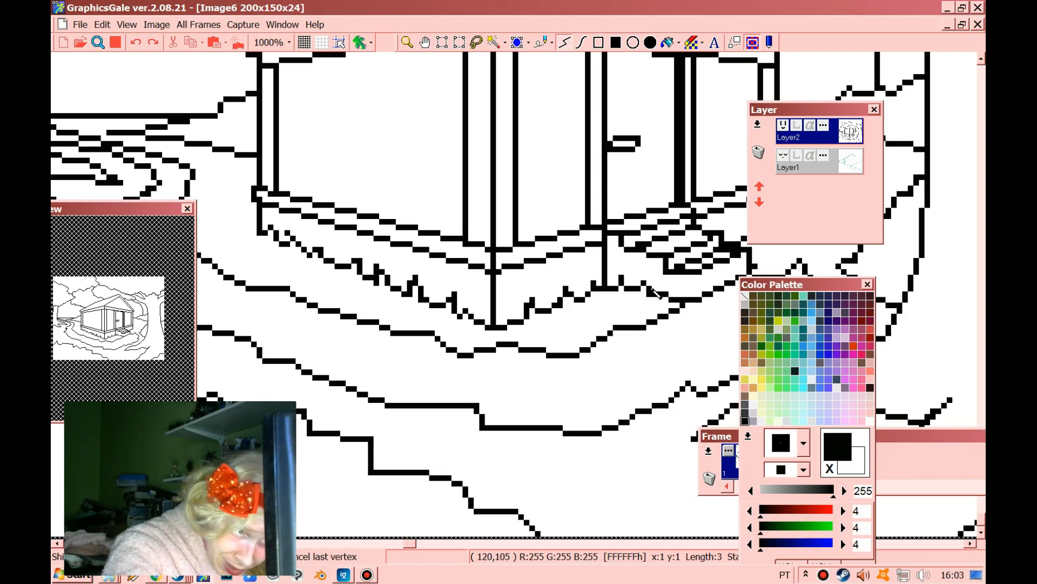
{"action": "right_click", "coordinate": [655, 304]}
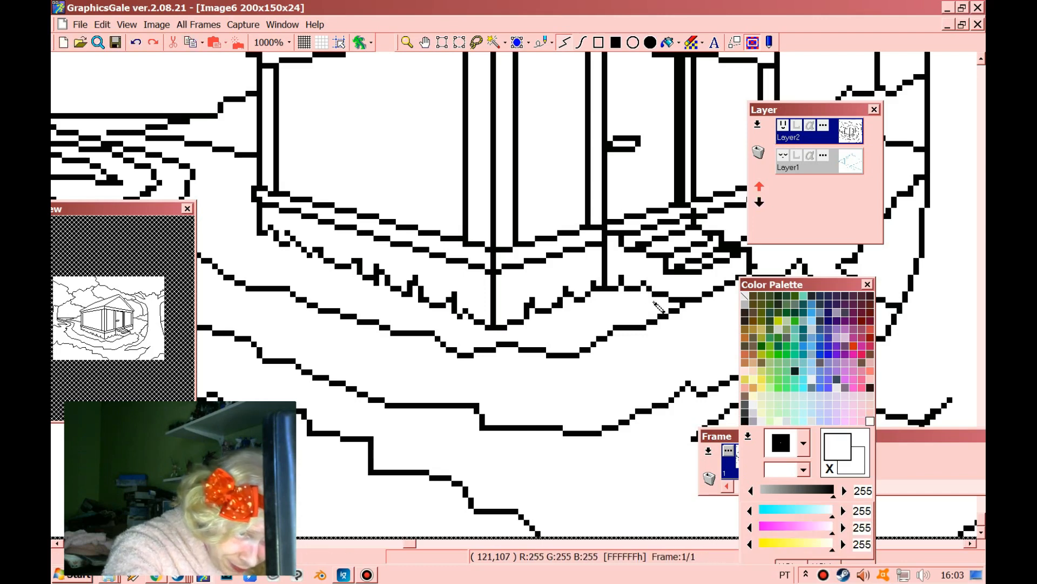
{"action": "right_click", "coordinate": [685, 301]}
{"action": "left_click_drag", "start_coordinate": [684, 300], "coordinate": [684, 295]}
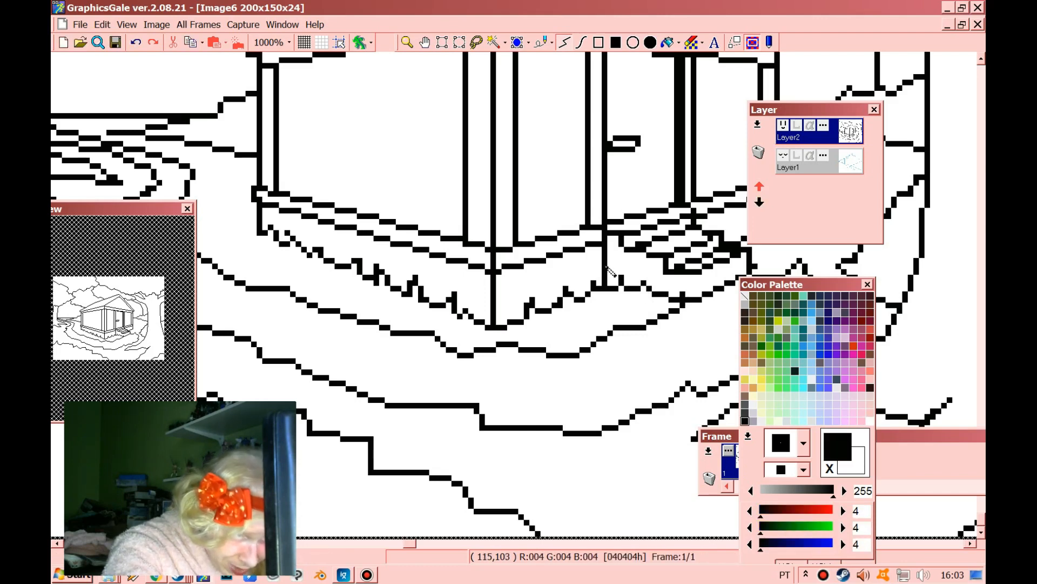
Move the Color Palette window clear of the ground between the entrance steps and the house's far corner.
{"action": "left_click", "coordinate": [407, 43]}
{"action": "right_click", "coordinate": [512, 188]}
{"action": "right_click", "coordinate": [512, 188]}
{"action": "right_click", "coordinate": [524, 201]}
{"action": "right_click", "coordinate": [545, 224]}
{"action": "right_click", "coordinate": [548, 232]}
{"action": "right_click", "coordinate": [569, 281]}
{"action": "left_click", "coordinate": [648, 340]}
{"action": "left_click", "coordinate": [683, 364]}
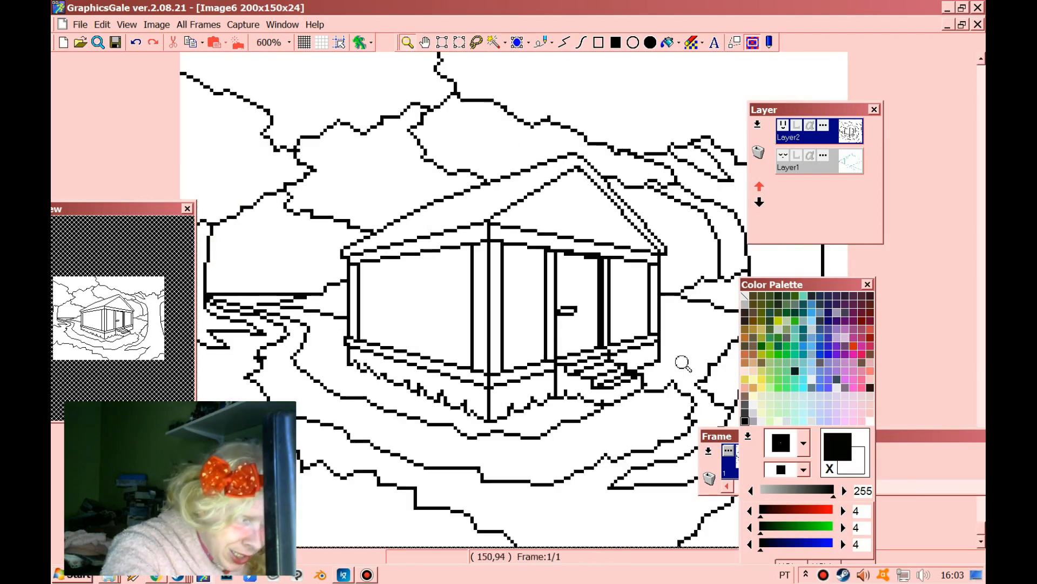
{"action": "left_click", "coordinate": [685, 366]}
{"action": "scroll", "coordinate": [688, 366], "scroll_direction": "up", "scroll_amount": 7}
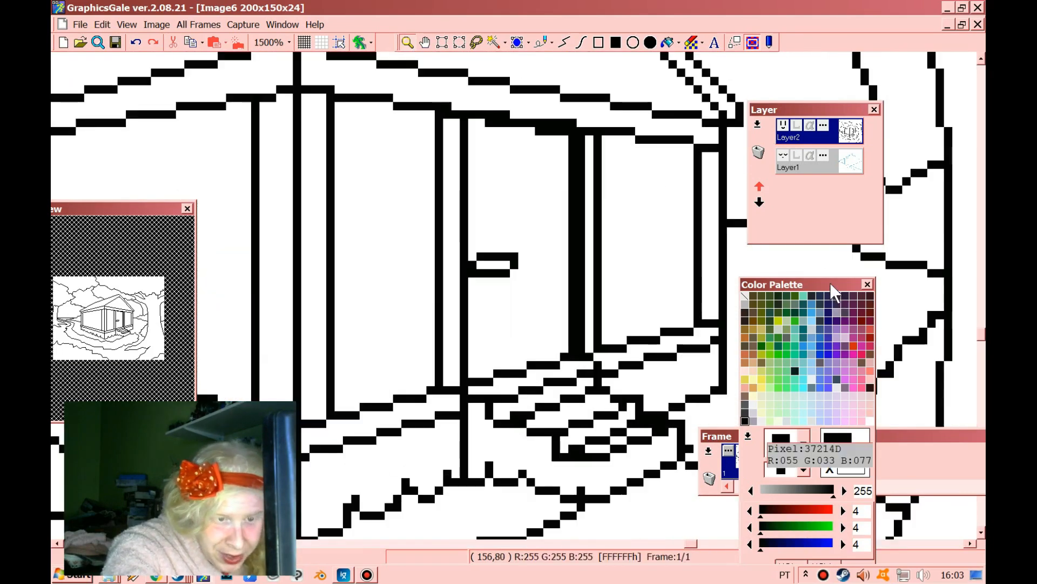
{"action": "left_click_drag", "start_coordinate": [833, 286], "coordinate": [393, 293]}
{"action": "left_click", "coordinate": [735, 380]}
{"action": "left_click", "coordinate": [691, 317]}
{"action": "scroll", "coordinate": [686, 313], "scroll_direction": "down", "scroll_amount": 4}
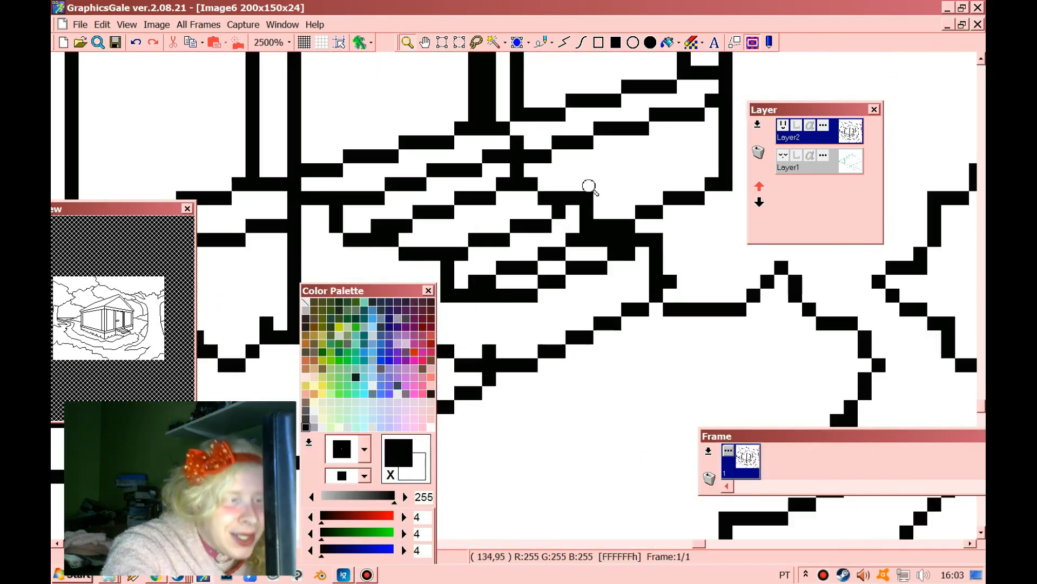
Break up the ground line between the entrance steps and the far corner into grass tufts using white and black pixels.
{"action": "left_click", "coordinate": [562, 43]}
{"action": "right_click", "coordinate": [684, 198]}
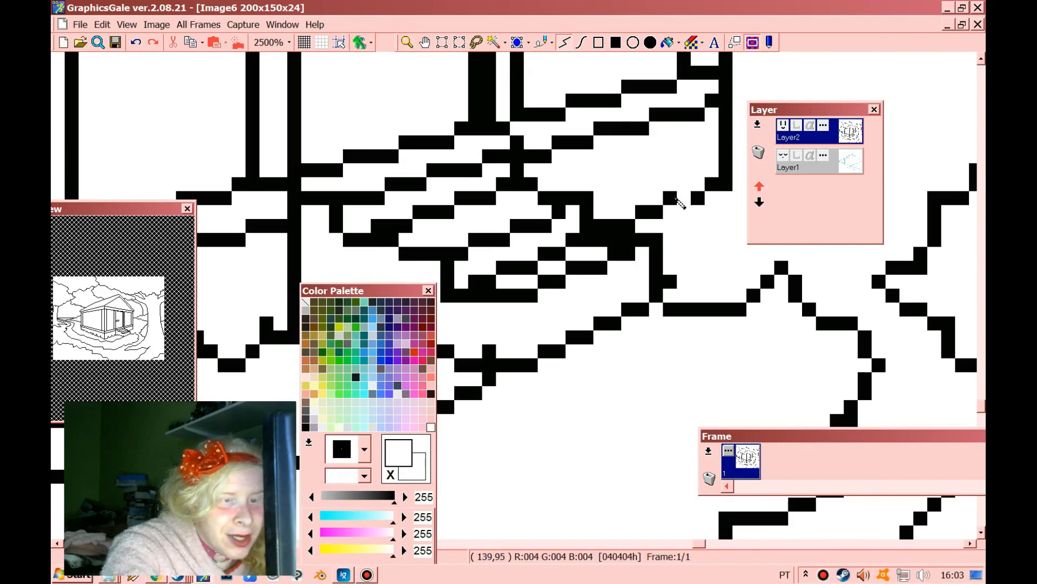
{"action": "left_click", "coordinate": [685, 184]}
{"action": "right_click", "coordinate": [642, 212]}
{"action": "mouse_move", "coordinate": [642, 198]}
{"action": "left_mouse_down"}
{"action": "mouse_move", "coordinate": [627, 217]}
{"action": "mouse_move", "coordinate": [629, 241]}
{"action": "left_mouse_up"}
{"action": "right_click", "coordinate": [594, 249]}
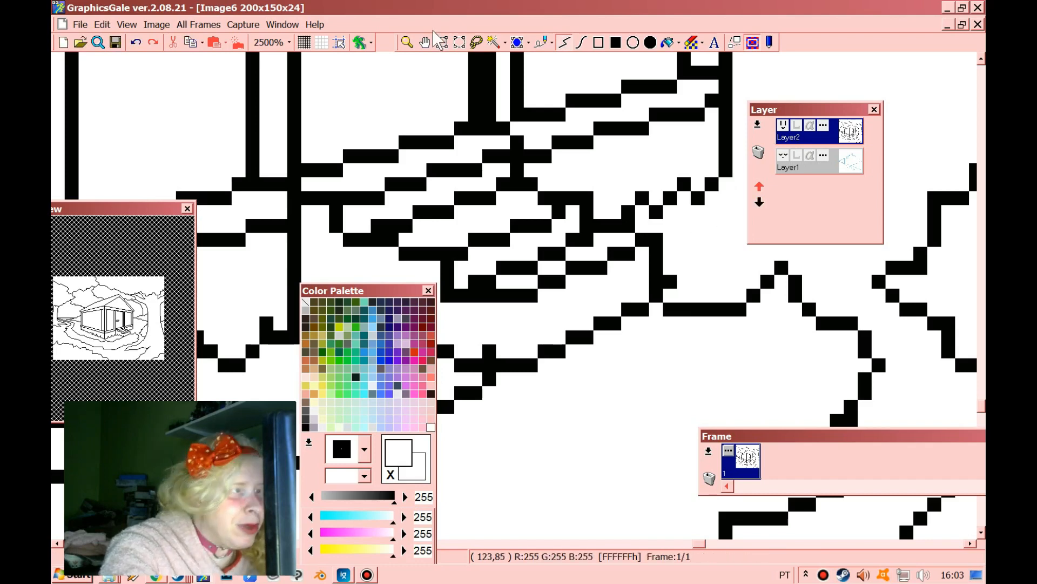
Move the Color Palette and Layer windows off the drawing and show the whole inked scene at 400%.
{"action": "left_click", "coordinate": [408, 43]}
{"action": "right_click", "coordinate": [445, 143]}
{"action": "right_click", "coordinate": [445, 143]}
{"action": "right_click", "coordinate": [445, 143]}
{"action": "right_click", "coordinate": [444, 144]}
{"action": "right_click", "coordinate": [442, 145]}
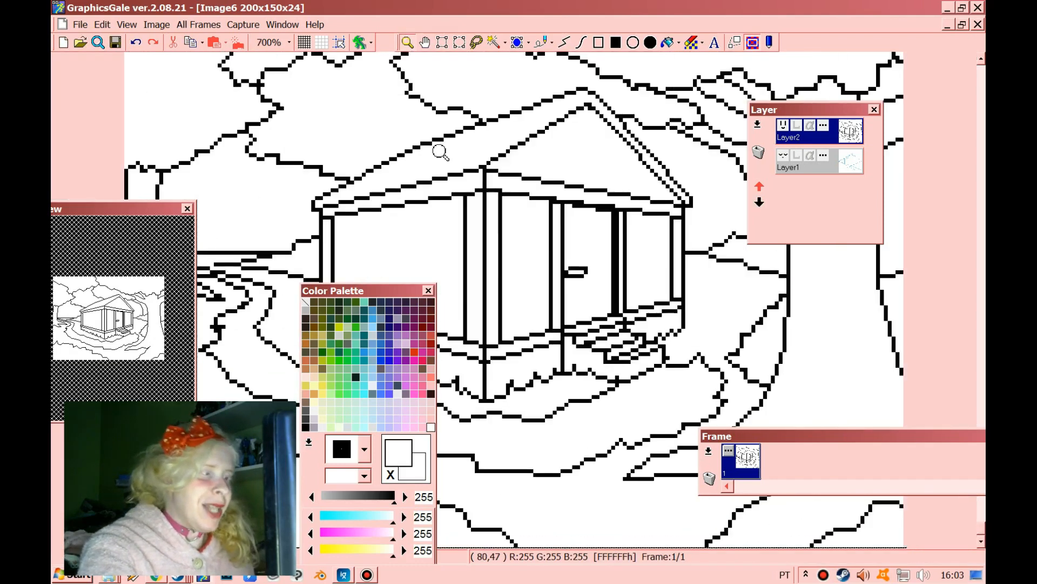
{"action": "right_click", "coordinate": [441, 147]}
{"action": "right_click", "coordinate": [442, 151]}
{"action": "right_click", "coordinate": [444, 159]}
{"action": "right_click", "coordinate": [444, 163]}
{"action": "left_click_drag", "start_coordinate": [353, 287], "coordinate": [218, 104]}
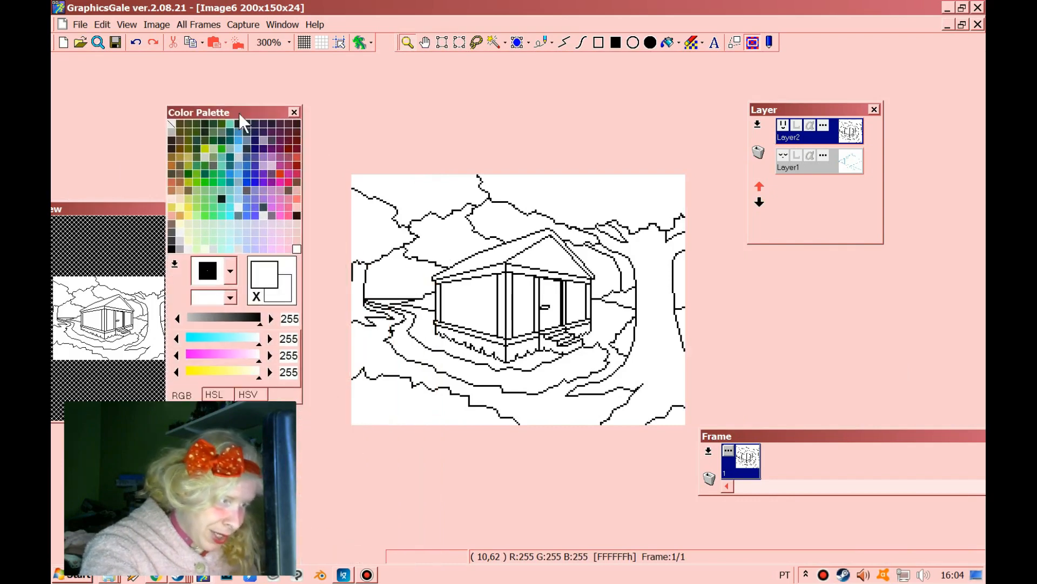
{"action": "left_click", "coordinate": [491, 278]}
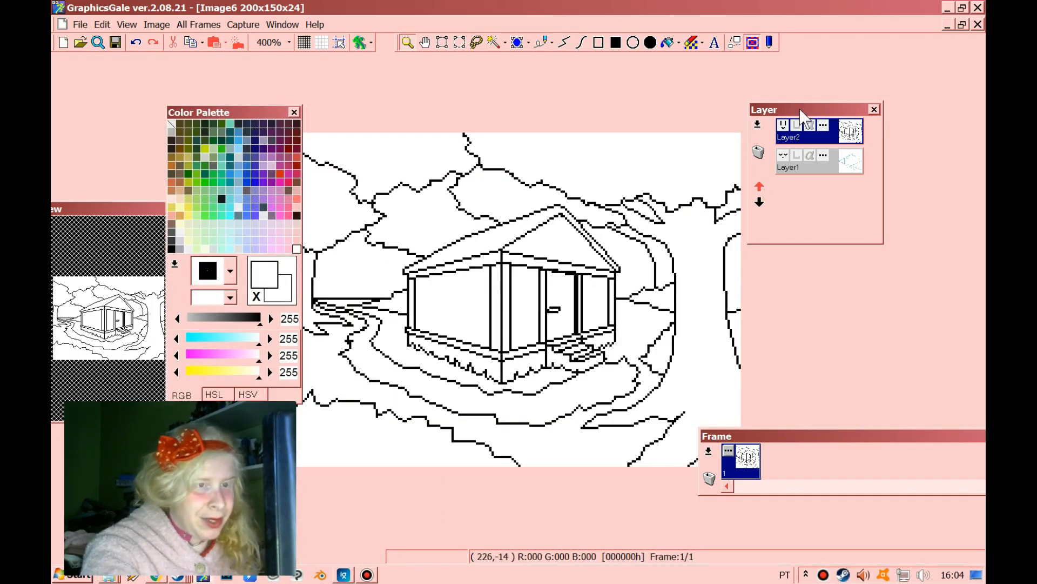
{"action": "left_click_drag", "start_coordinate": [802, 109], "coordinate": [849, 85]}
{"action": "right_click", "coordinate": [601, 154]}
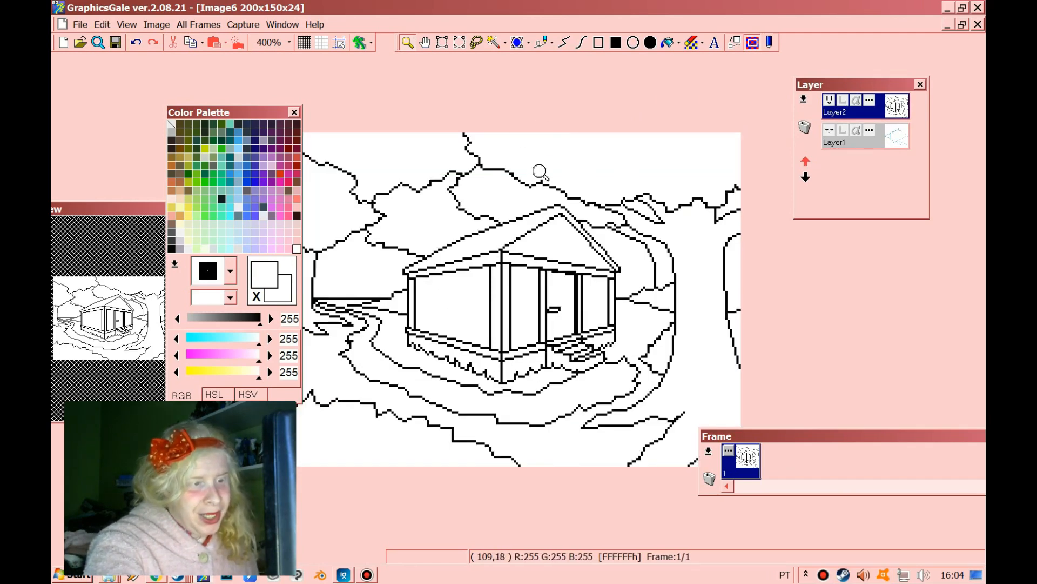
{"action": "left_click", "coordinate": [536, 223]}
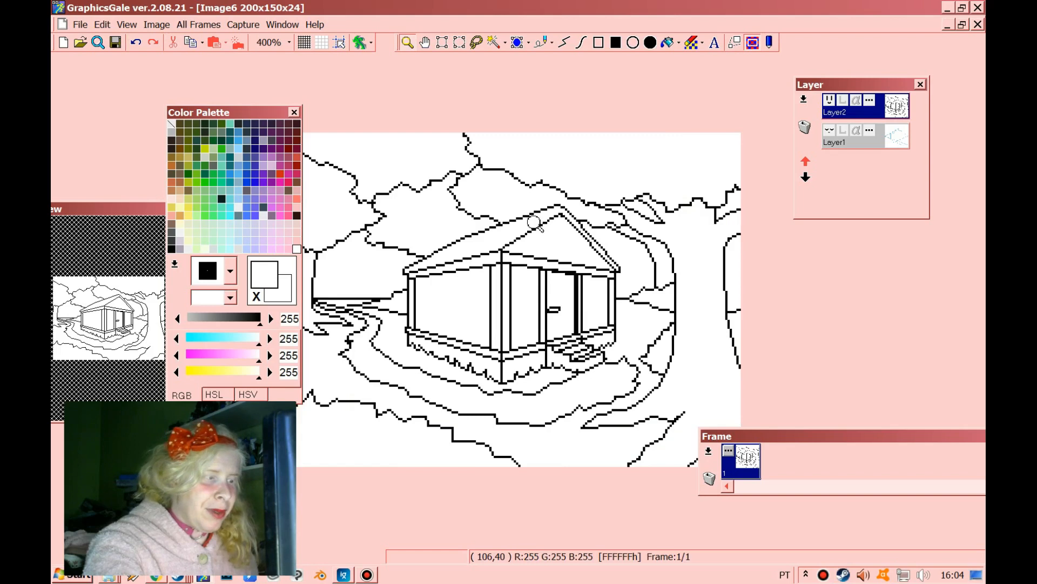